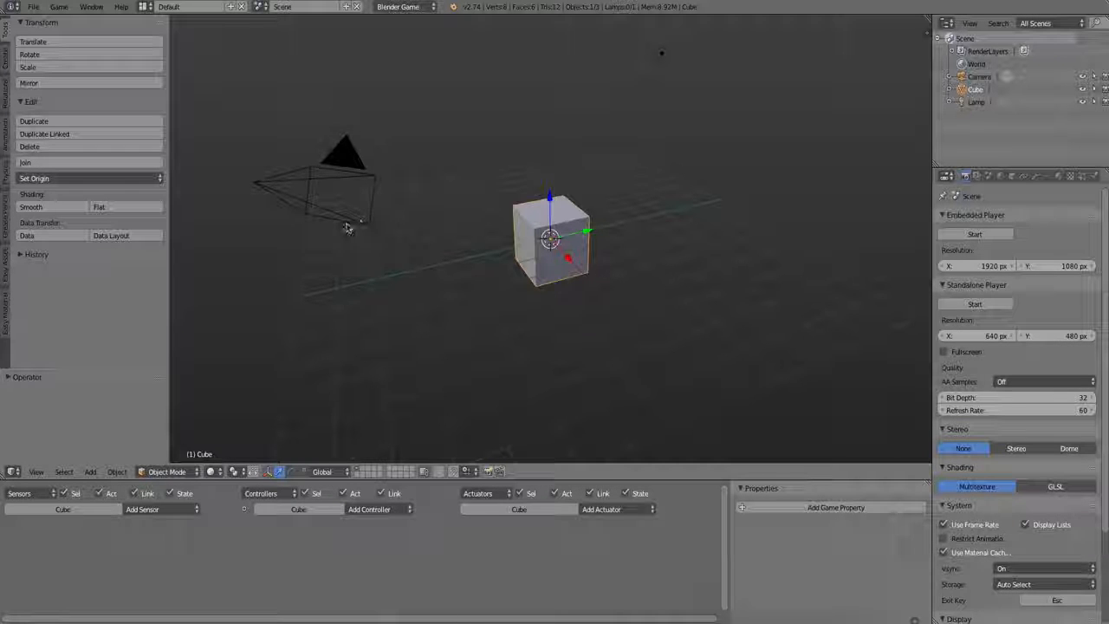
# Delete the camera and the default cube from the scene
pyautogui.keyDown('shift'); pyautogui.click(347, 227); pyautogui.keyUp('shift')
pyautogui.press('x')
pyautogui.click(347, 222)
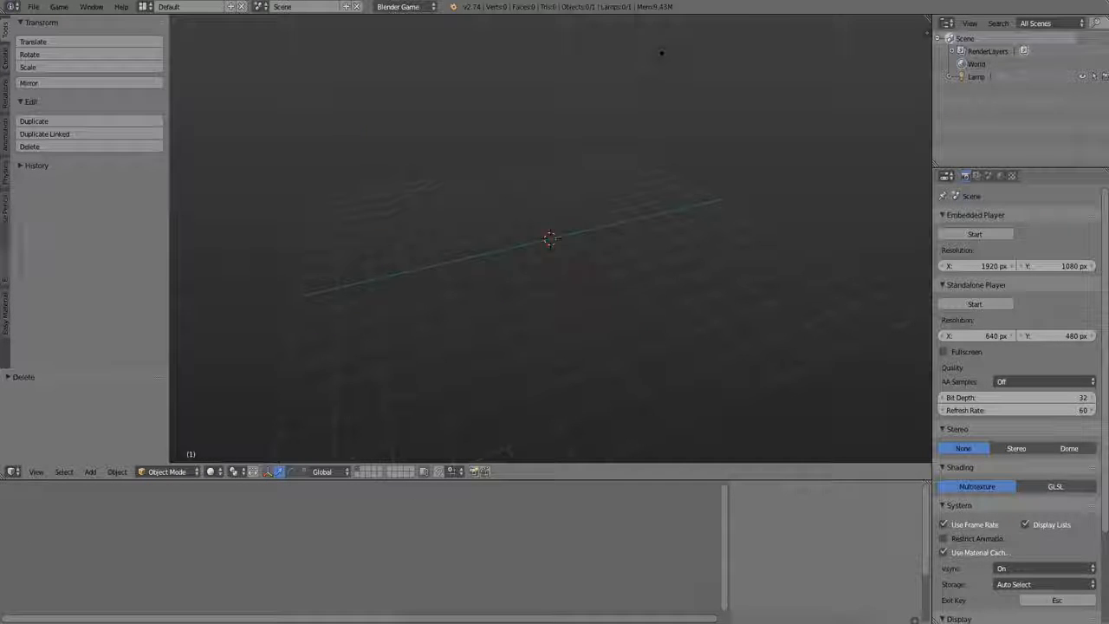
# Add a plane mesh and scale it up into a large ground surface, raised slightly
pyautogui.click(5, 303)
pyautogui.click(5, 265)
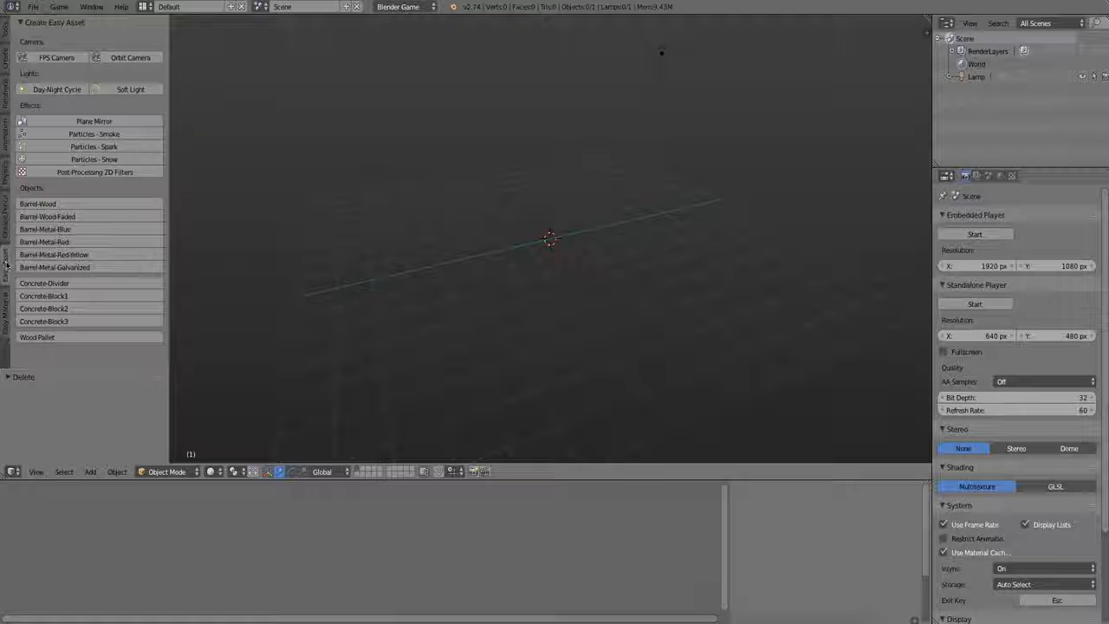
pyautogui.hotkey('shift', 'a')
pyautogui.moveTo(350, 306)
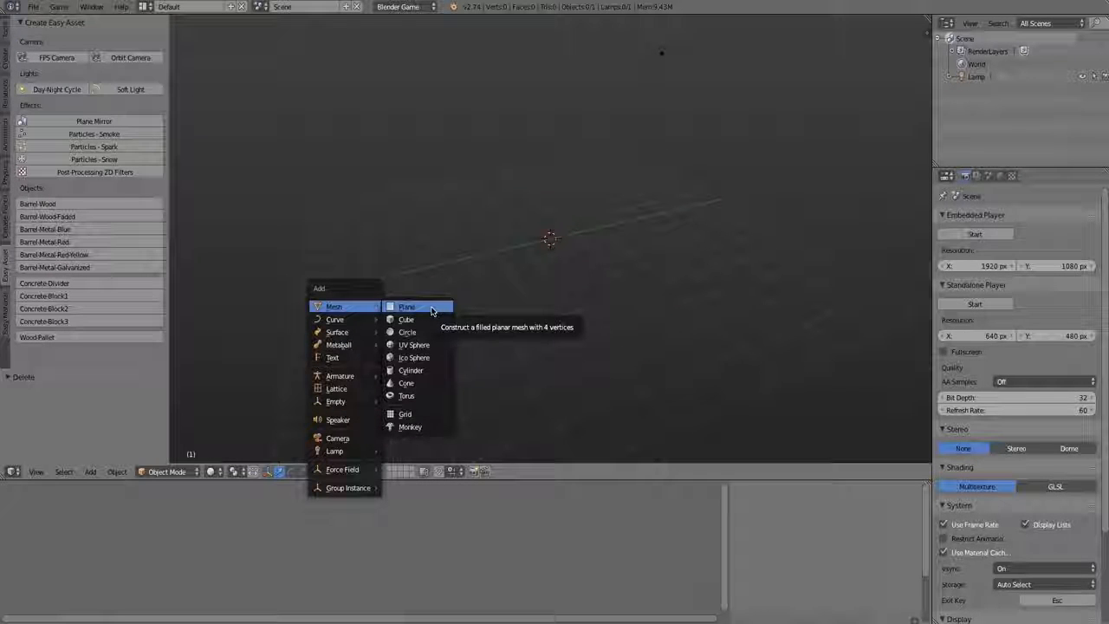
pyautogui.click(431, 309)
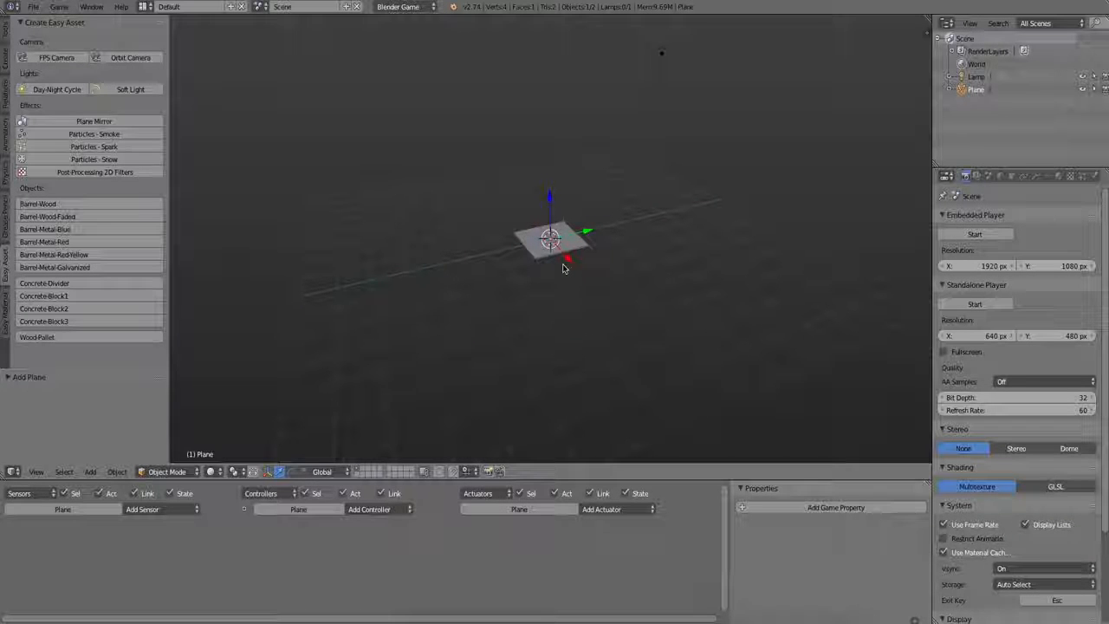
pyautogui.press('s')
pyautogui.click(763, 365)
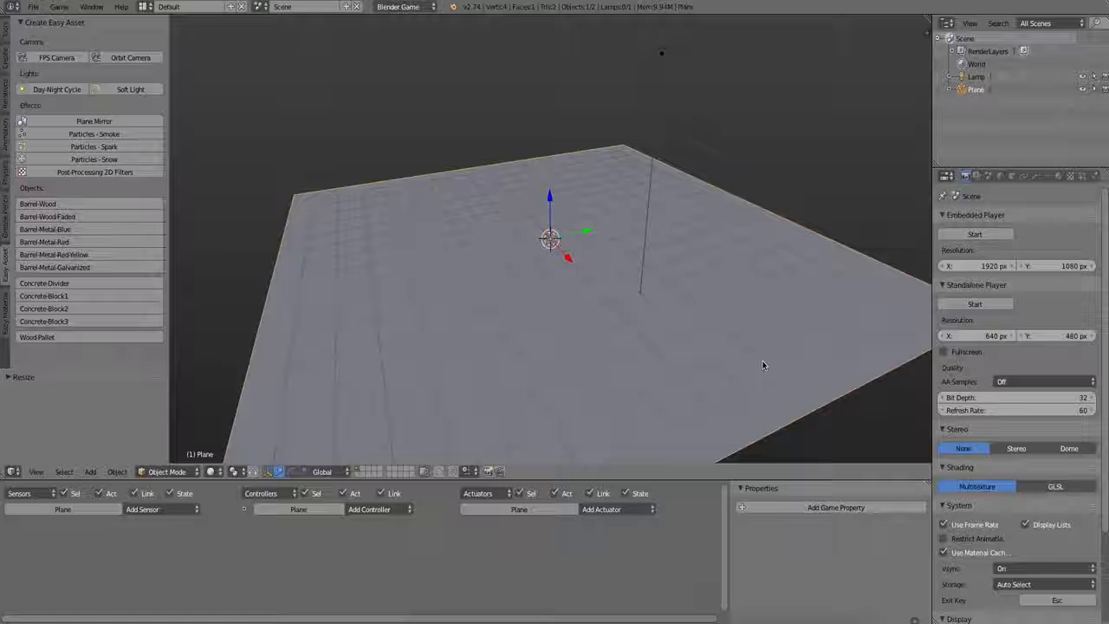
pyautogui.press('g')
pyautogui.click(581, 279)
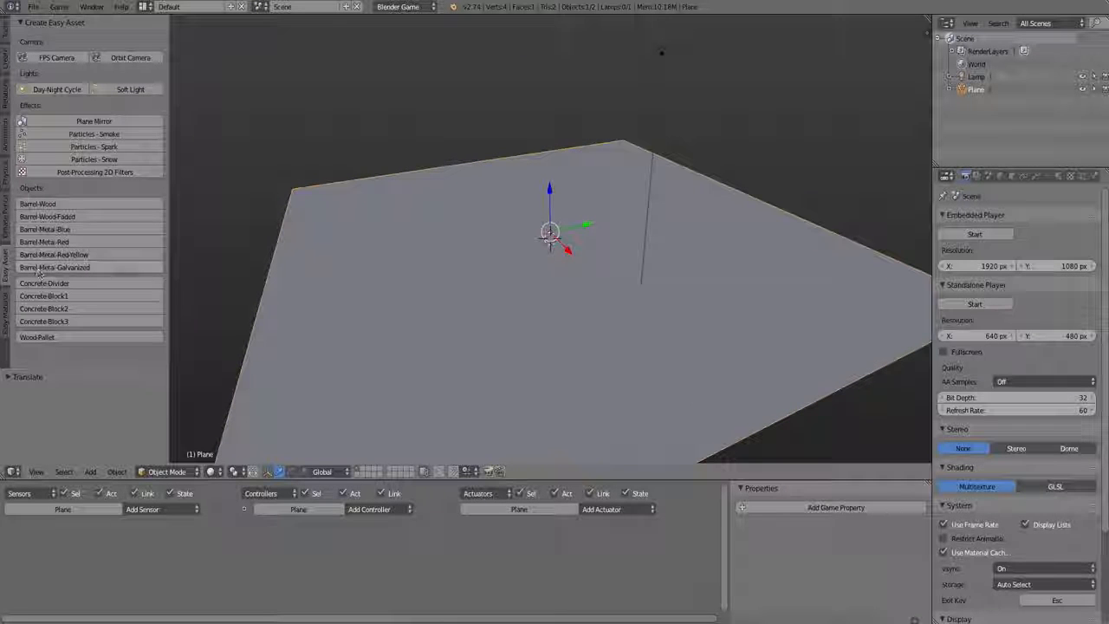
# Switch the game shading mode to GLSL and create a new Easy Material on the plane
pyautogui.click(6, 316)
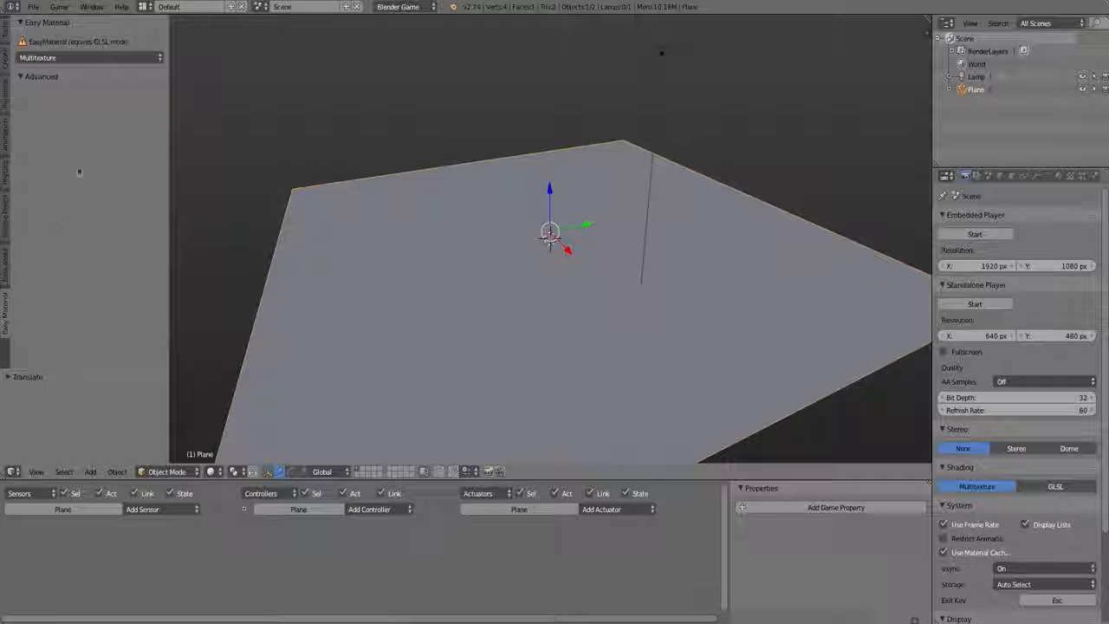
pyautogui.click(73, 58)
pyautogui.click(39, 30)
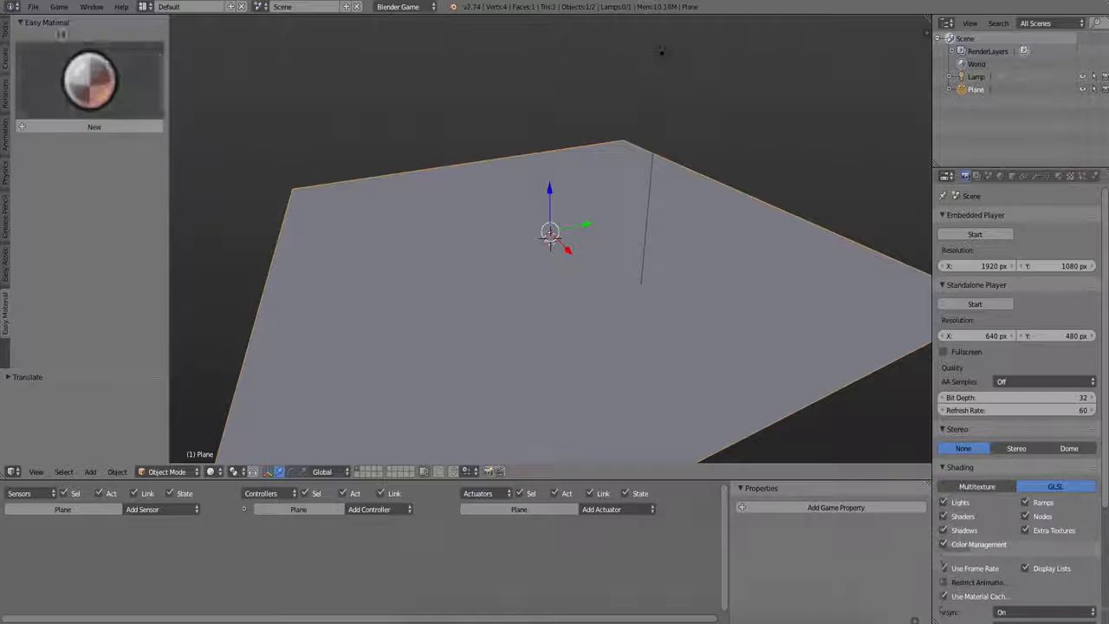
pyautogui.click(205, 141)
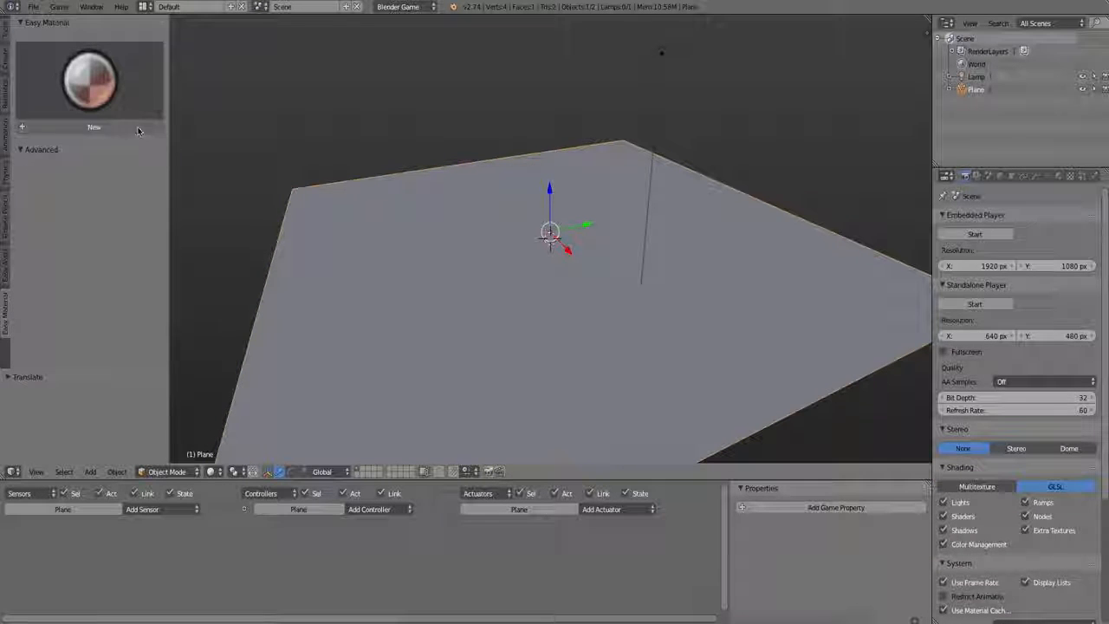
pyautogui.click(137, 130)
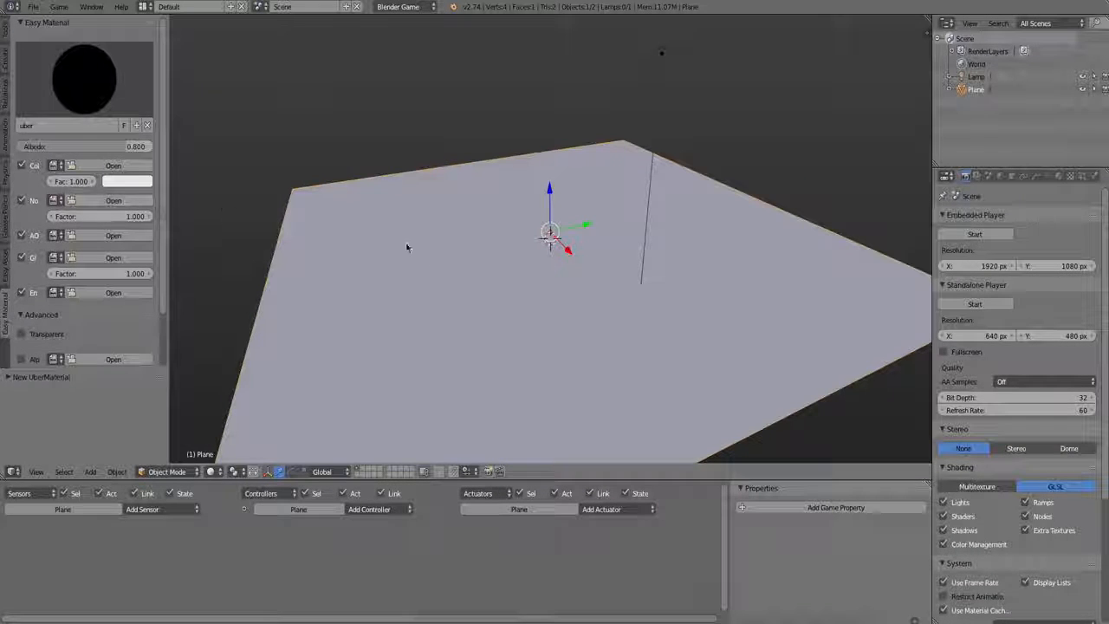
# Give the plane a UV map by resetting the unwrap of its face
pyautogui.press('Tab')
pyautogui.press('u')
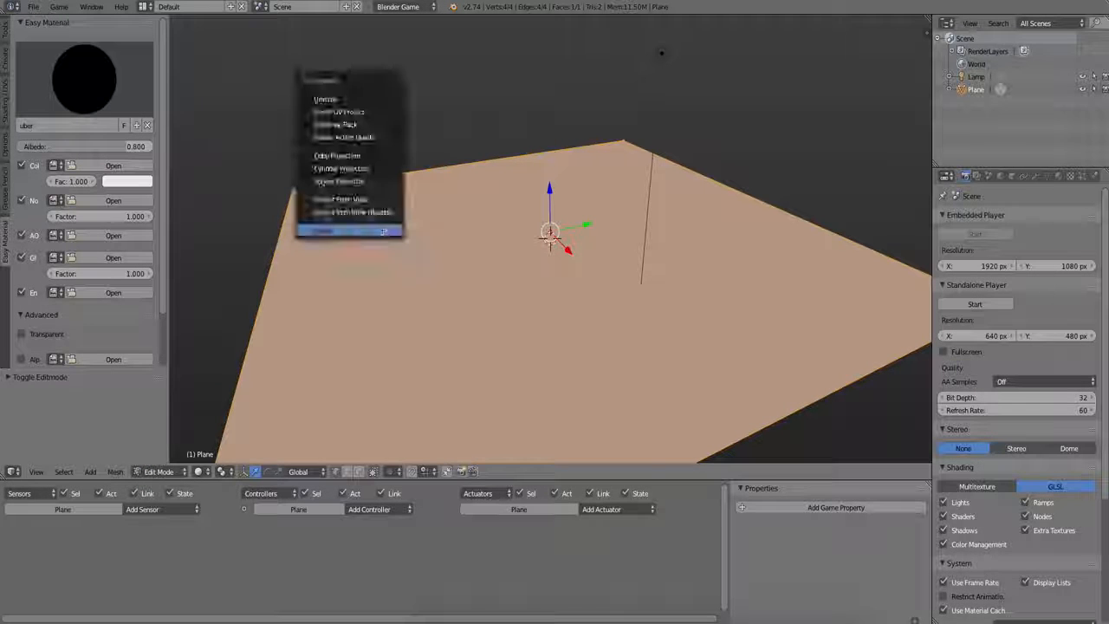
pyautogui.click(382, 230)
pyautogui.press('Tab')
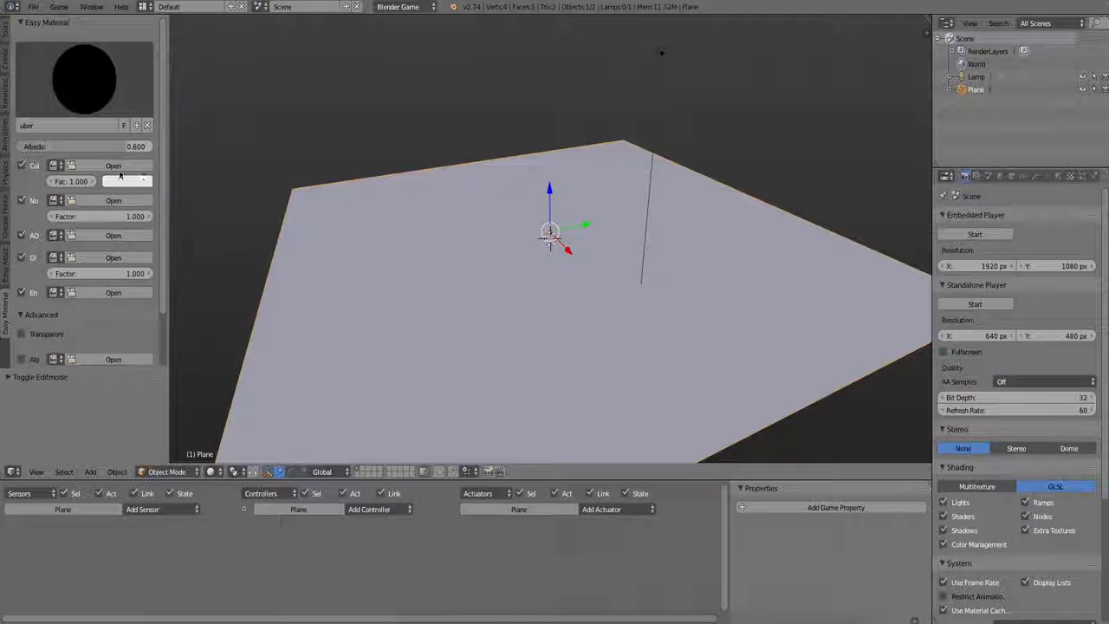
# Load the GroundBrickFlooring_01 colour image from the textures folder into the material's colour slot and display the plane textured
pyautogui.click(83, 165)
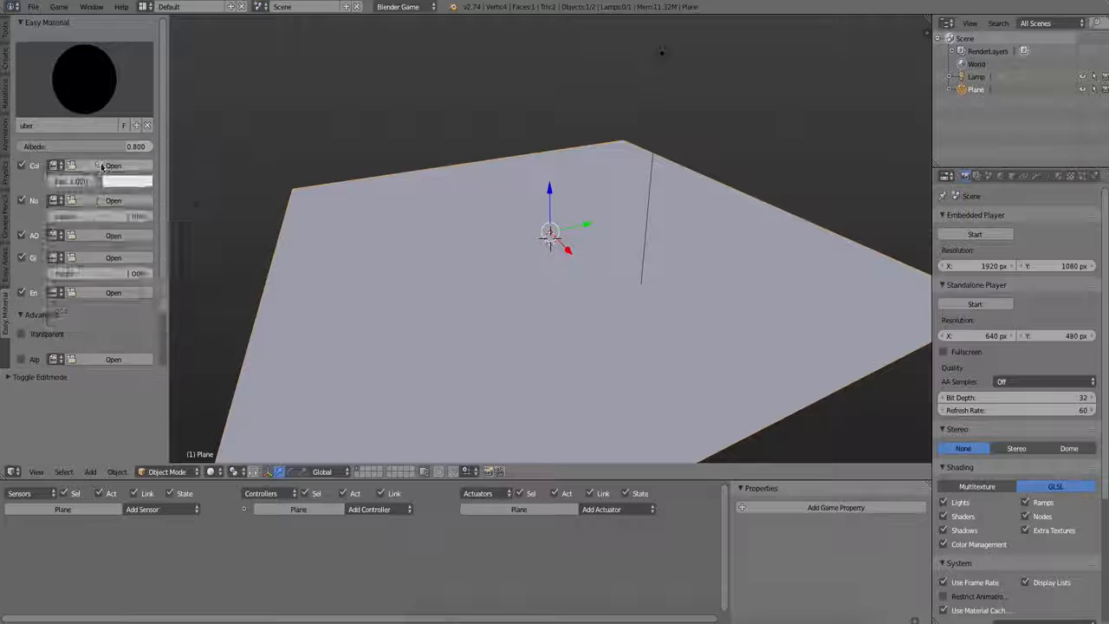
pyautogui.click(113, 165)
pyautogui.click(34, 283)
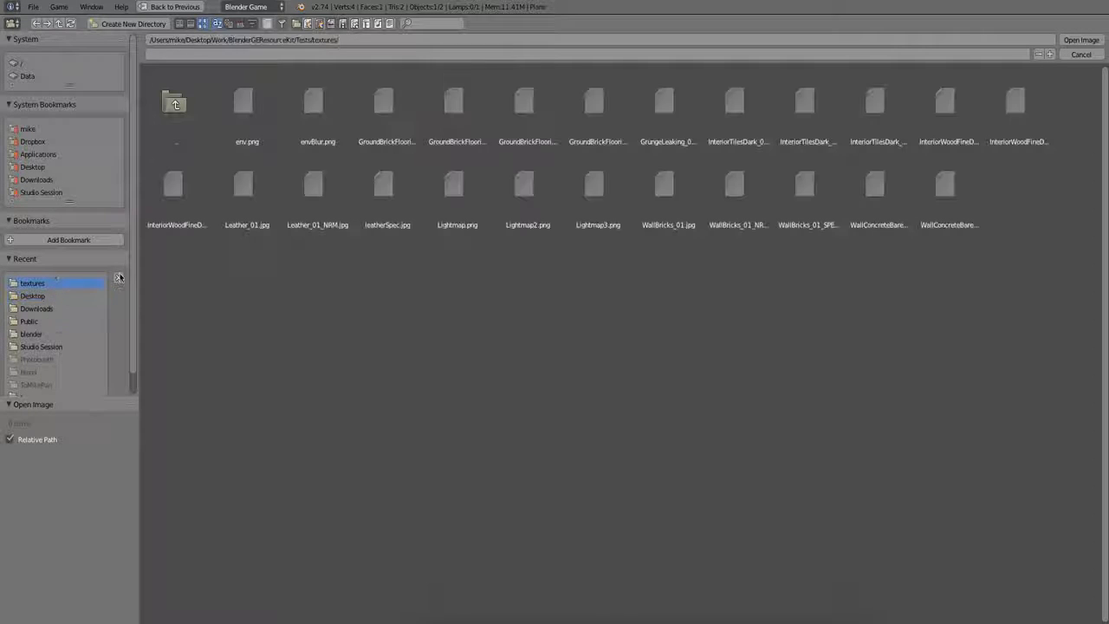
pyautogui.doubleClick(376, 119)
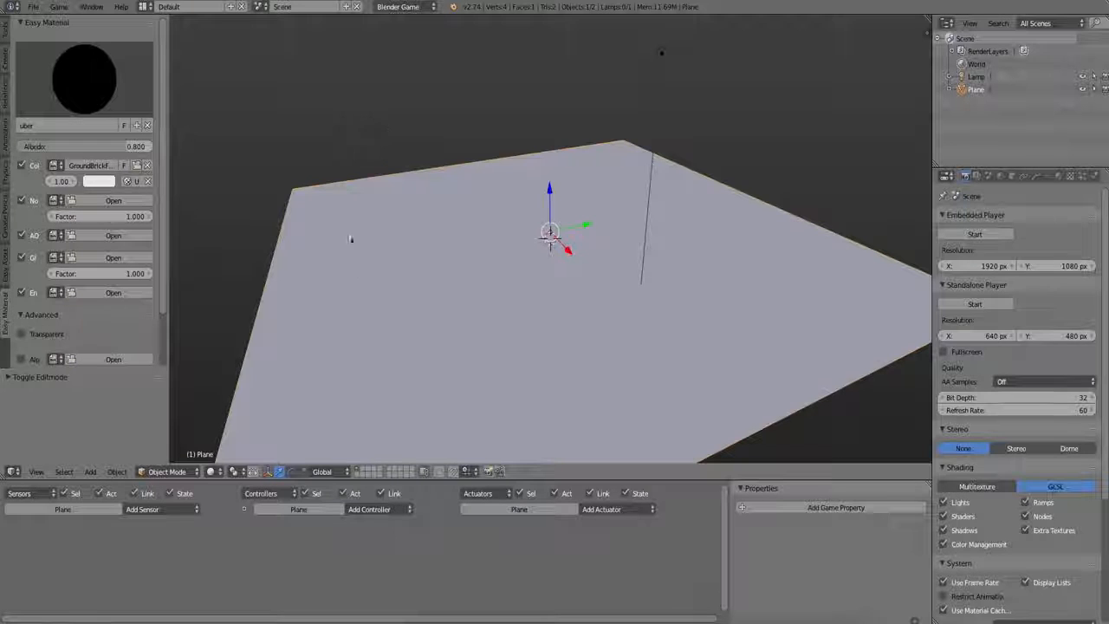
pyautogui.hotkey('alt', 'z')
pyautogui.moveTo(367, 314); pyautogui.dragTo(459, 335, button='middle')
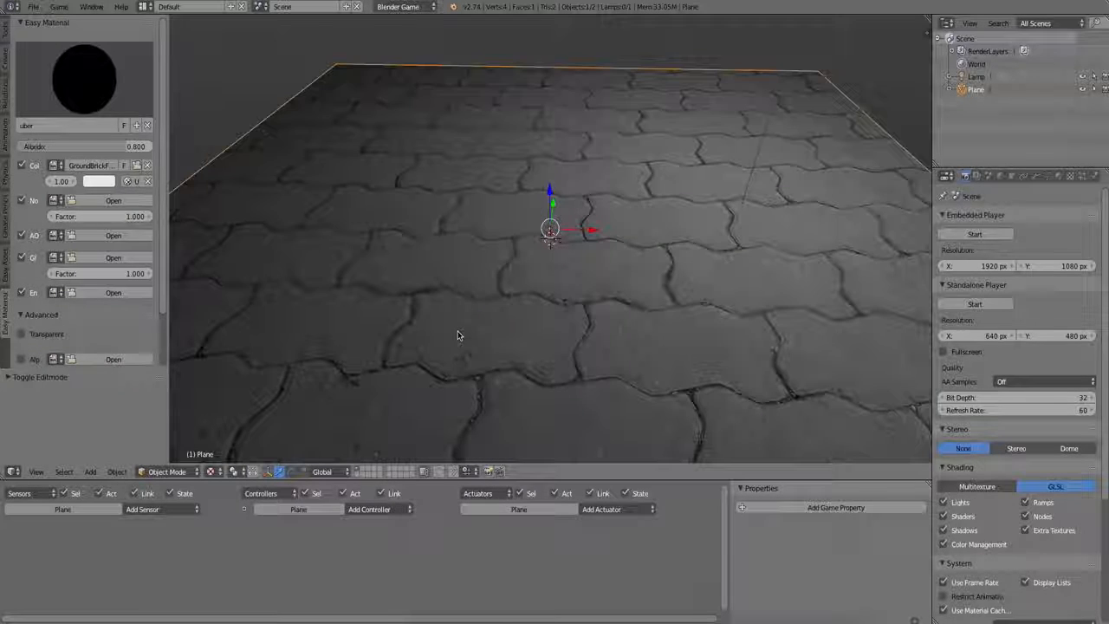
# Load the GroundBrickFlooring_01_NRM.jpg image from the textures folder into the material's normal map slot
pyautogui.click(53, 200)
pyautogui.click(113, 200)
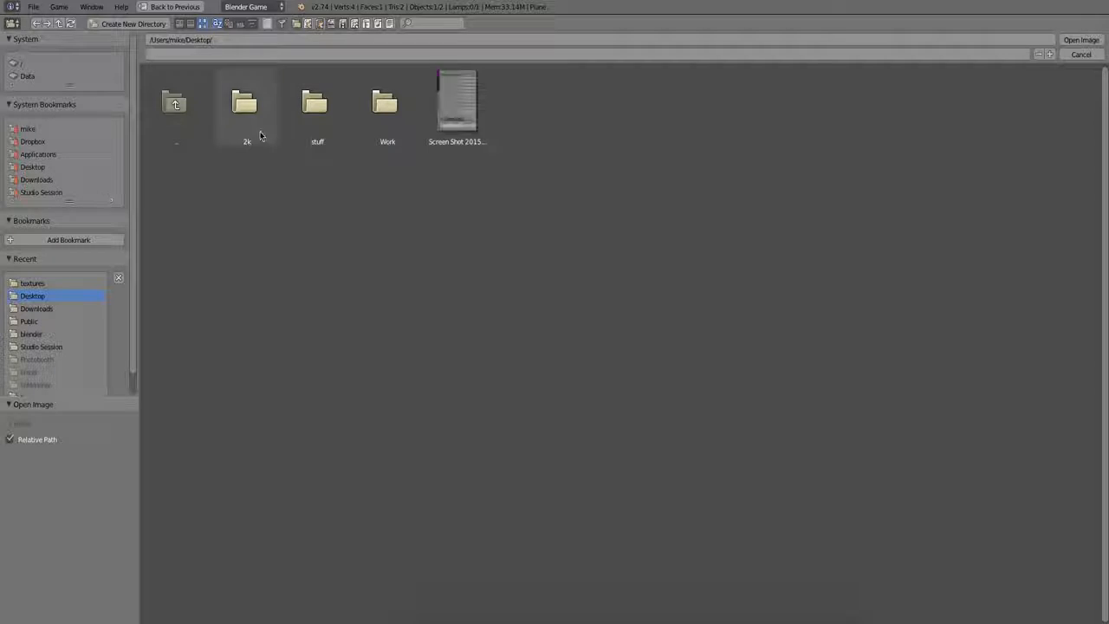
pyautogui.click(95, 283)
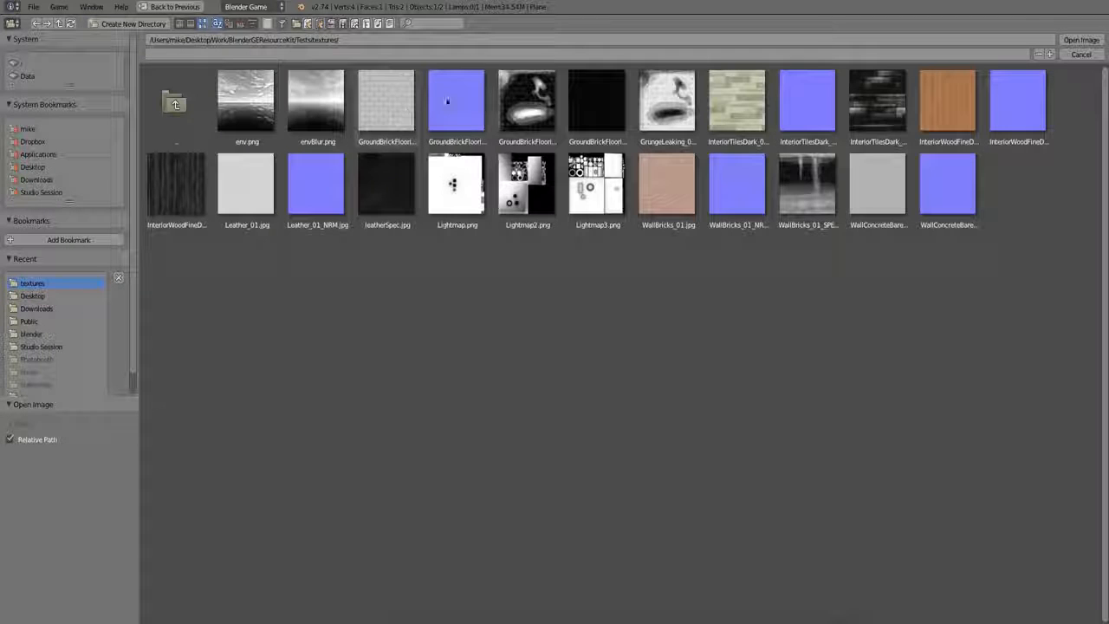
pyautogui.doubleClick(447, 101)
pyautogui.scroll(3, 550, 251)
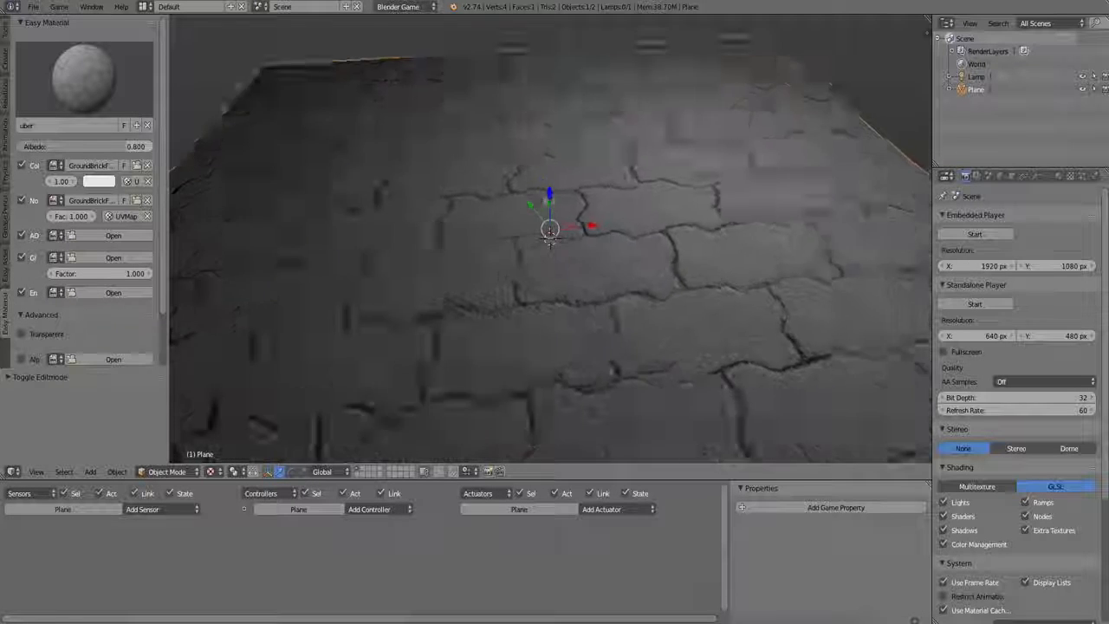
pyautogui.moveTo(494, 260); pyautogui.dragTo(550, 264, button='middle')
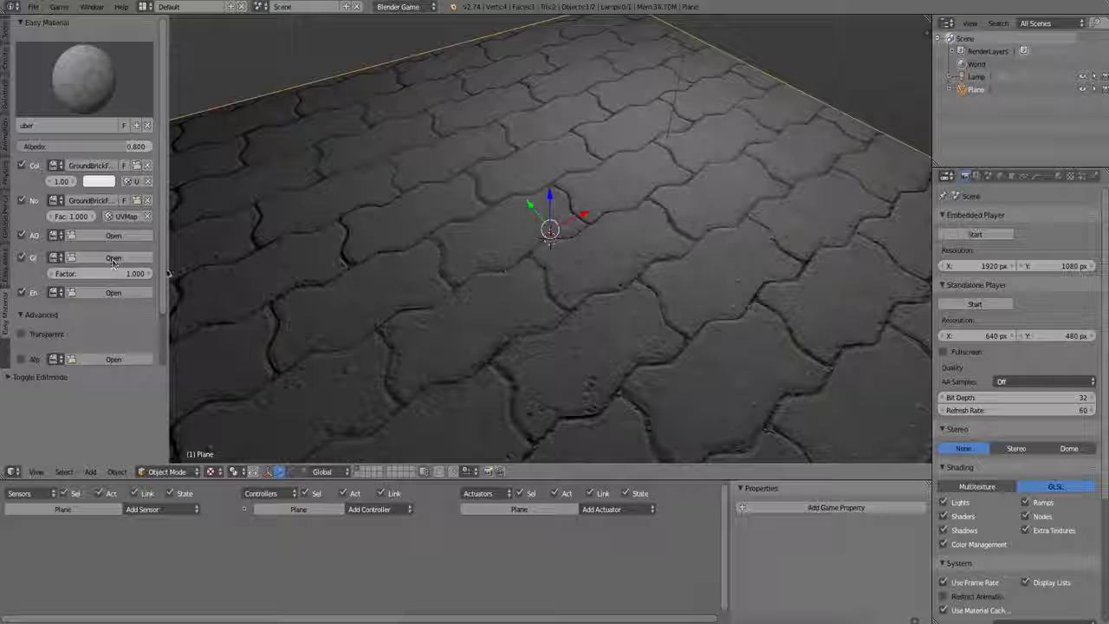
# Widen the material settings area and load GroundBrickFlooring_01_SPEC.jpg from the textures folder into the gloss slot
pyautogui.moveTo(169, 274); pyautogui.dragTo(205, 271)
pyautogui.click(171, 260)
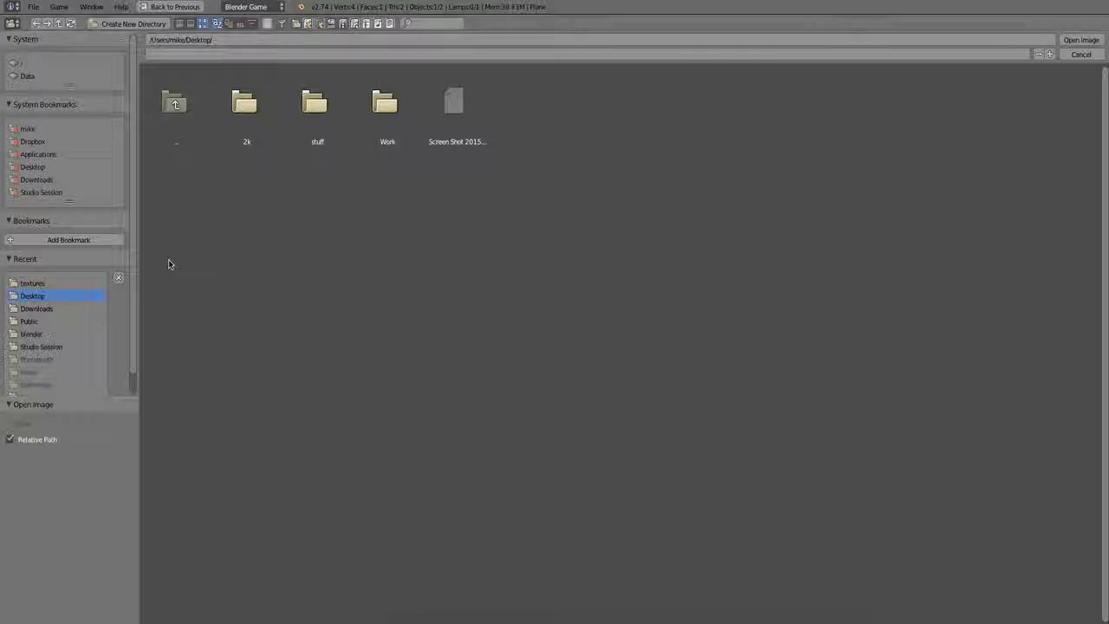
pyautogui.click(76, 283)
pyautogui.doubleClick(526, 97)
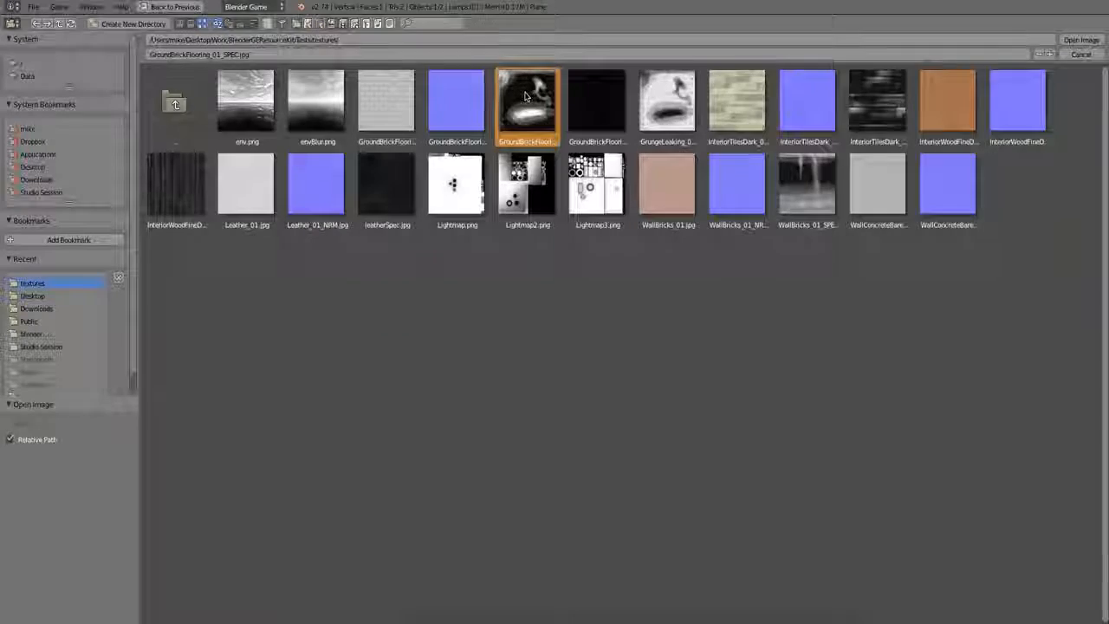
pyautogui.moveTo(580, 270); pyautogui.dragTo(375, 238, button='middle')
pyautogui.scroll(-3, 375, 238)
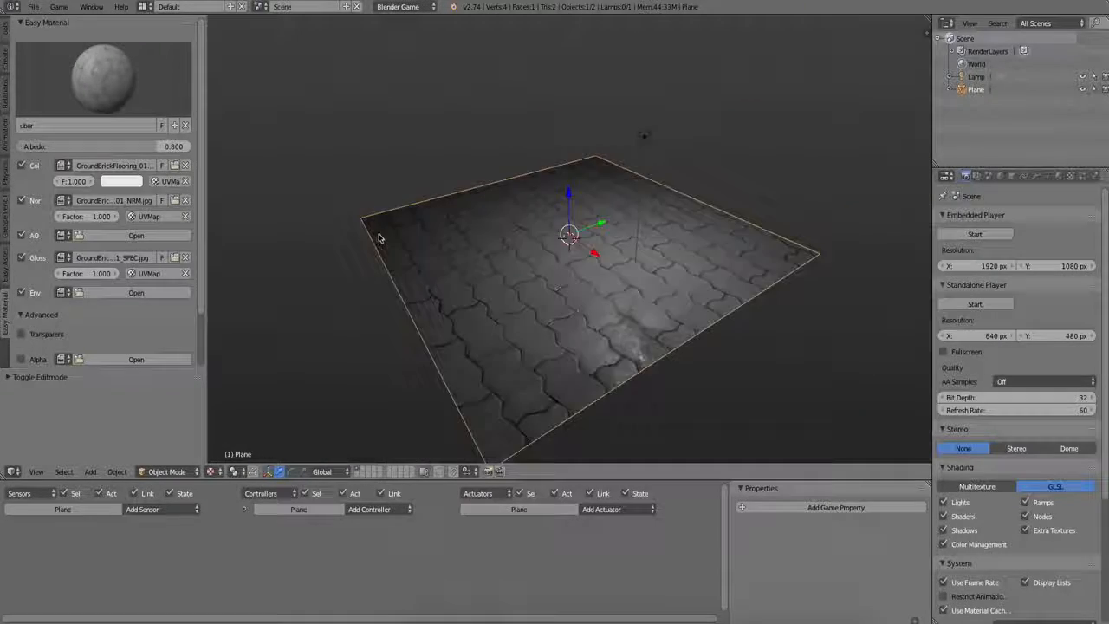
pyautogui.scroll(4, 374, 238)
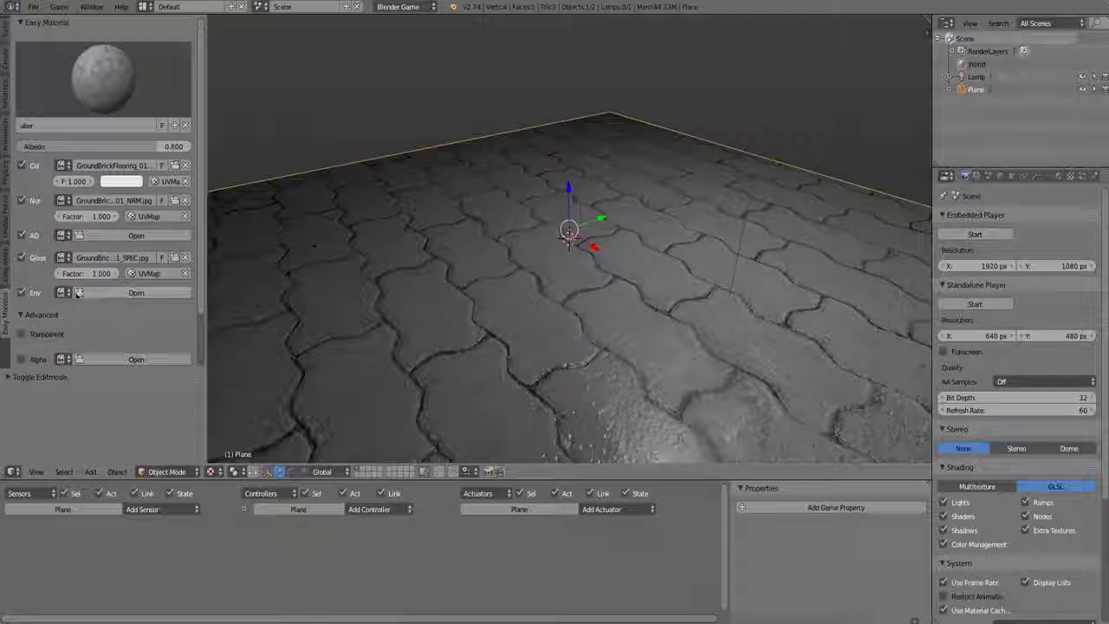
# Load env.png from the textures folder as the material's environment map and inspect the reflections on the plane
pyautogui.click(103, 292)
pyautogui.click(65, 284)
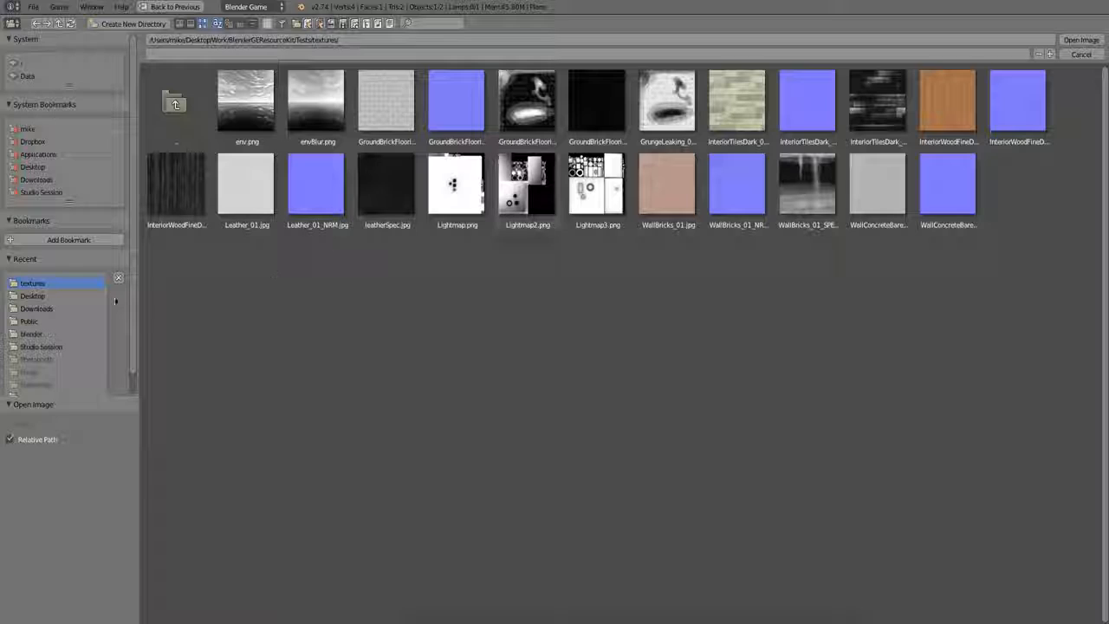
pyautogui.doubleClick(246, 111)
pyautogui.moveTo(444, 256); pyautogui.dragTo(366, 343, button='middle')
pyautogui.scroll(-3, 370, 311)
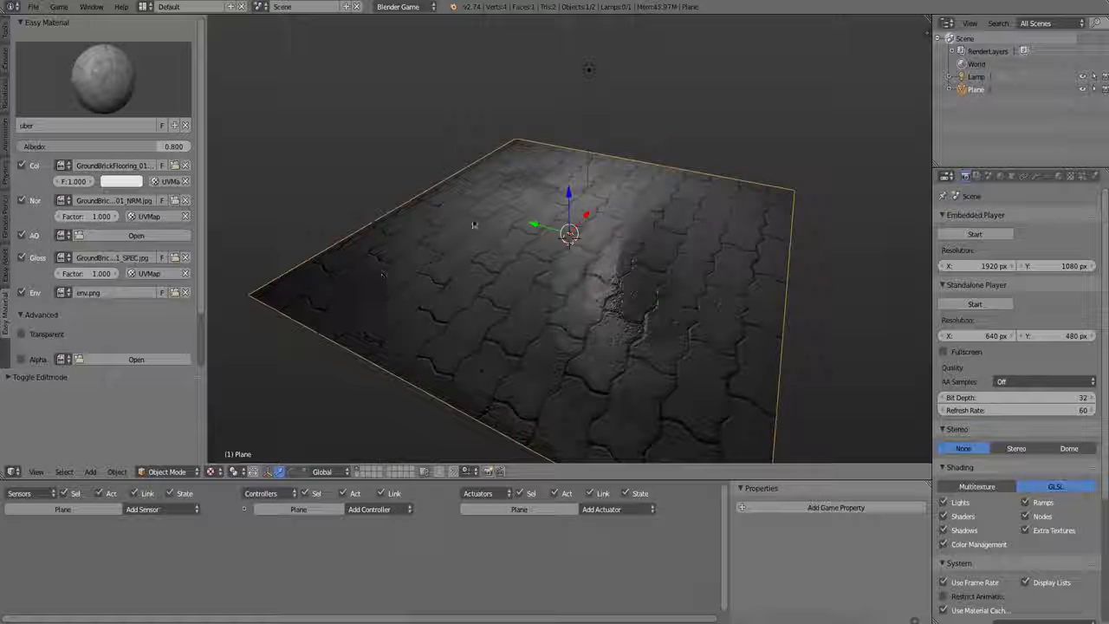
# Try moving the lamp above the plane to preview how the surface highlights respond
pyautogui.rightClick(588, 70)
pyautogui.press('g')
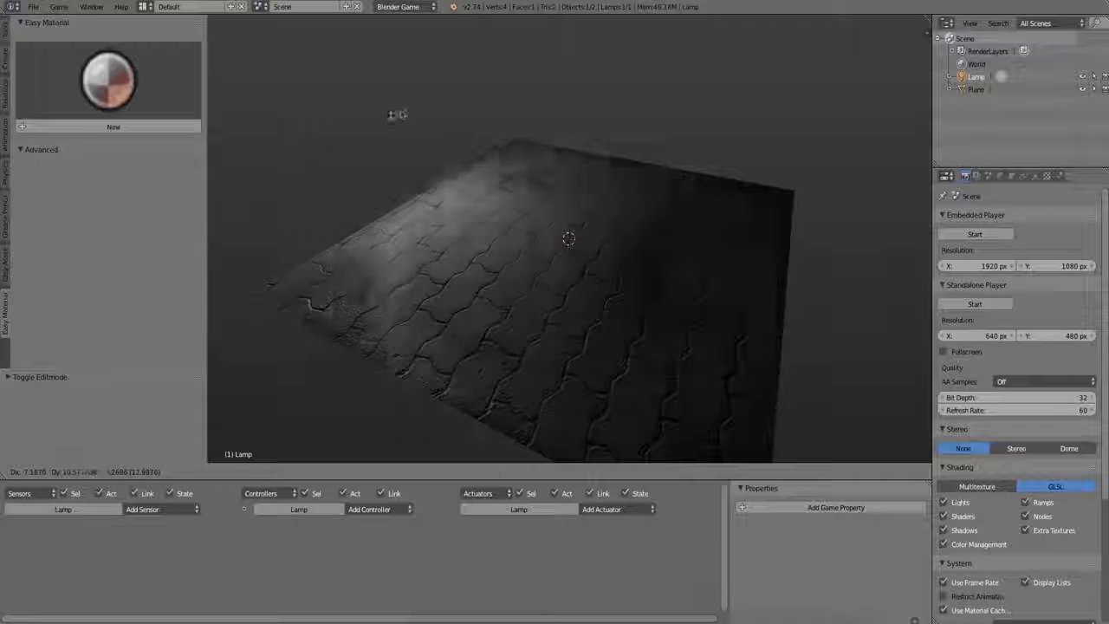
pyautogui.rightClick(403, 114)
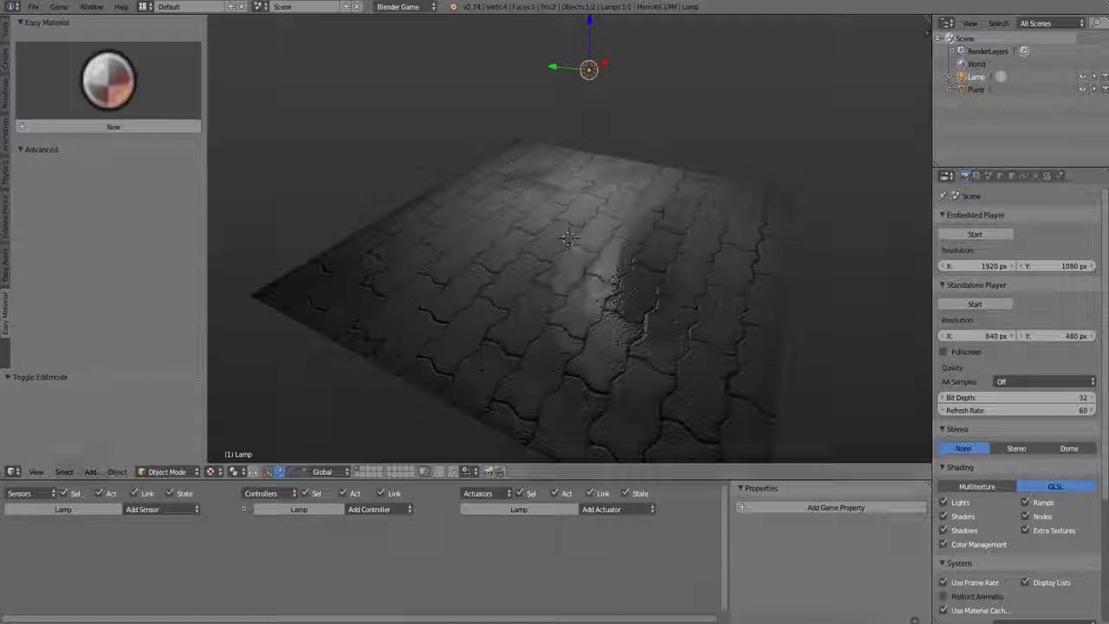
# Add the Soft Light easy asset to the scene and check how it lights the brick plane
pyautogui.click(6, 265)
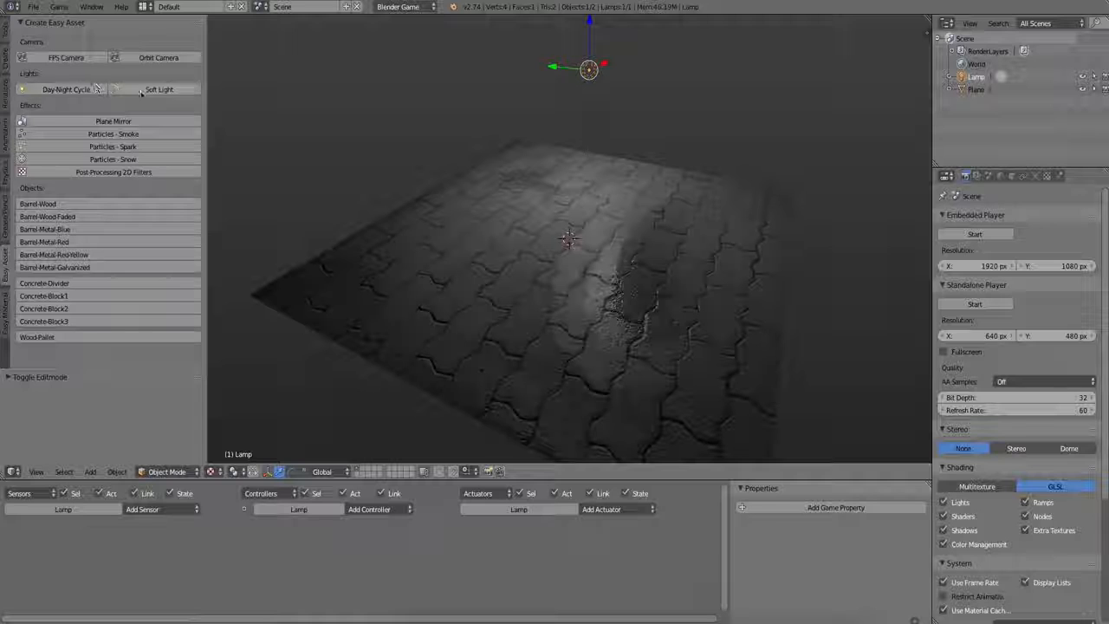
pyautogui.click(146, 90)
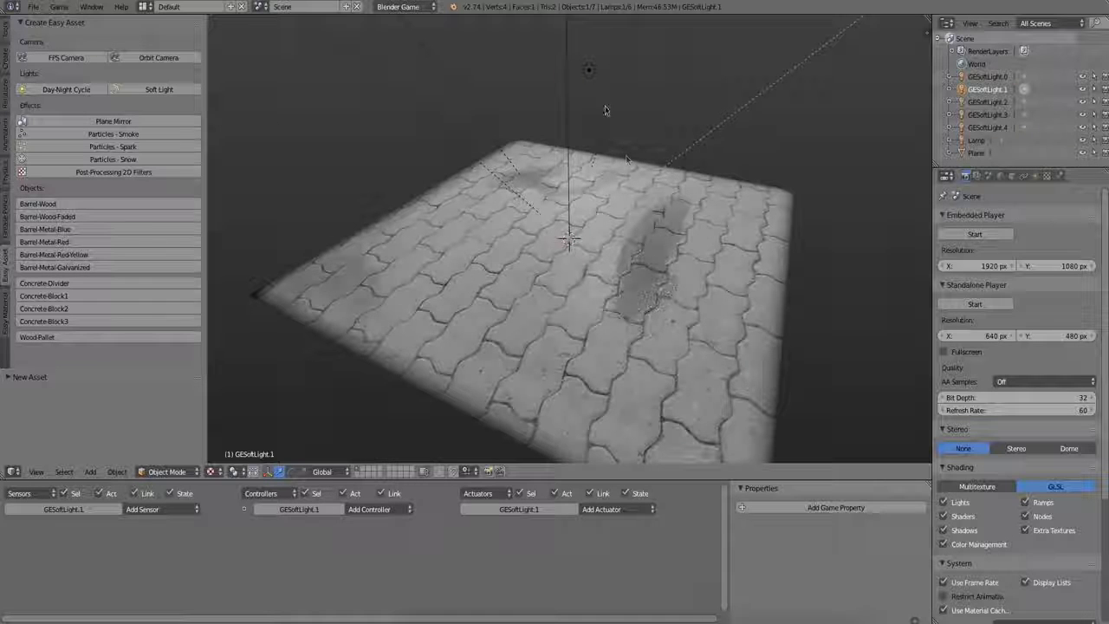
pyautogui.rightClick(589, 70)
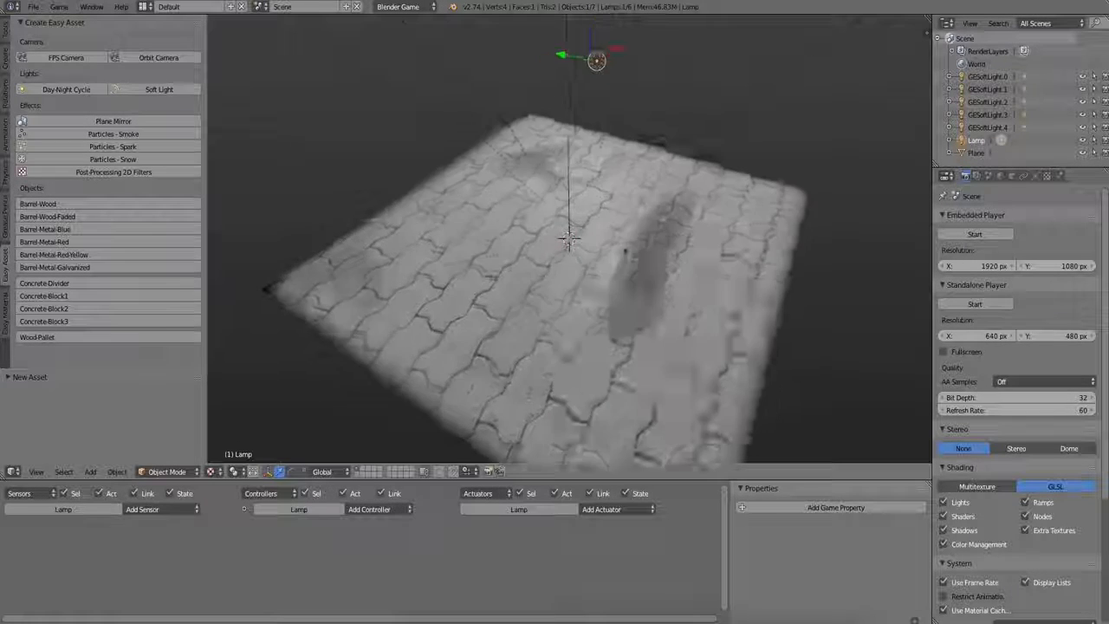
pyautogui.moveTo(625, 252); pyautogui.dragTo(570, 364, button='middle')
# Scale the brick ground plane up further
pyautogui.rightClick(570, 364)
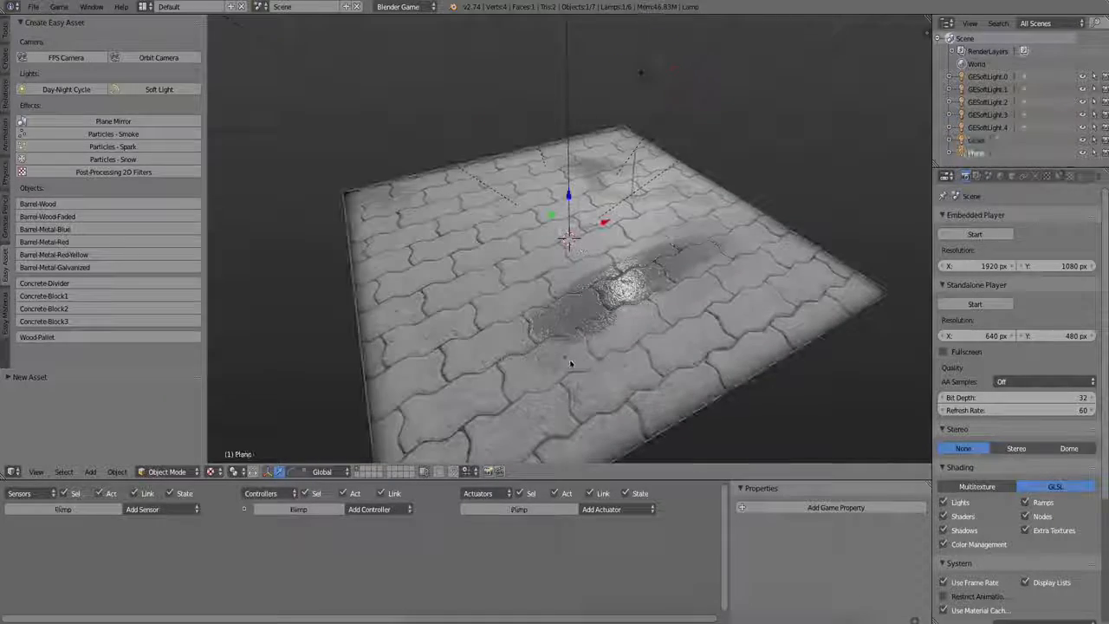
pyautogui.scroll(5, 601, 378)
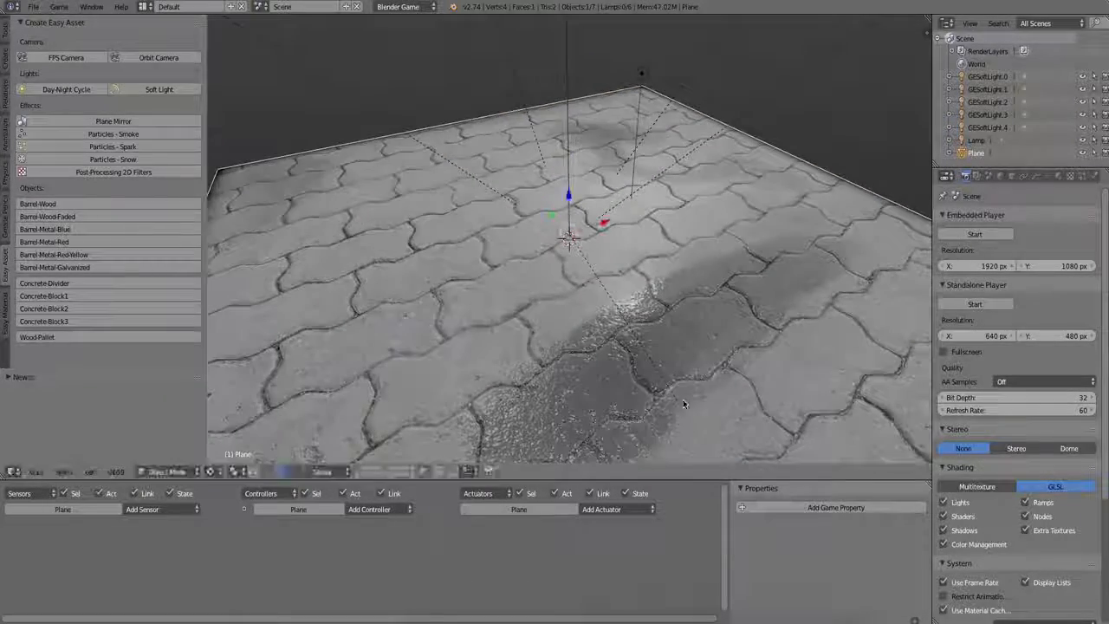
pyautogui.click(683, 403)
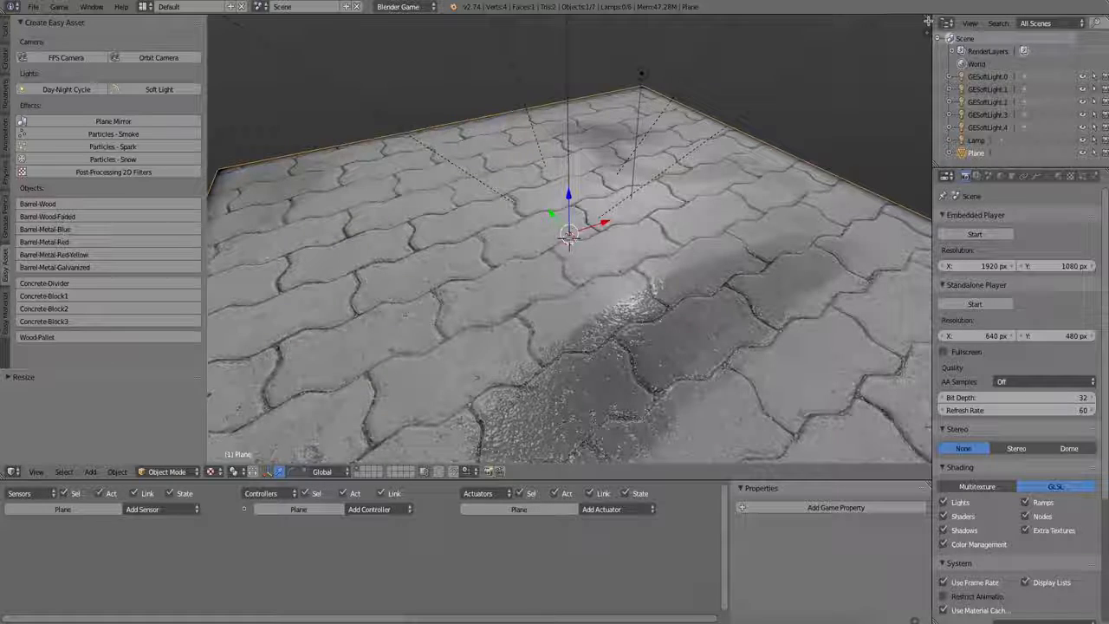
# Split the 3D view and show the UV/Image Editor in the new area
pyautogui.moveTo(925, 25); pyautogui.dragTo(715, 49)
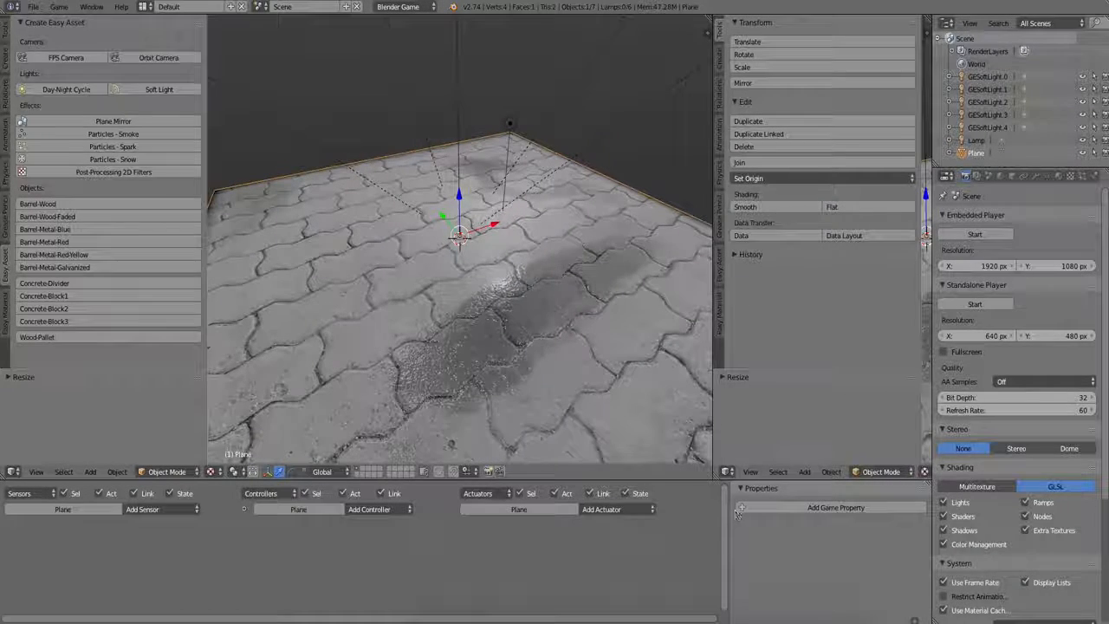
pyautogui.click(728, 471)
pyautogui.click(758, 373)
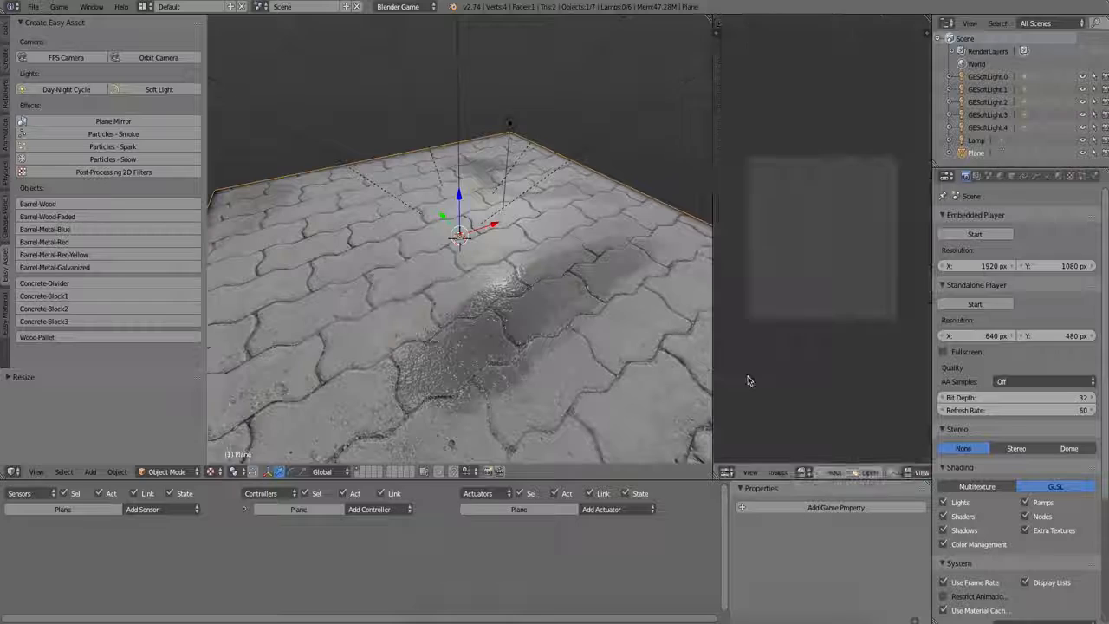
# Scale the plane's UV layout by a factor of 4 so the brick texture tiles smaller
pyautogui.press('Tab')
pyautogui.press('s')
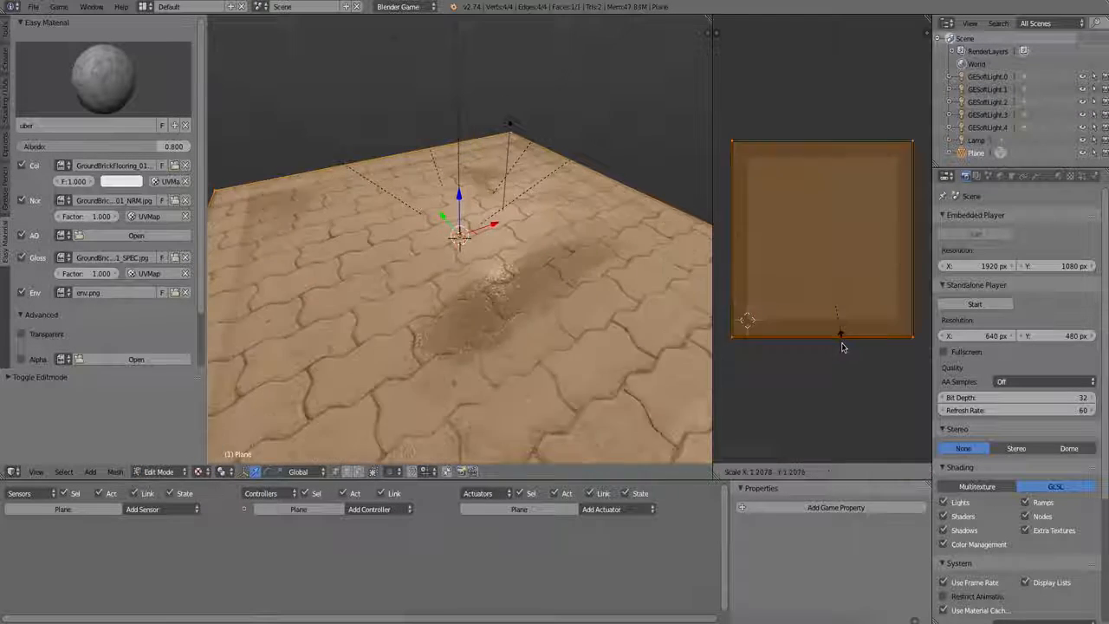
pyautogui.click(859, 461)
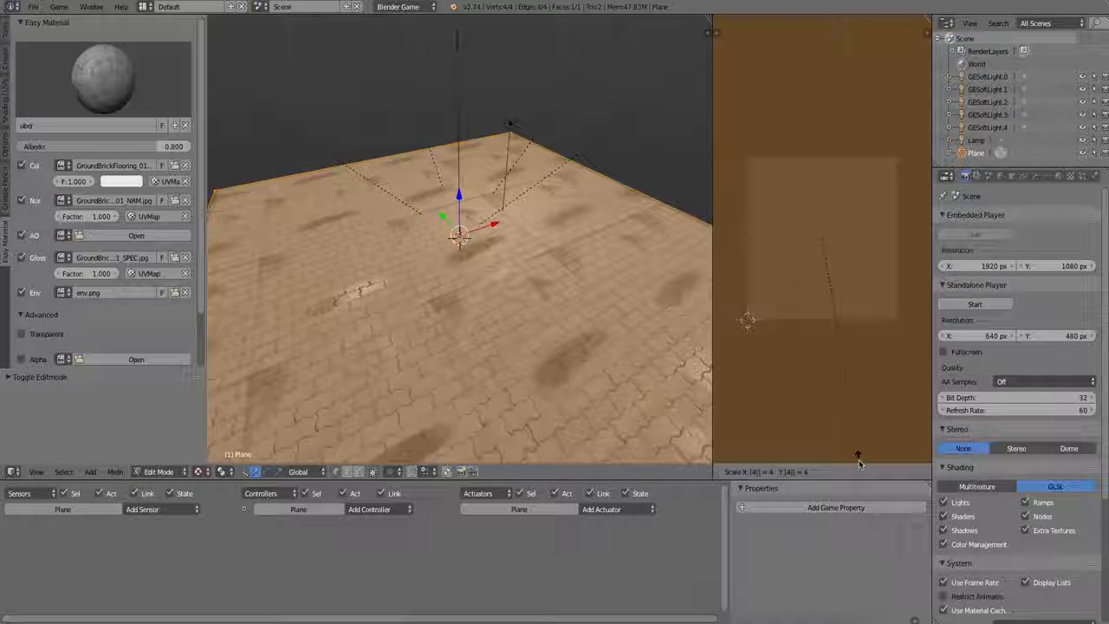
pyautogui.press('Tab')
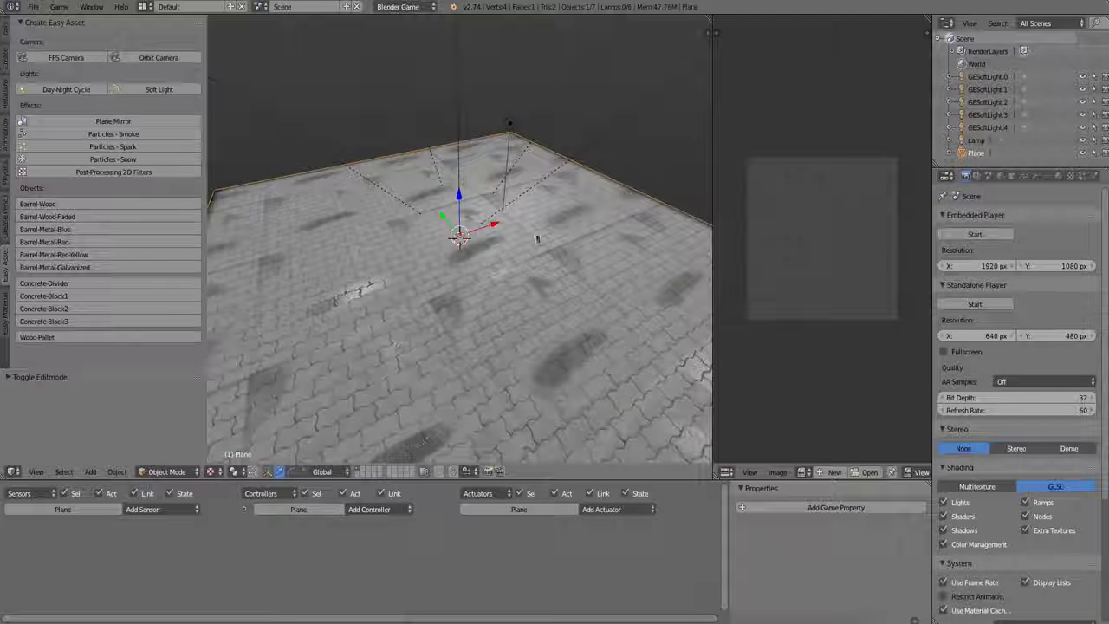
# Add a second UV map to the plane and name the two maps Detail and Big
pyautogui.click(1046, 176)
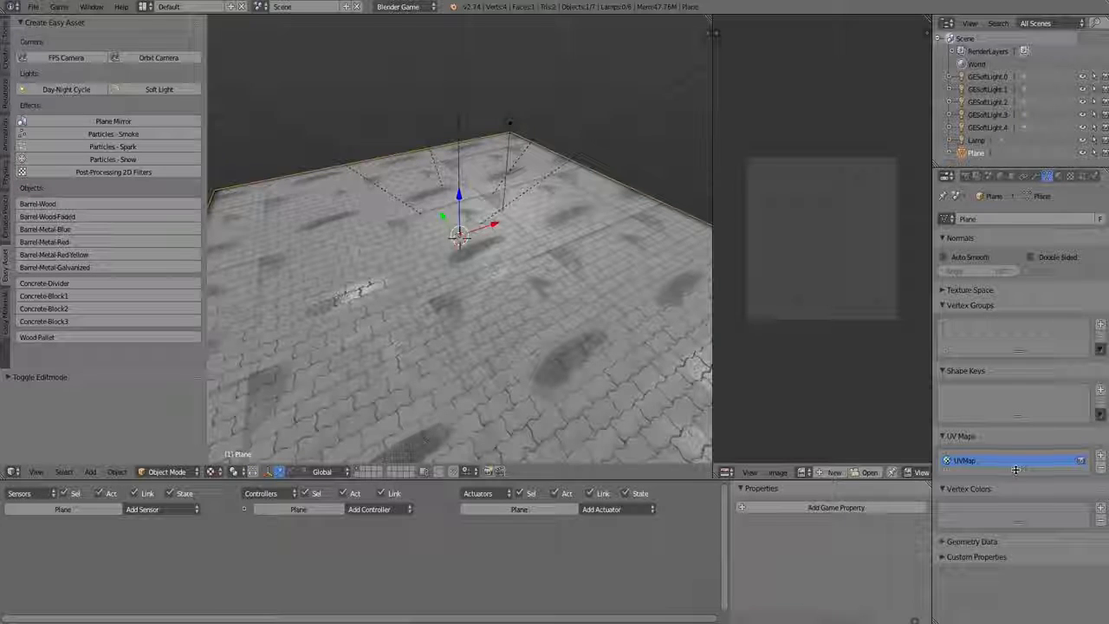
pyautogui.moveTo(1017, 470); pyautogui.dragTo(1028, 506)
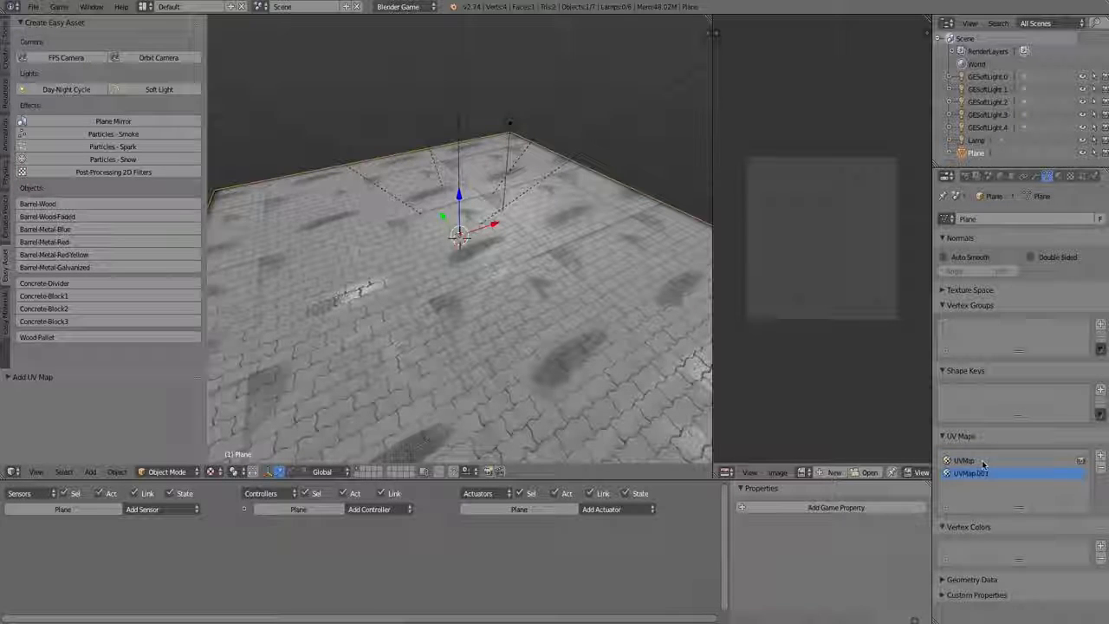
pyautogui.write('tail')
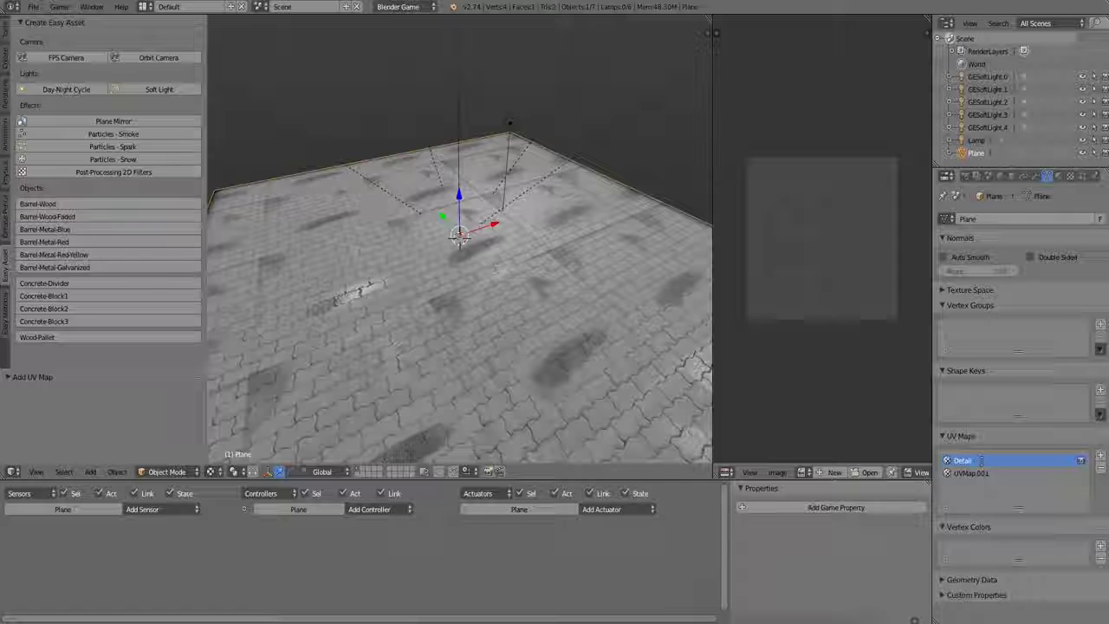
pyautogui.press('Return')
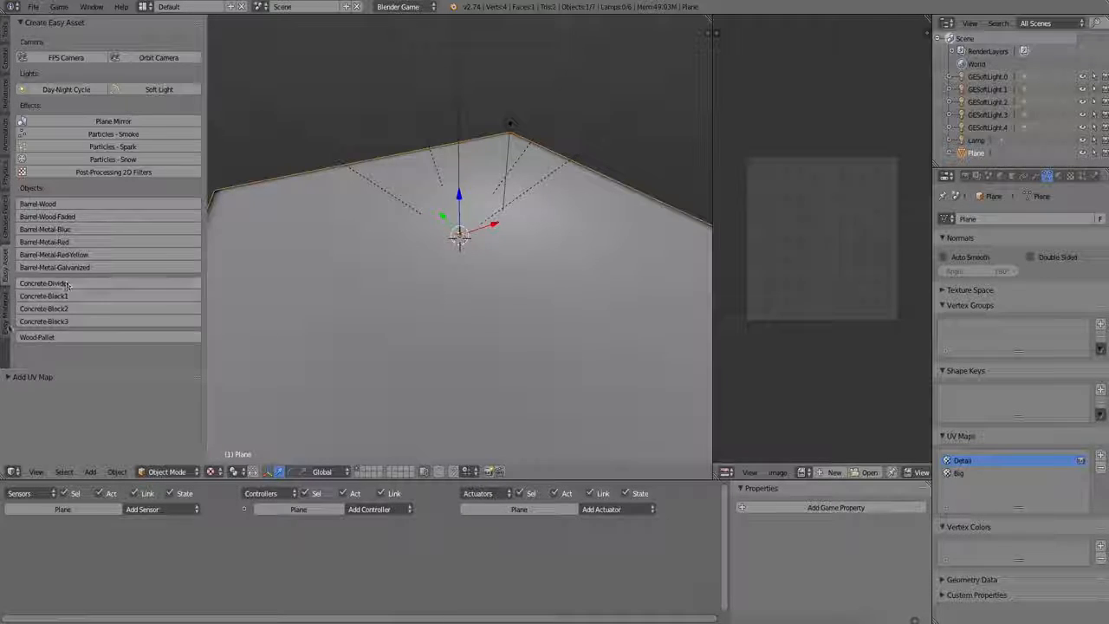
# Assign the Detail UV map to the material's Col and Nor textures and the Big UV map to the Gloss texture
pyautogui.click(6, 319)
pyautogui.click(170, 181)
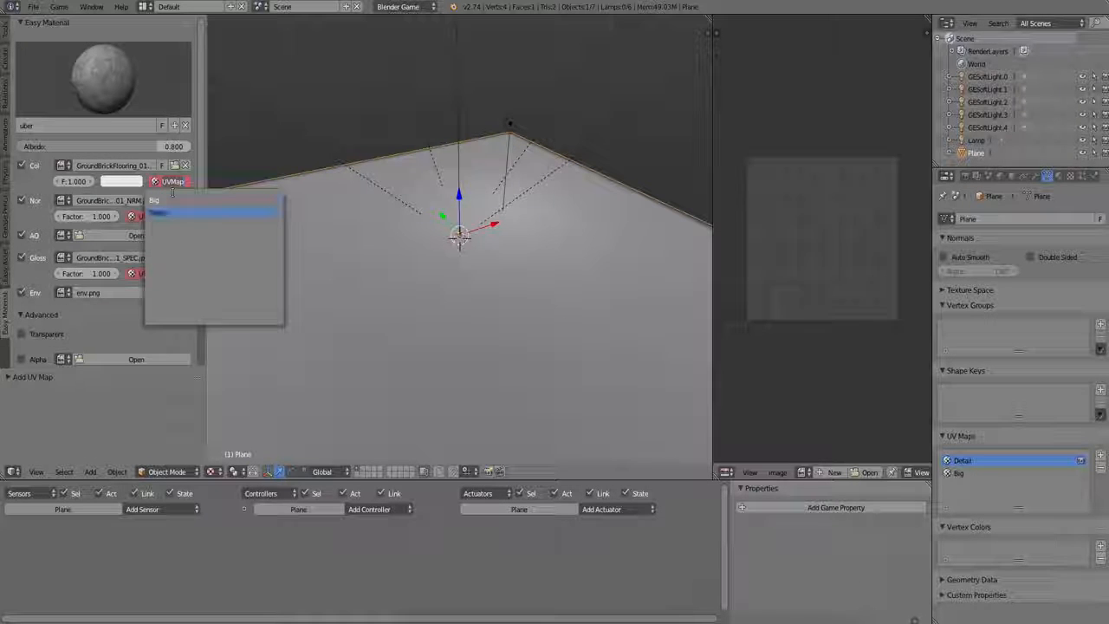
pyautogui.click(173, 212)
pyautogui.click(151, 215)
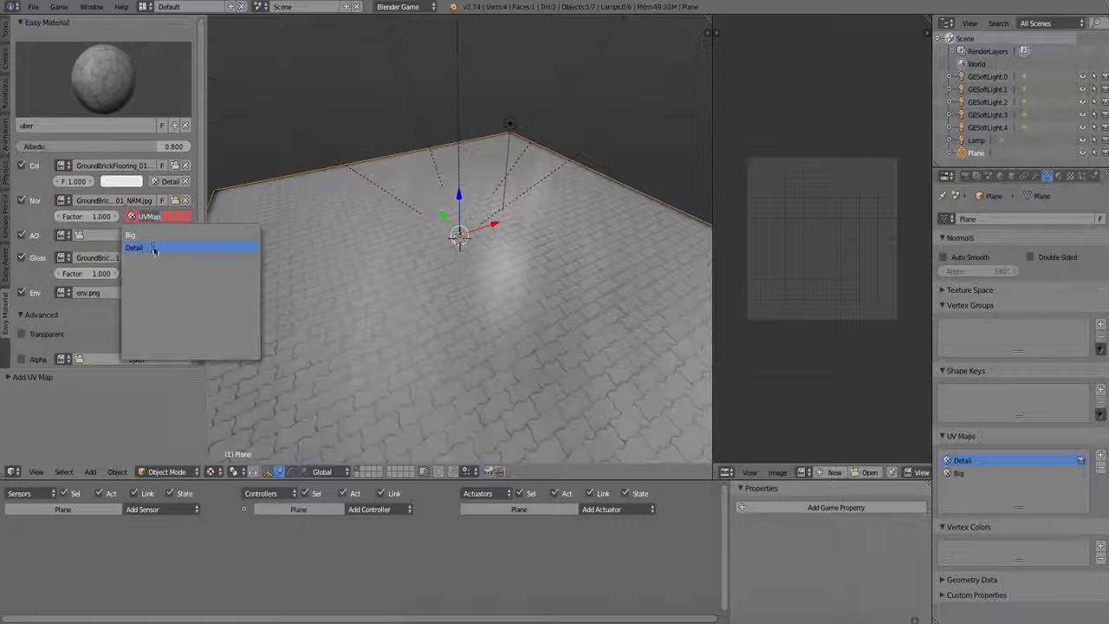
pyautogui.click(153, 248)
pyautogui.click(147, 273)
pyautogui.click(143, 289)
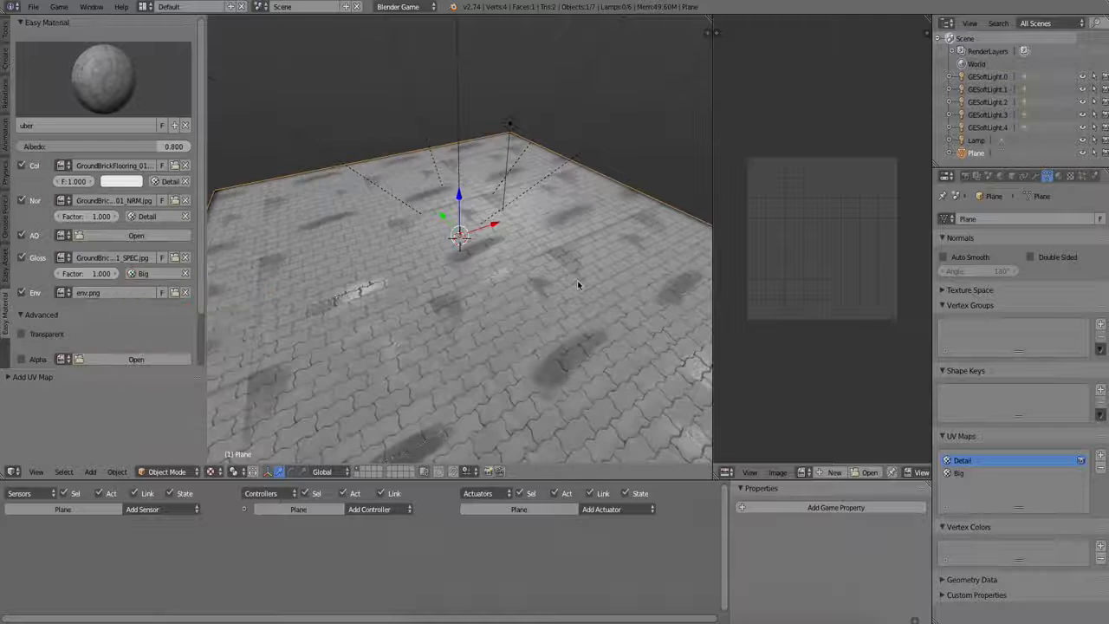
# Reset the plane's UV layout on the Big UV map
pyautogui.press('Tab')
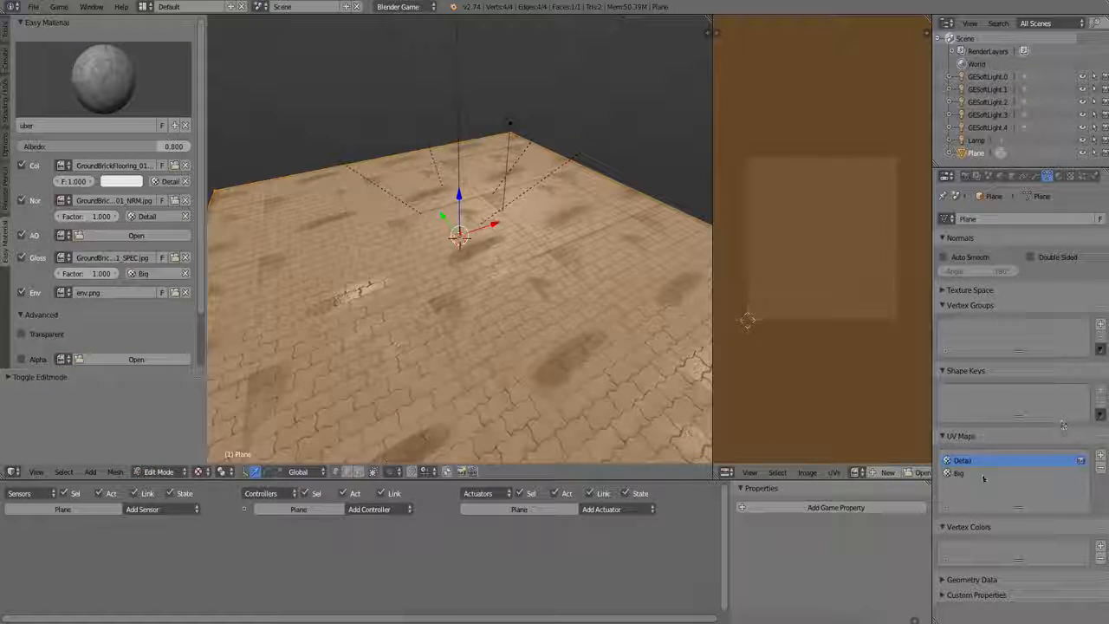
pyautogui.press('s')
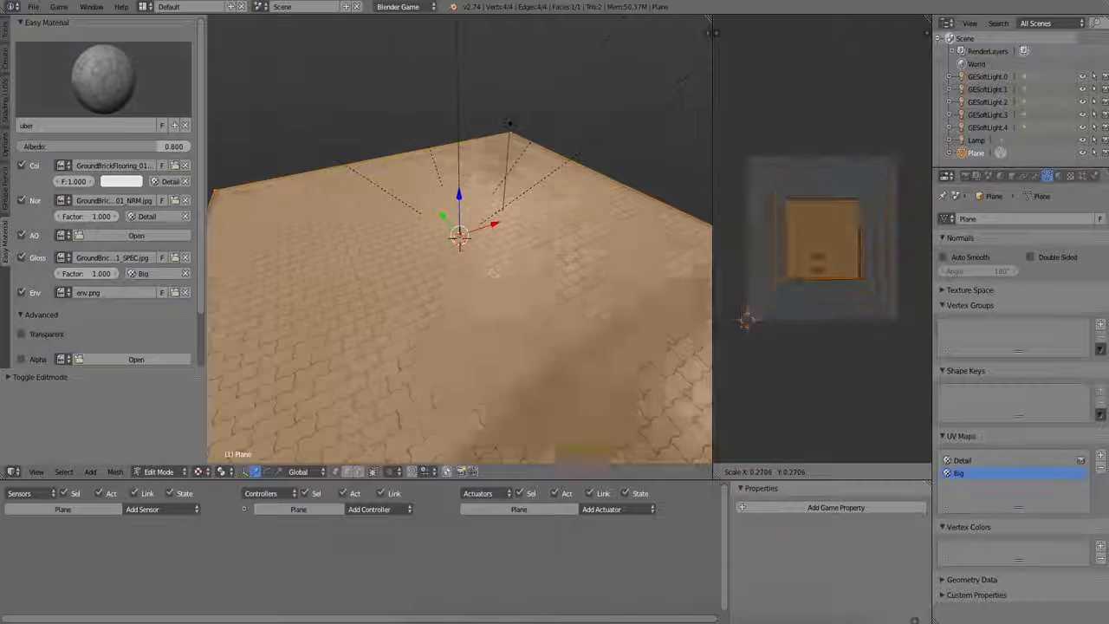
pyautogui.rightClick(819, 294)
pyautogui.press('u')
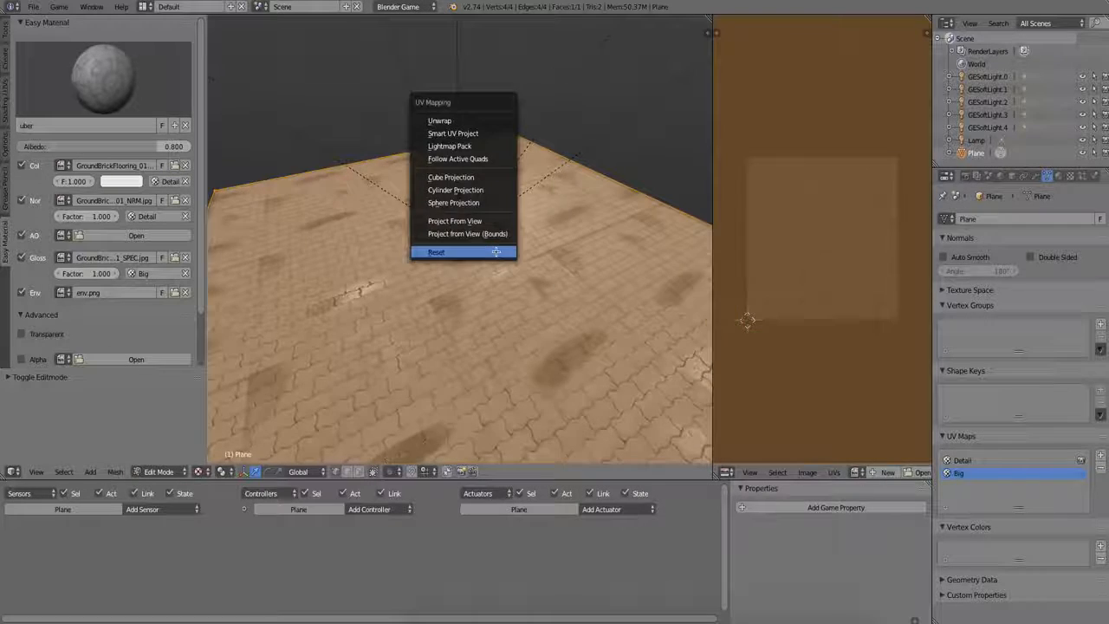
pyautogui.click(496, 251)
pyautogui.press('Tab')
# Inspect the glossy patches on the bricks and merge the UV/Image Editor area back into the 3D view
pyautogui.moveTo(612, 355); pyautogui.dragTo(604, 292, button='middle')
pyautogui.scroll(7, 519, 291)
pyautogui.scroll(-5, 382, 321)
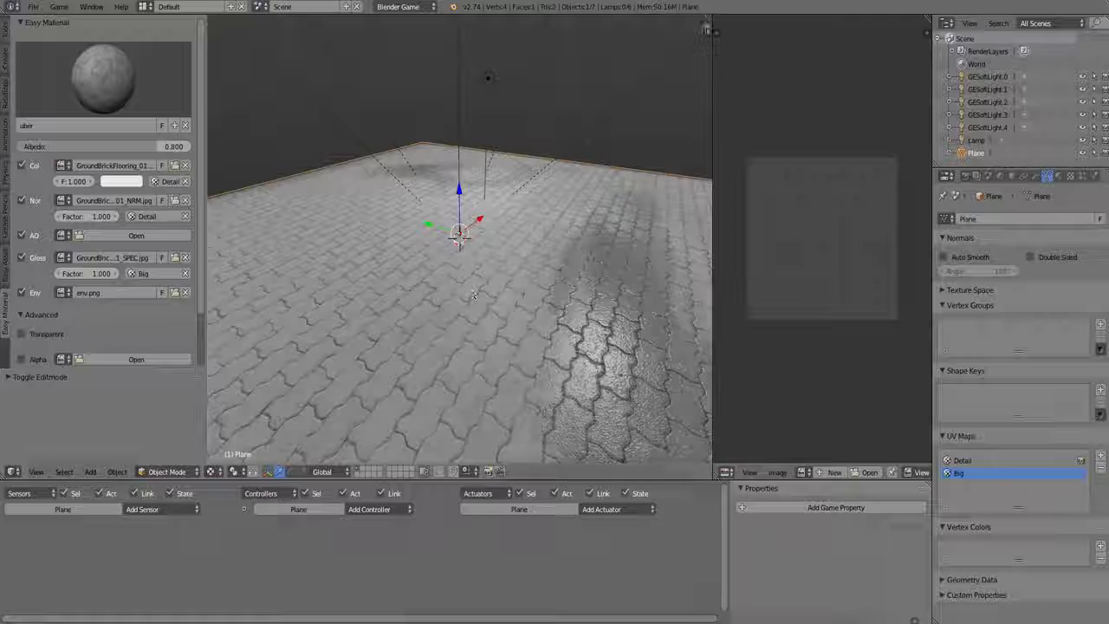
pyautogui.moveTo(706, 28); pyautogui.dragTo(799, 49)
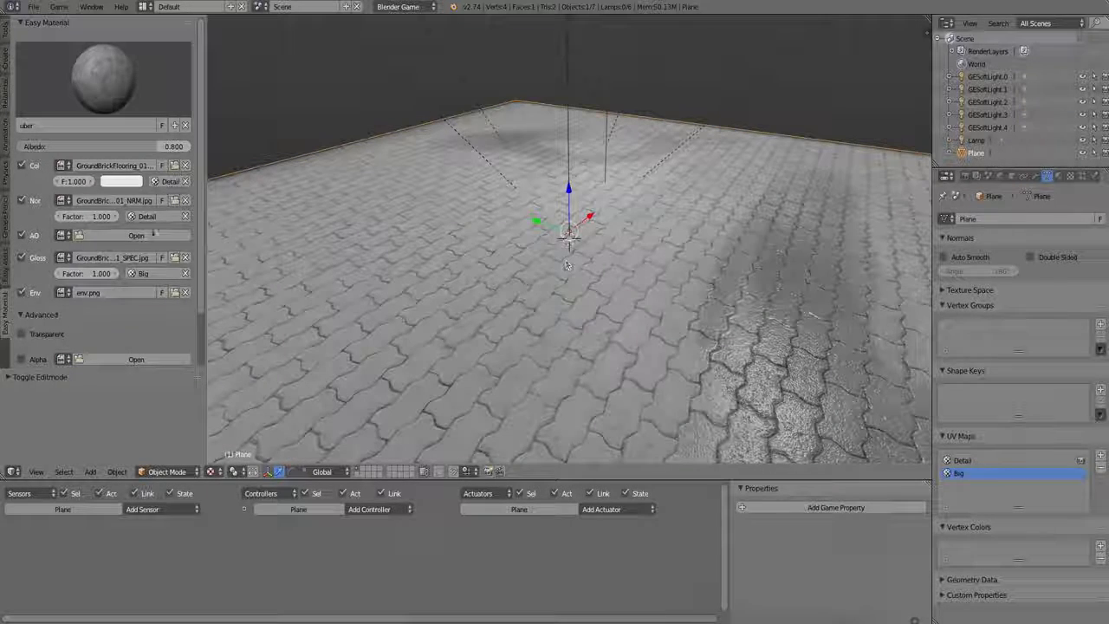
# Add the Orbit Camera easy asset and raise its pivot along the Z axis above the brick ground
pyautogui.click(5, 251)
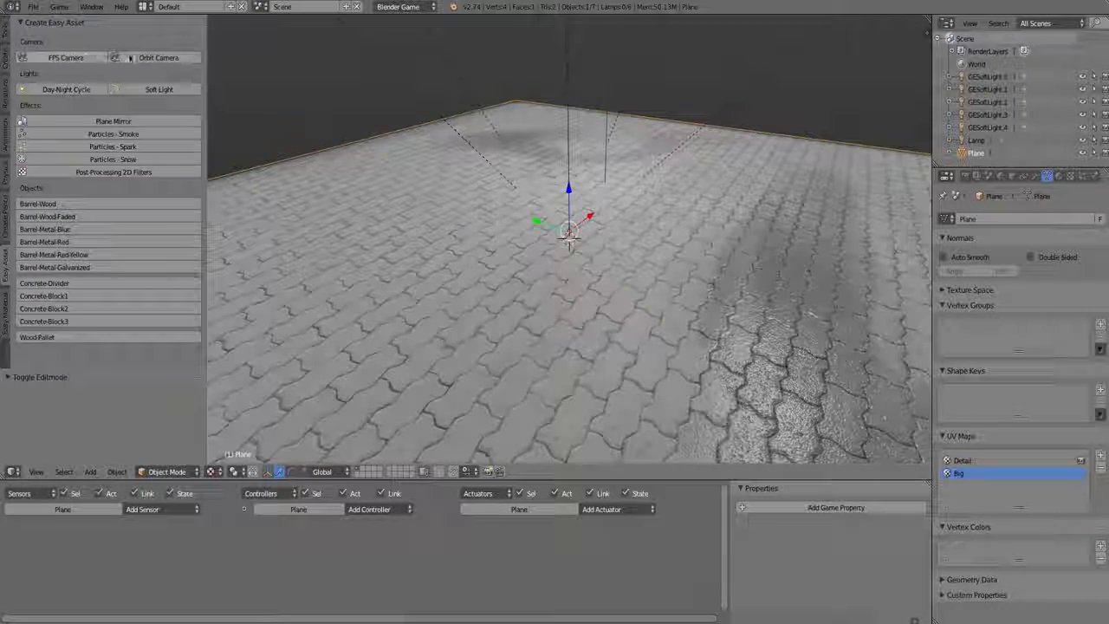
pyautogui.click(139, 58)
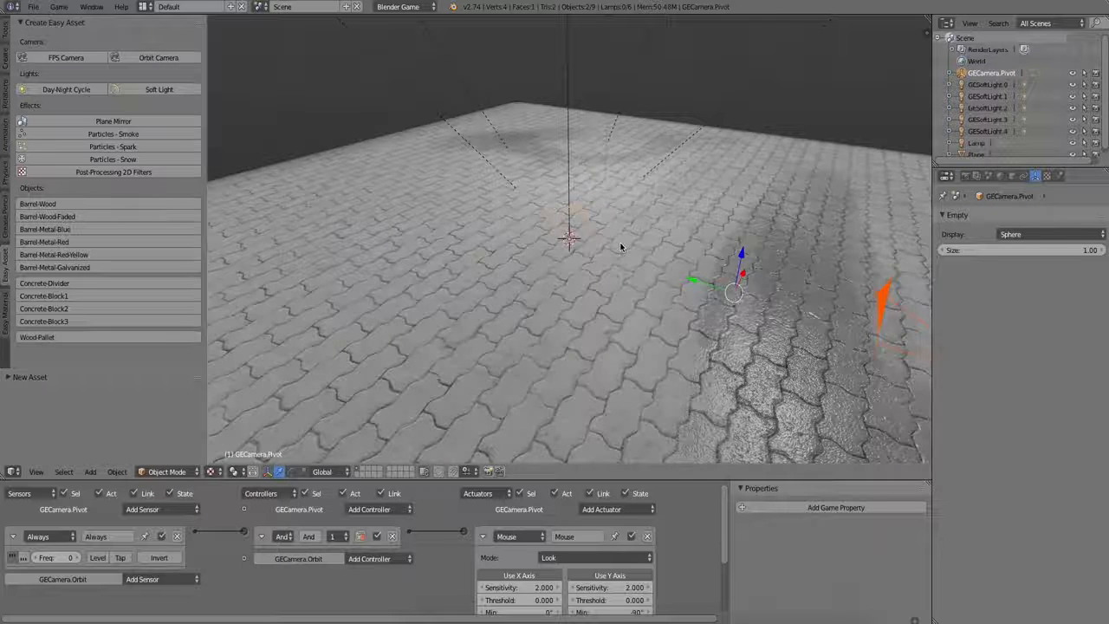
pyautogui.press('z')
pyautogui.scroll(-4, 659, 248)
pyautogui.press('g')
pyautogui.press('z')
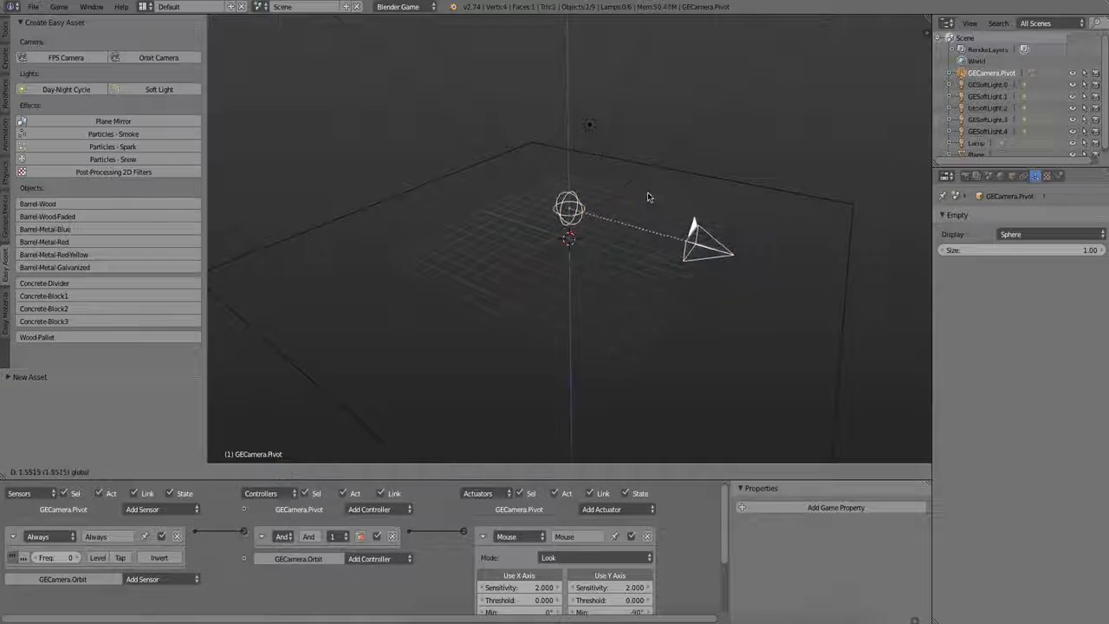
# Run the game from the orbit camera's view to preview the brick ground, and end the preview
pyautogui.press('KP_0')
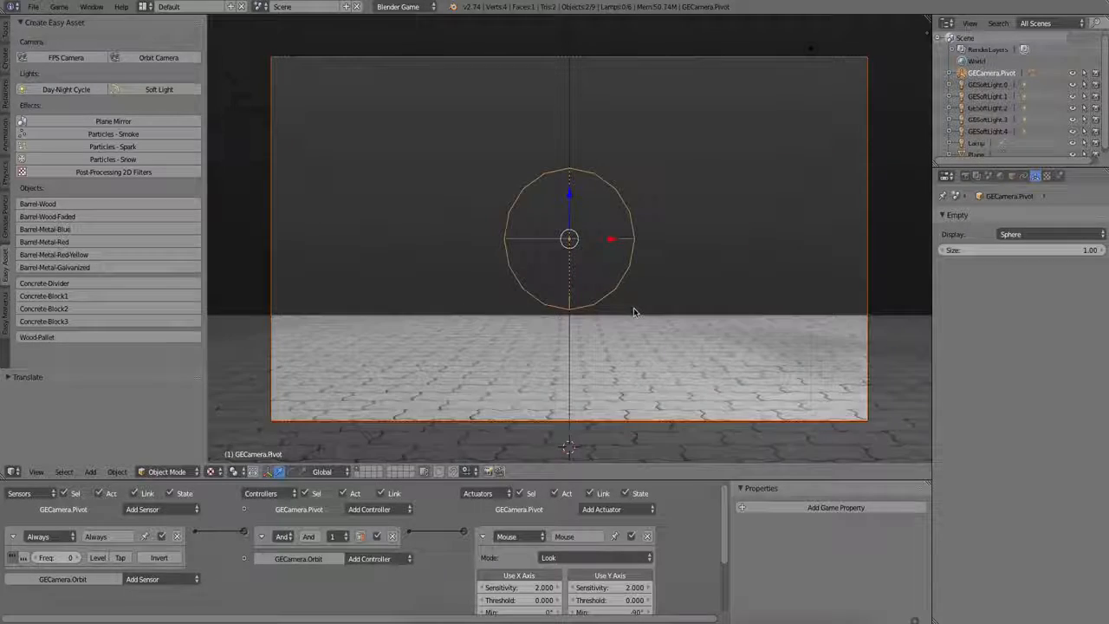
pyautogui.press('p')
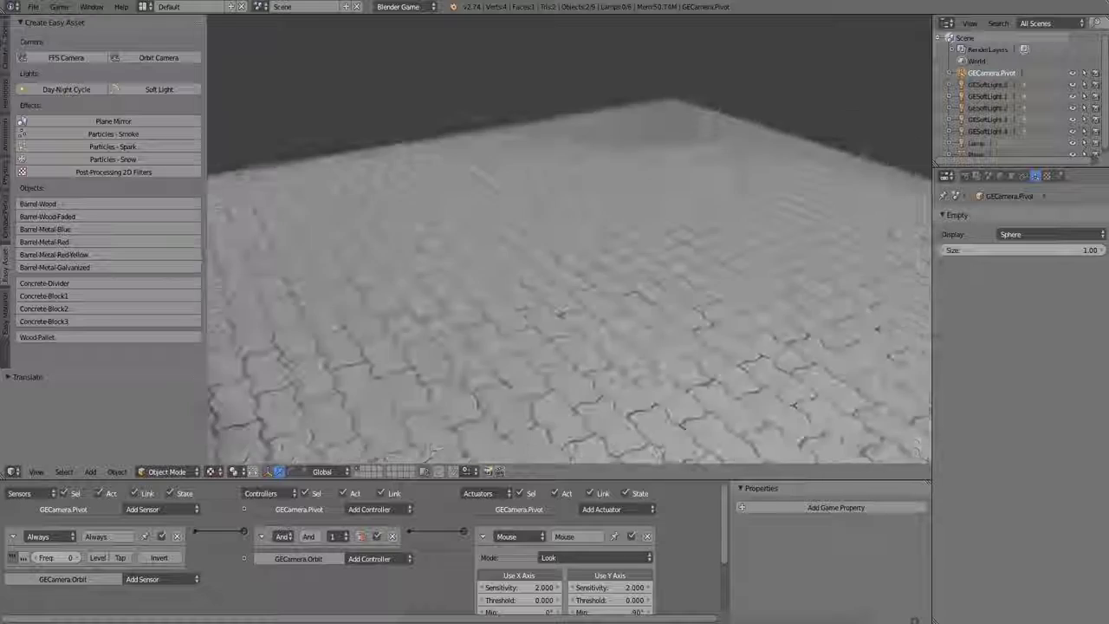
pyautogui.press('Escape')
pyautogui.click(59, 6)
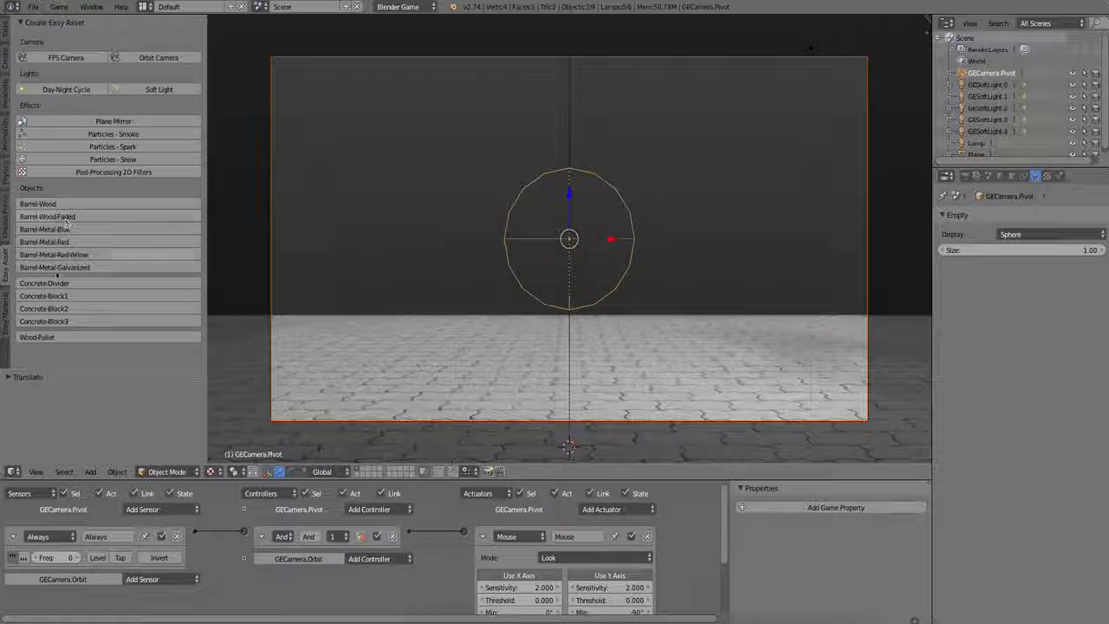
# Add the Concrete-Divider easy asset and raise it slightly along the Z axis
pyautogui.click(59, 285)
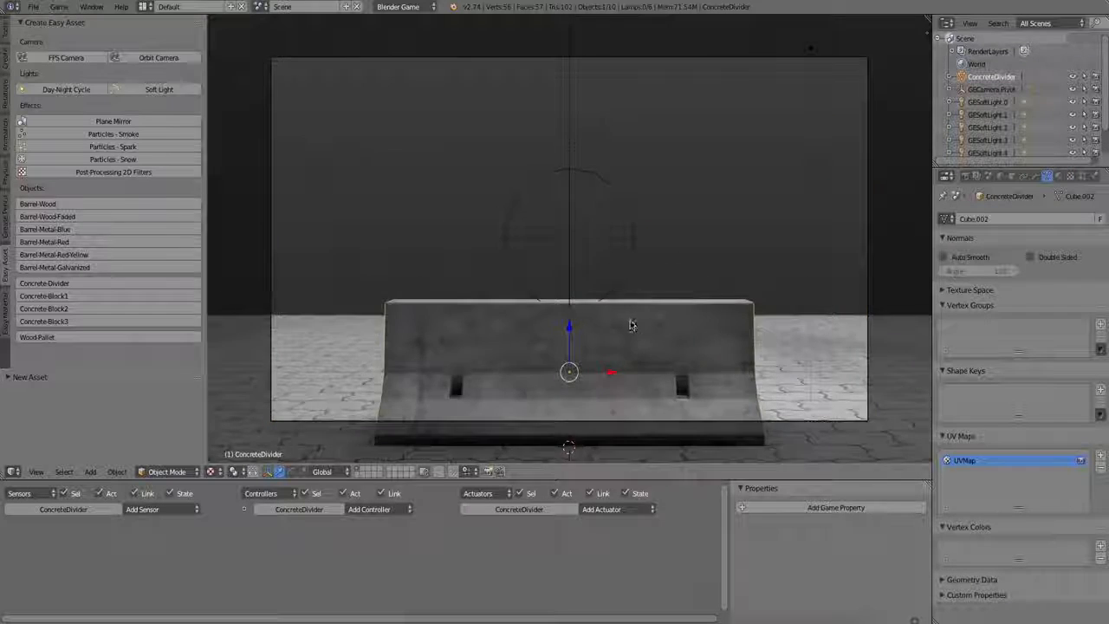
pyautogui.moveTo(631, 325); pyautogui.dragTo(661, 363, button='middle')
pyautogui.moveTo(570, 281); pyautogui.dragTo(569, 273)
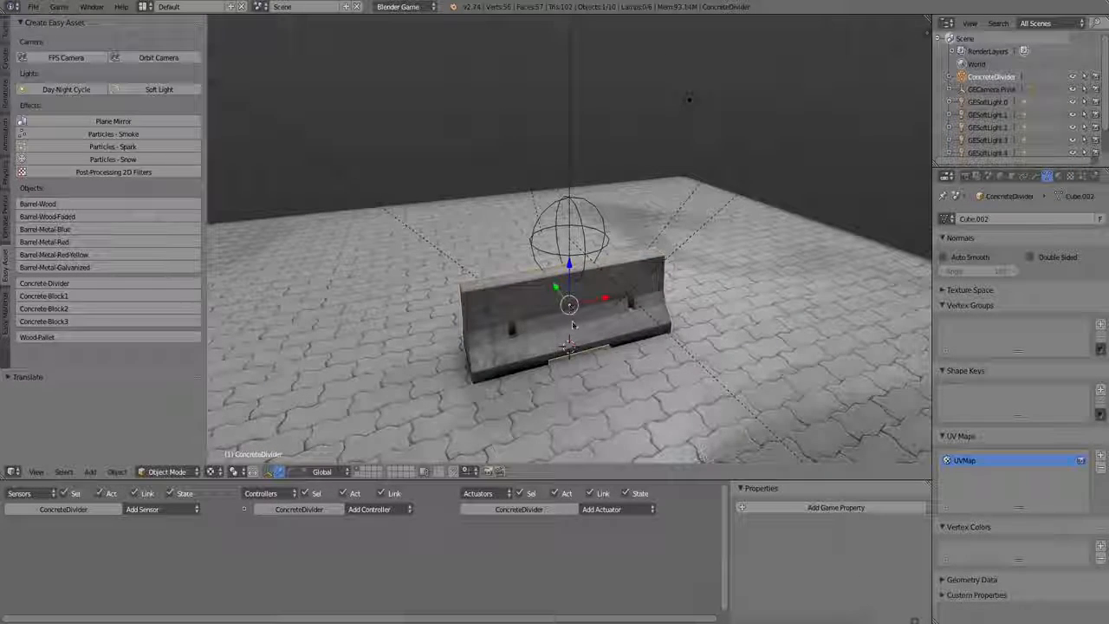
# Move the concrete divider to the far-left corner of the brick plane, working from the top view
pyautogui.press('KP_7')
pyautogui.press('KP_0')
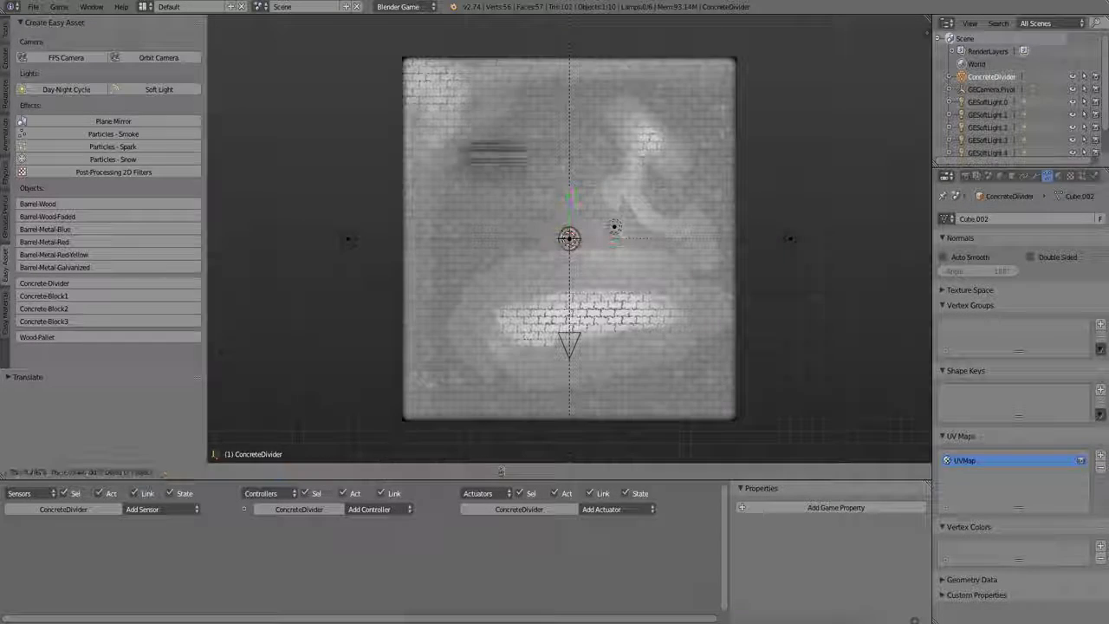
pyautogui.click(533, 139)
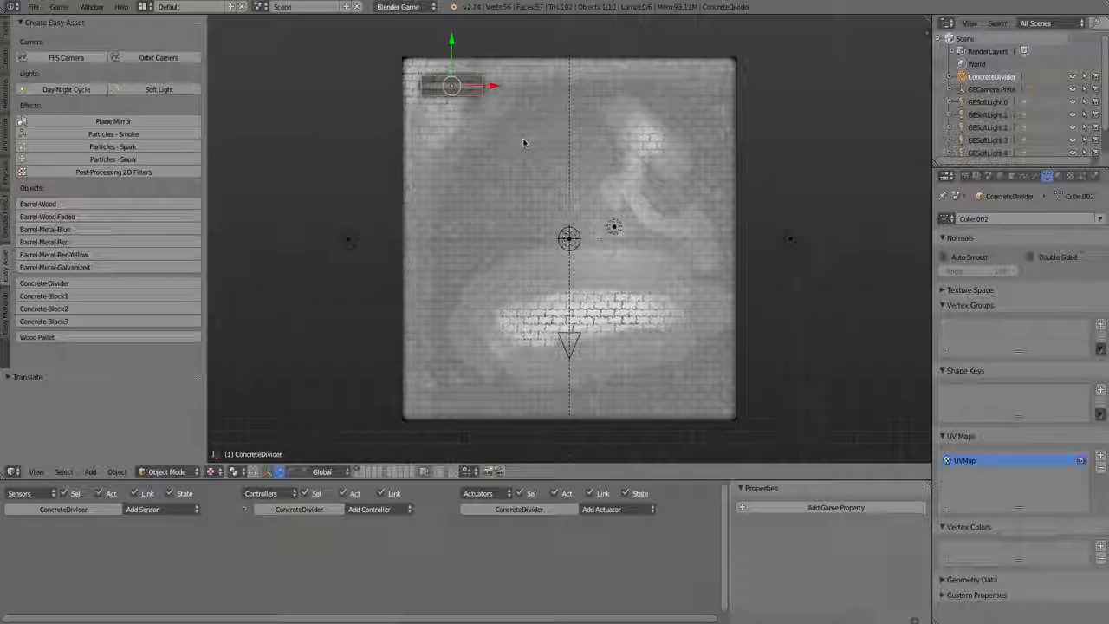
# Place linked duplicates of the concrete divider near the other three corners of the brick plane
pyautogui.hotkey('shift', 'd')
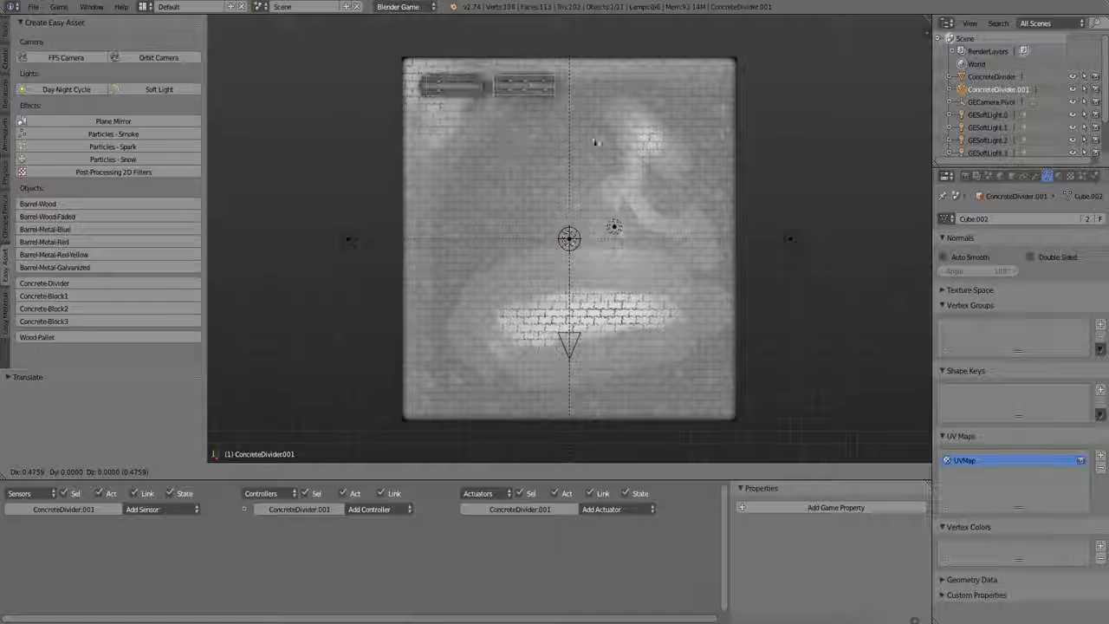
pyautogui.click(751, 145)
pyautogui.hotkey('alt', 'd')
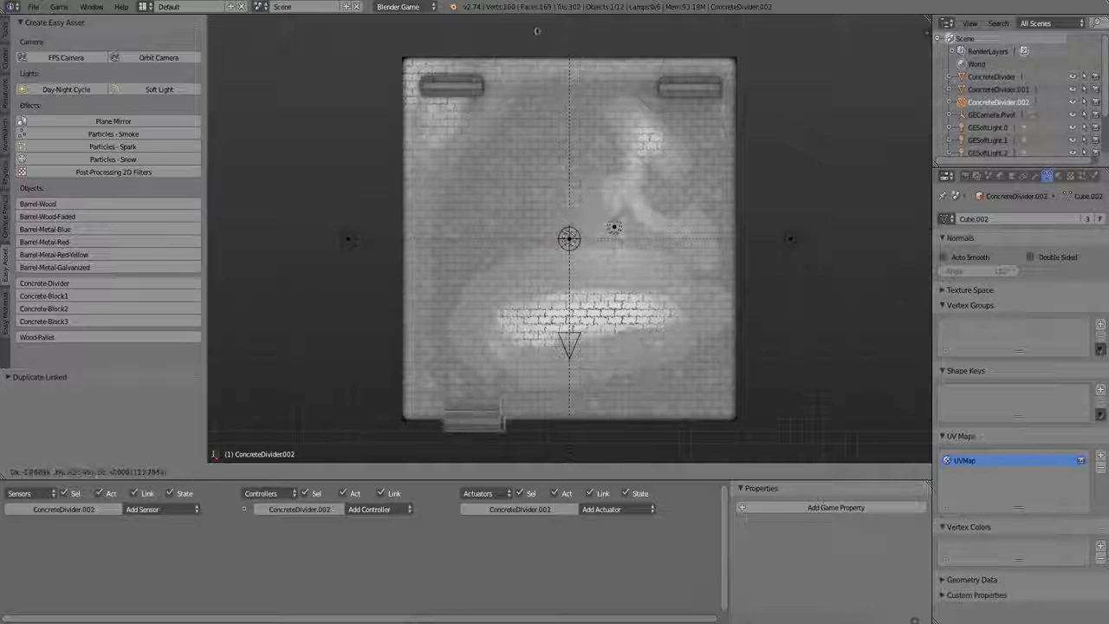
pyautogui.click(518, 448)
pyautogui.hotkey('alt', 'd')
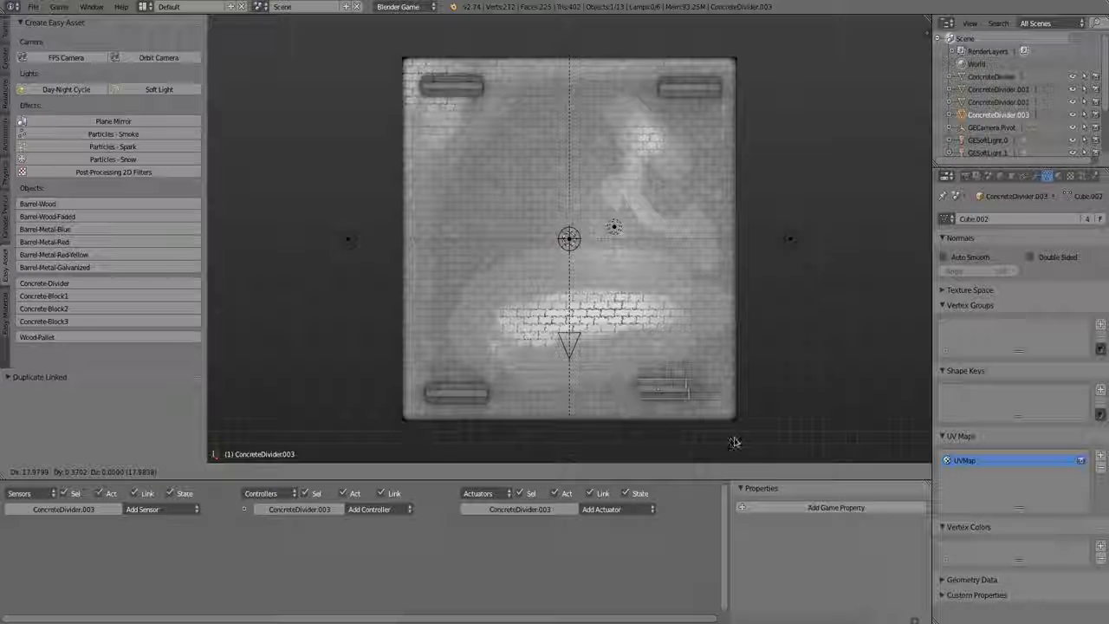
pyautogui.click(743, 448)
# Place two linked divider duplicates, rotated 90 degrees, midway along the plane's left and right edges, and check the layout from the camera
pyautogui.hotkey('alt', 'd')
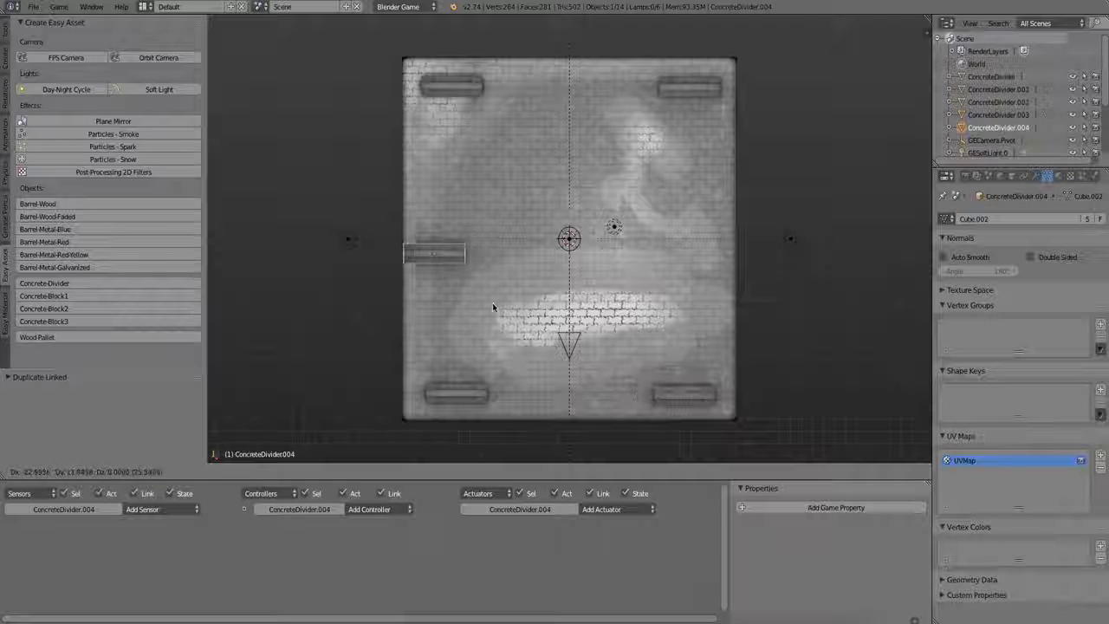
pyautogui.press('r')
pyautogui.click(460, 182)
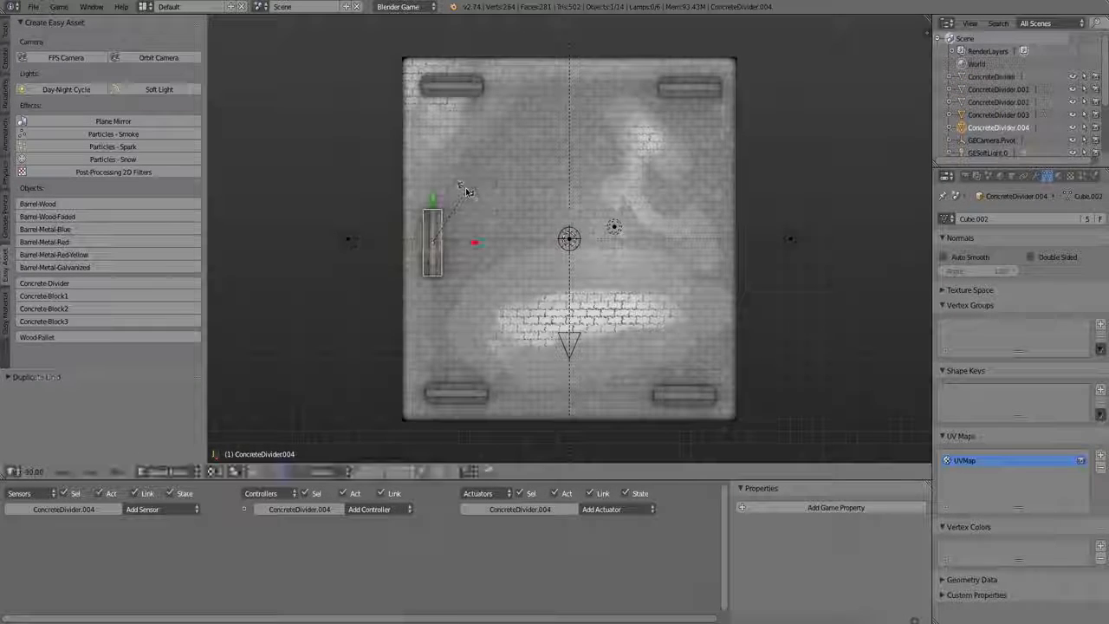
pyautogui.hotkey('alt', 'd')
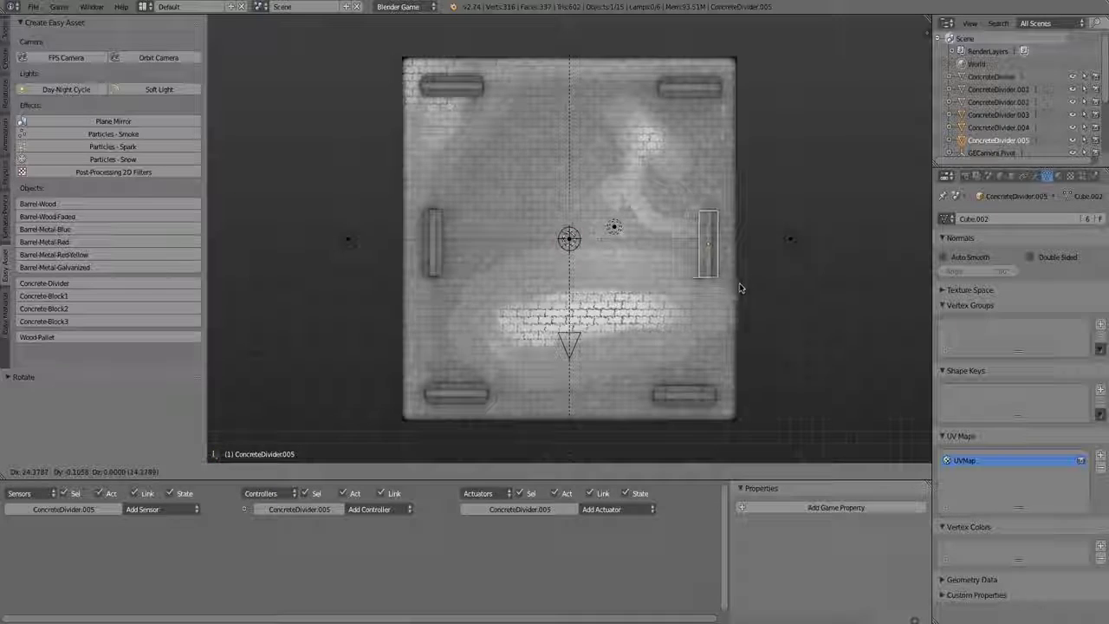
pyautogui.click(741, 282)
pyautogui.moveTo(740, 282); pyautogui.dragTo(577, 235, button='middle')
pyautogui.scroll(5, 578, 235)
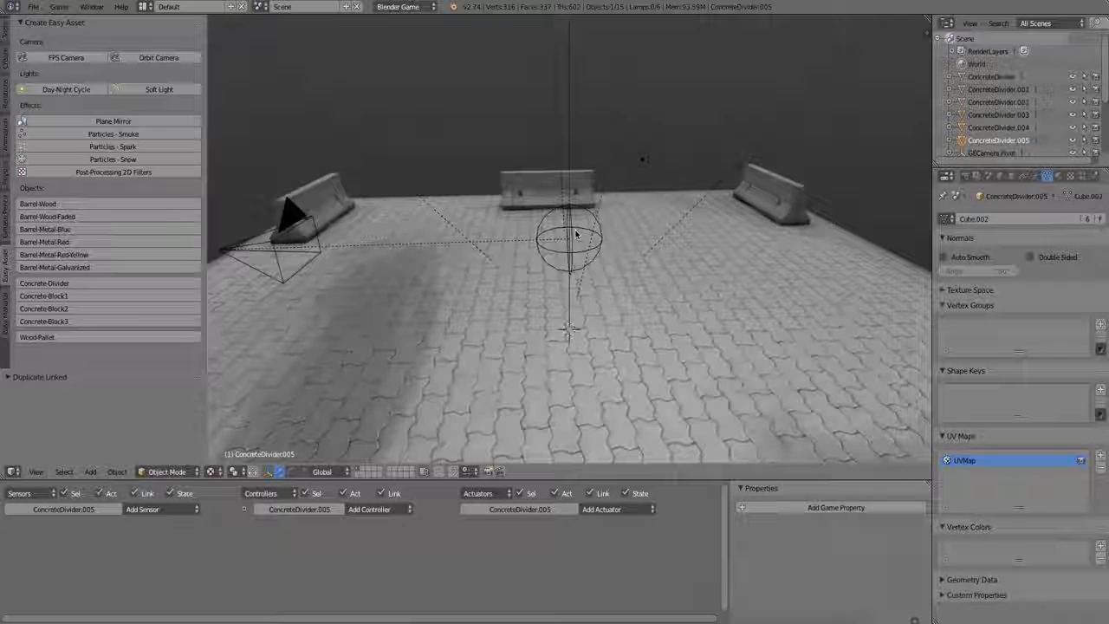
pyautogui.moveTo(550, 272); pyautogui.dragTo(462, 256, button='middle')
pyautogui.press('KP_0')
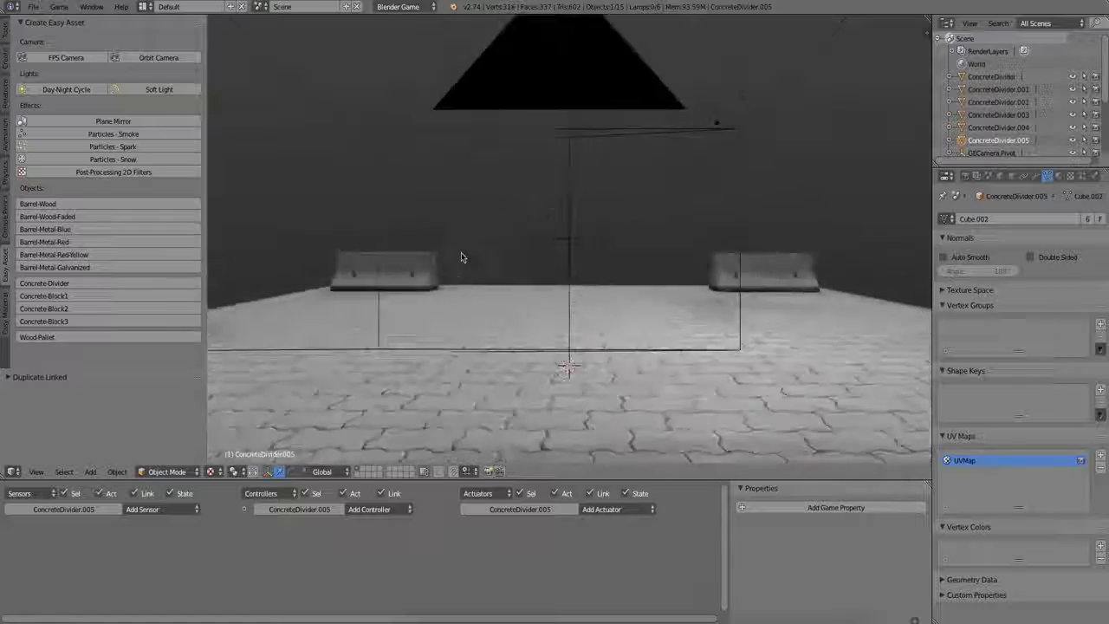
# Run the game and orbit around the brick ground to check the placement of the concrete dividers
pyautogui.press('p')
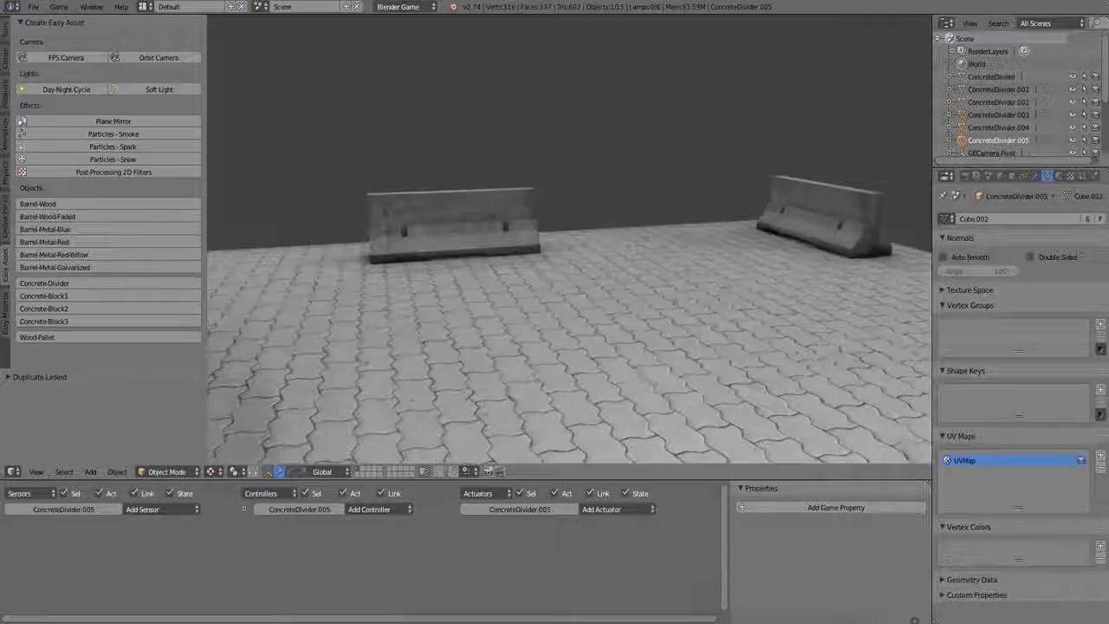
pyautogui.press('Escape')
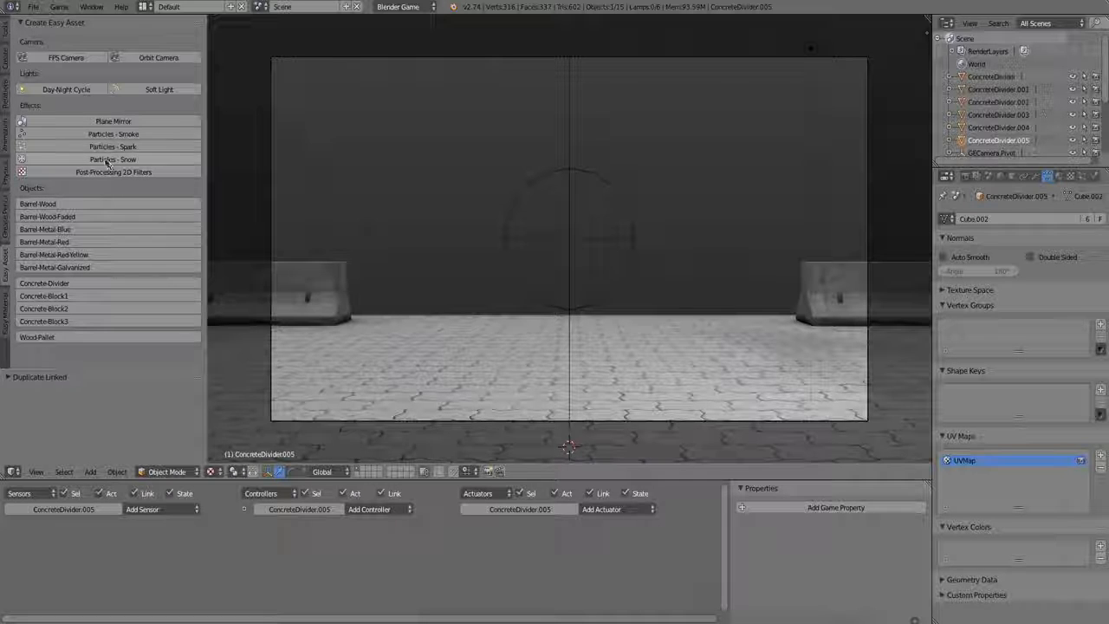
# Add the Barrel-Wood-Faded easy asset, move it in front of the camera and scale it down
pyautogui.click(72, 217)
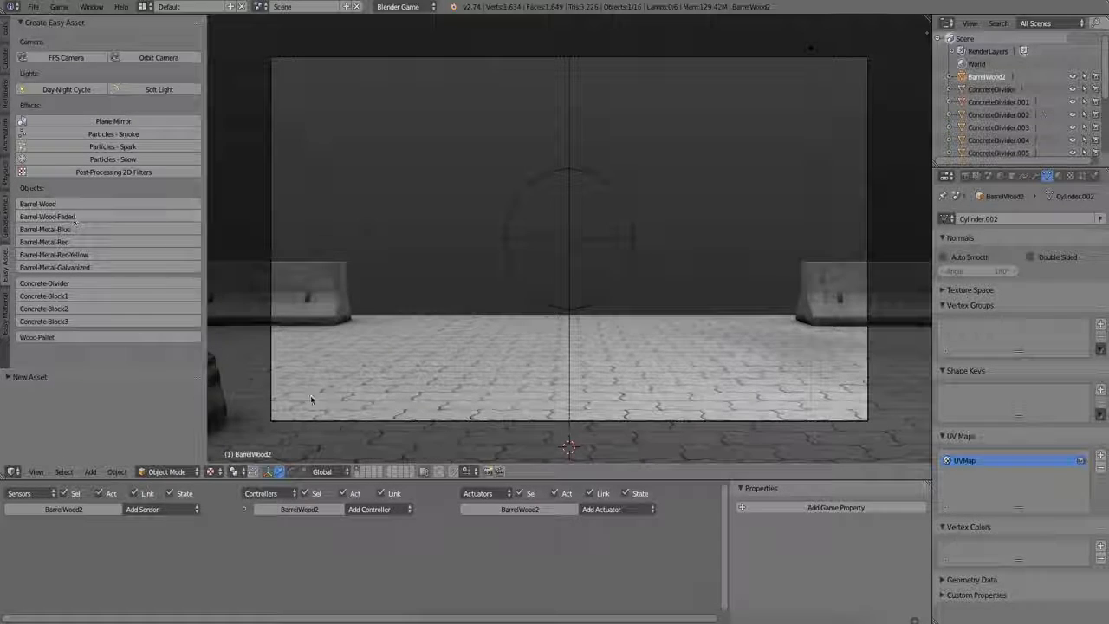
pyautogui.click(597, 269)
pyautogui.press('s')
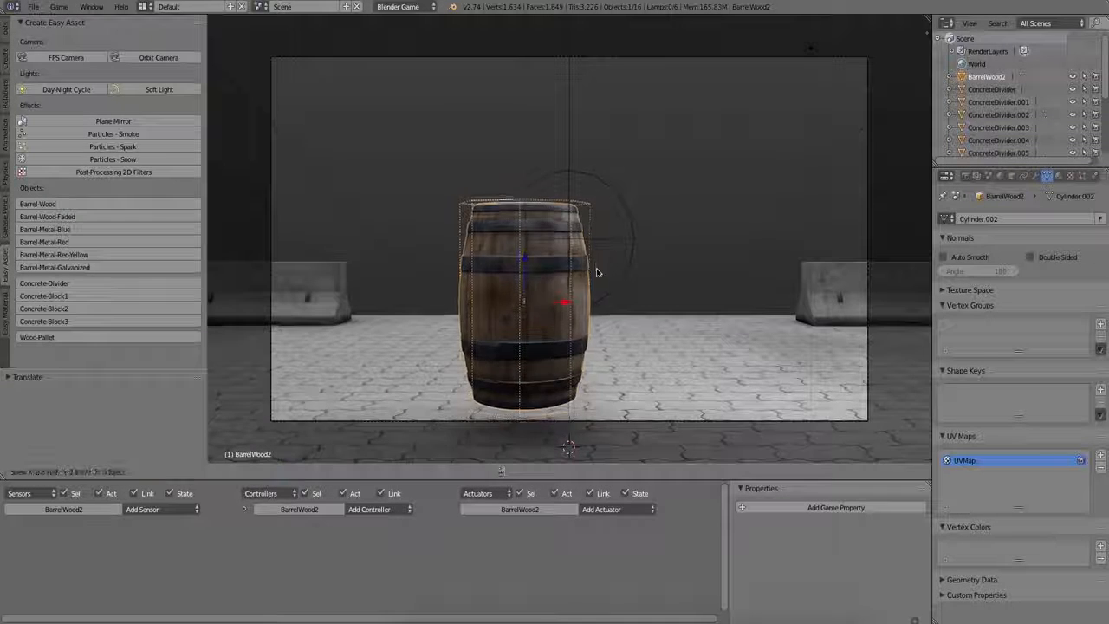
pyautogui.click(568, 376)
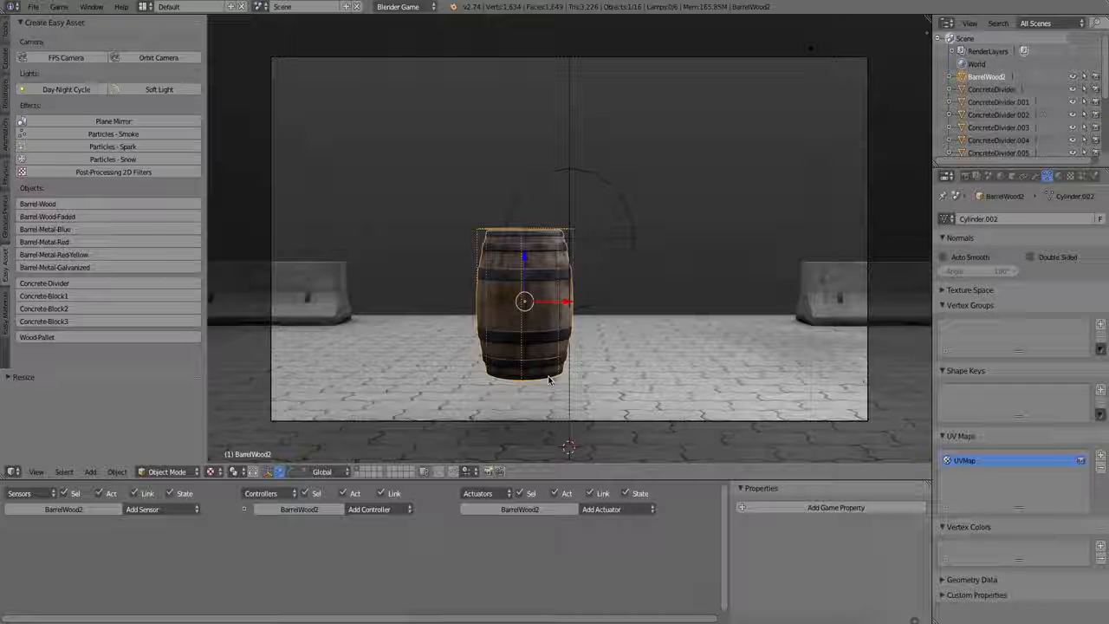
# Move the wooden barrel to layer 2 and show only layer 1
pyautogui.press('m')
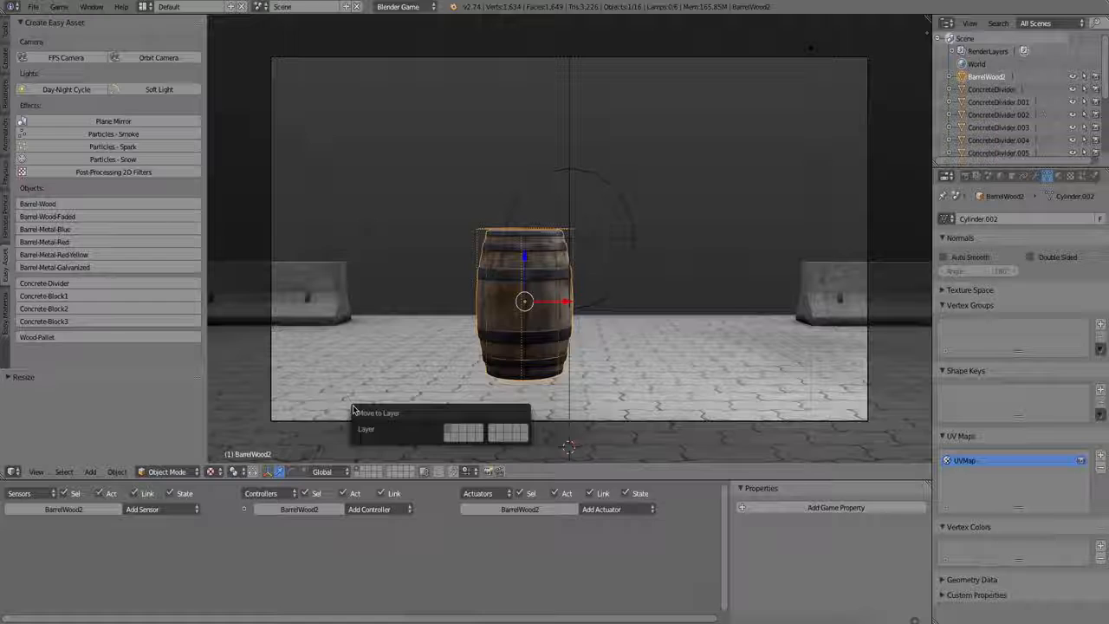
pyautogui.press('2')
pyautogui.press('2')
pyautogui.press('1')
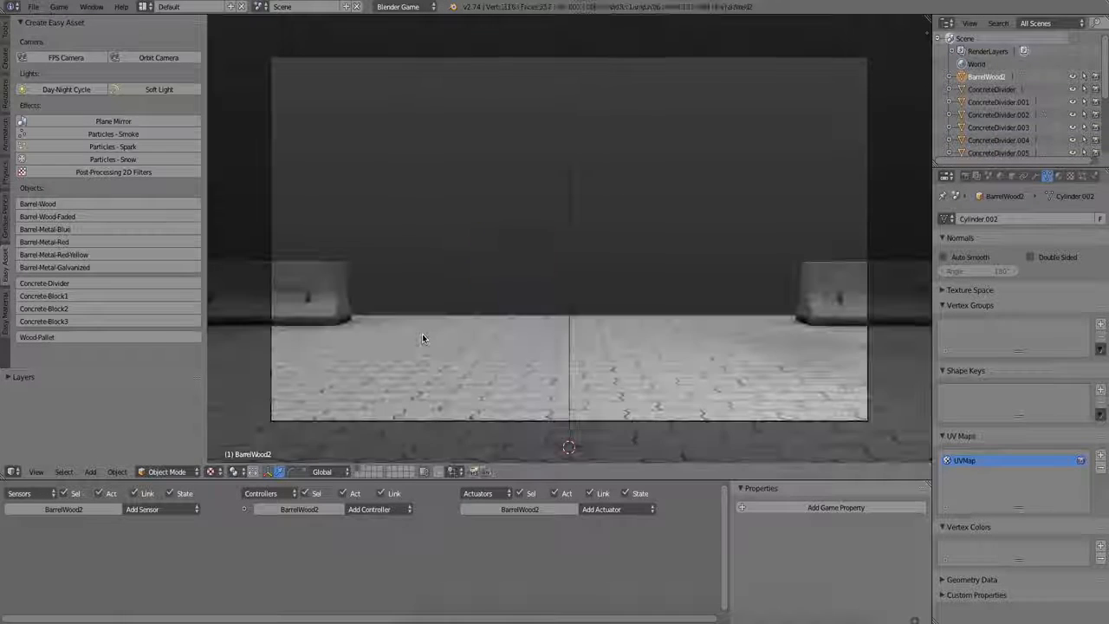
# Give the orbit camera a Keyboard sensor for Spacebar, linked through an And controller to an Edit Object actuator
pyautogui.rightClick(314, 421)
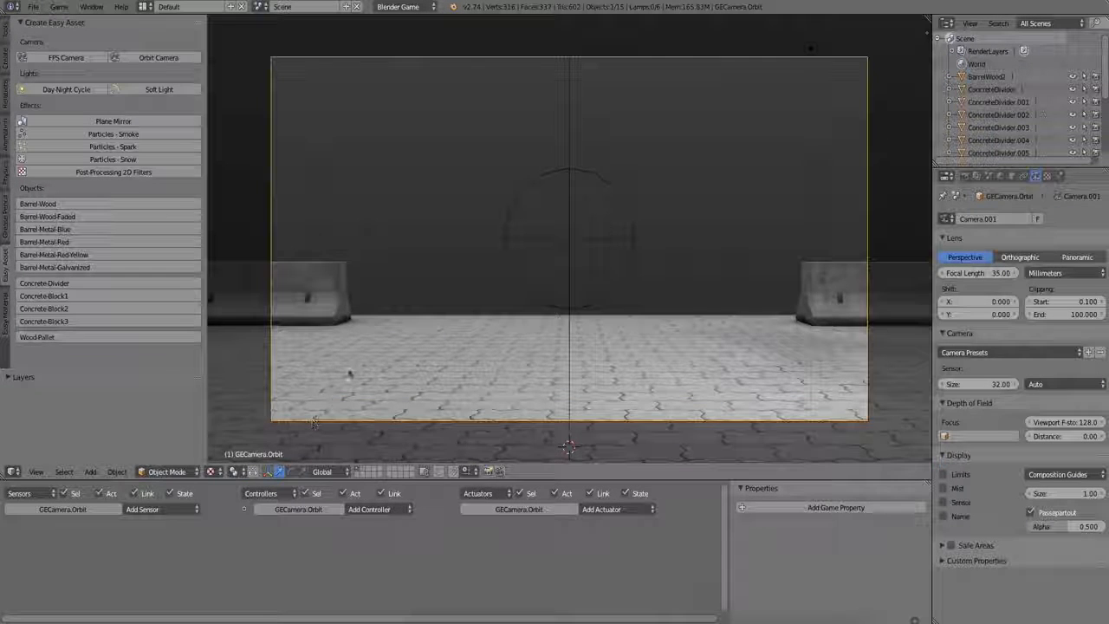
pyautogui.click(156, 509)
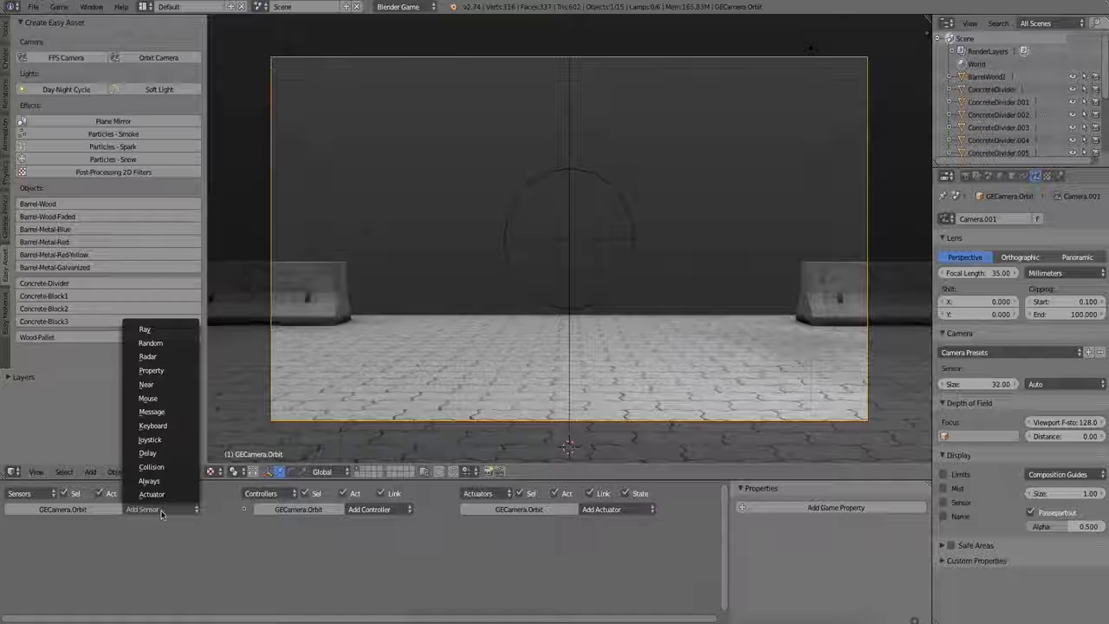
pyautogui.click(165, 427)
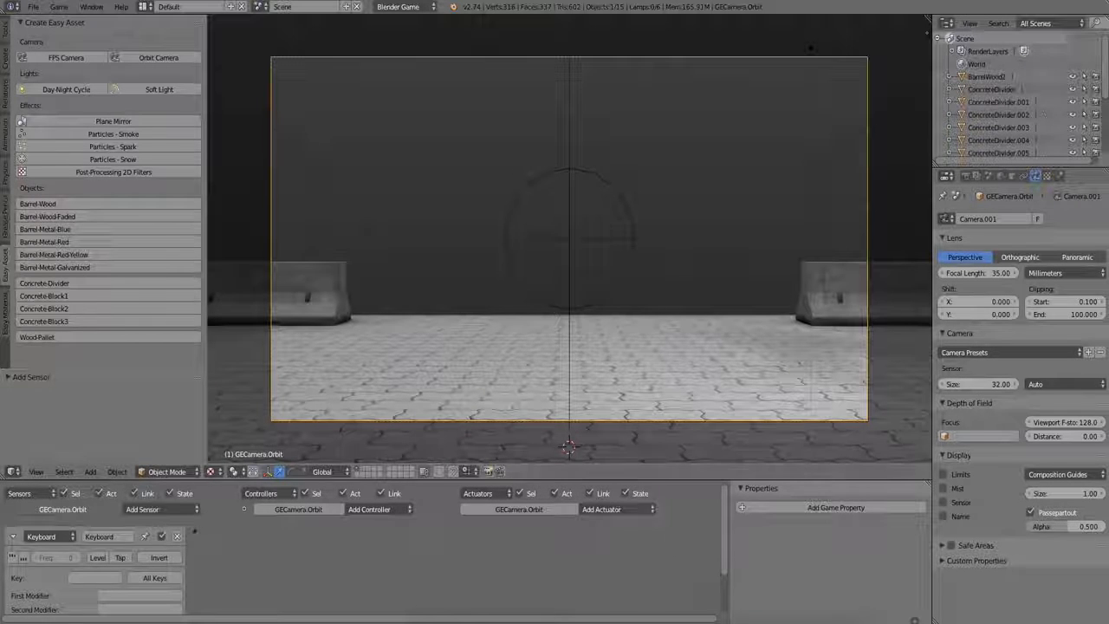
pyautogui.click(621, 509)
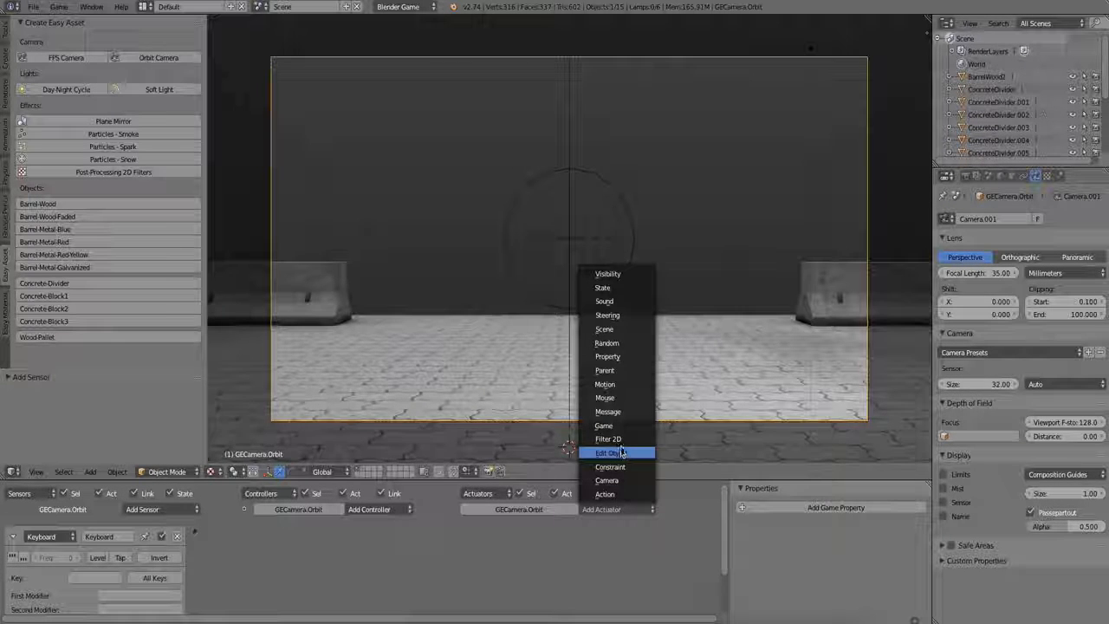
pyautogui.click(621, 453)
pyautogui.moveTo(570, 479); pyautogui.dragTo(570, 380)
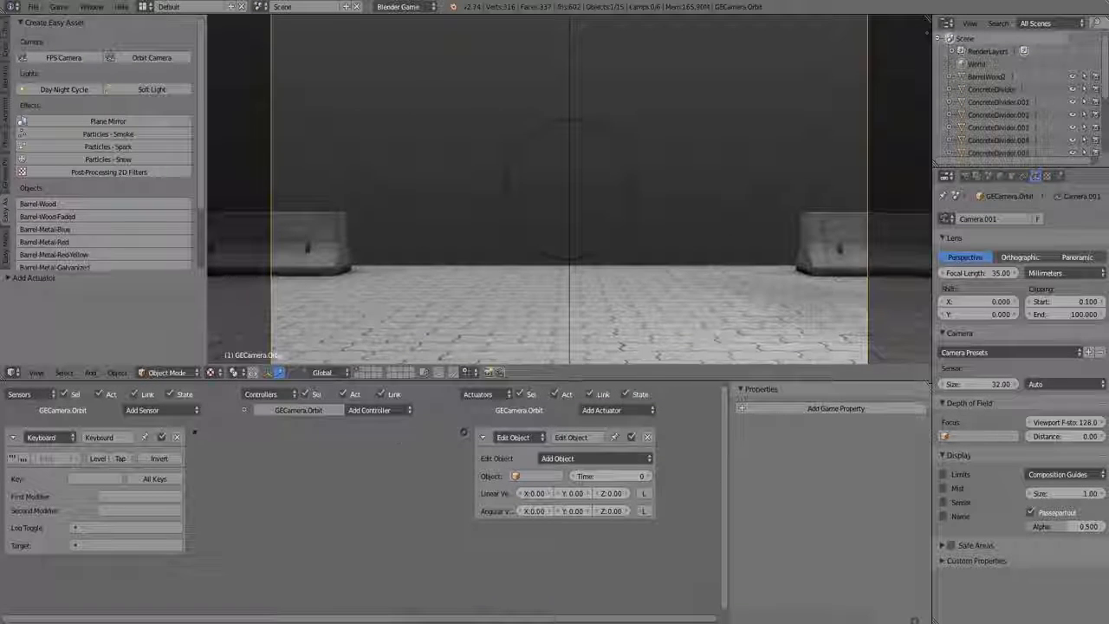
pyautogui.moveTo(192, 432); pyautogui.dragTo(464, 432)
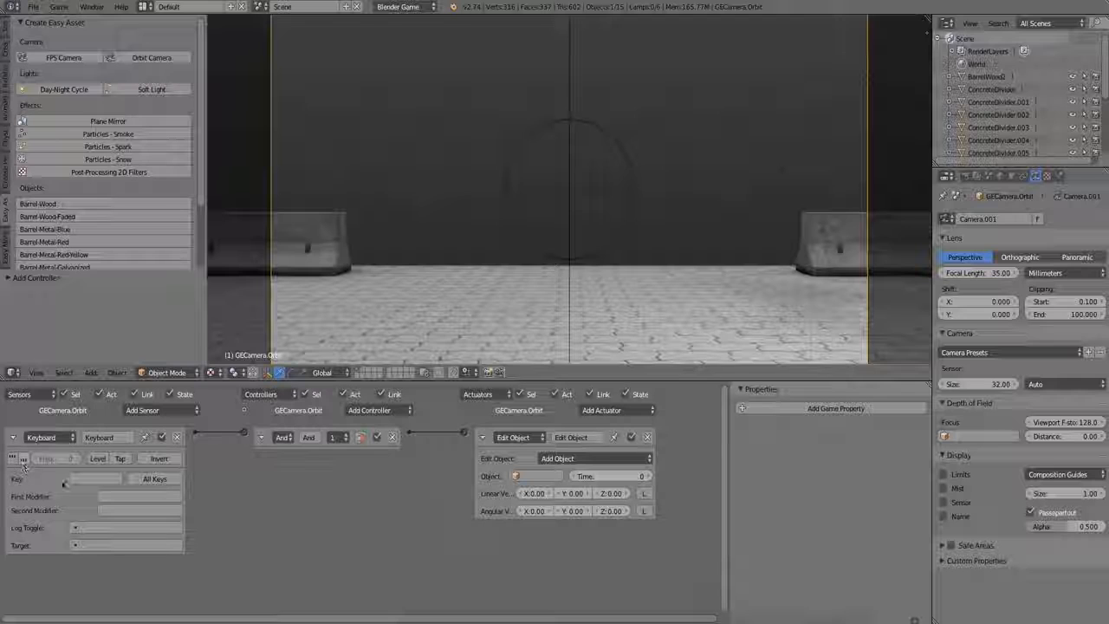
pyautogui.click(96, 479)
pyautogui.press('space')
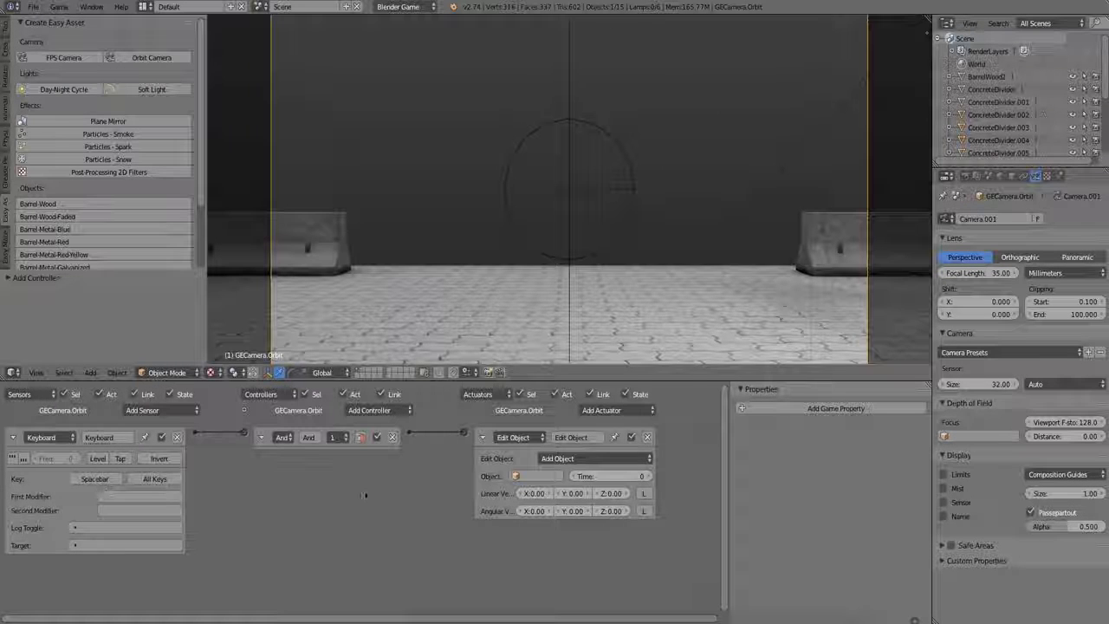
# Set the Add Object actuator to spawn BarrelWood2 with a time of 1000 and a local linear Z velocity of -50
pyautogui.click(546, 479)
pyautogui.click(564, 487)
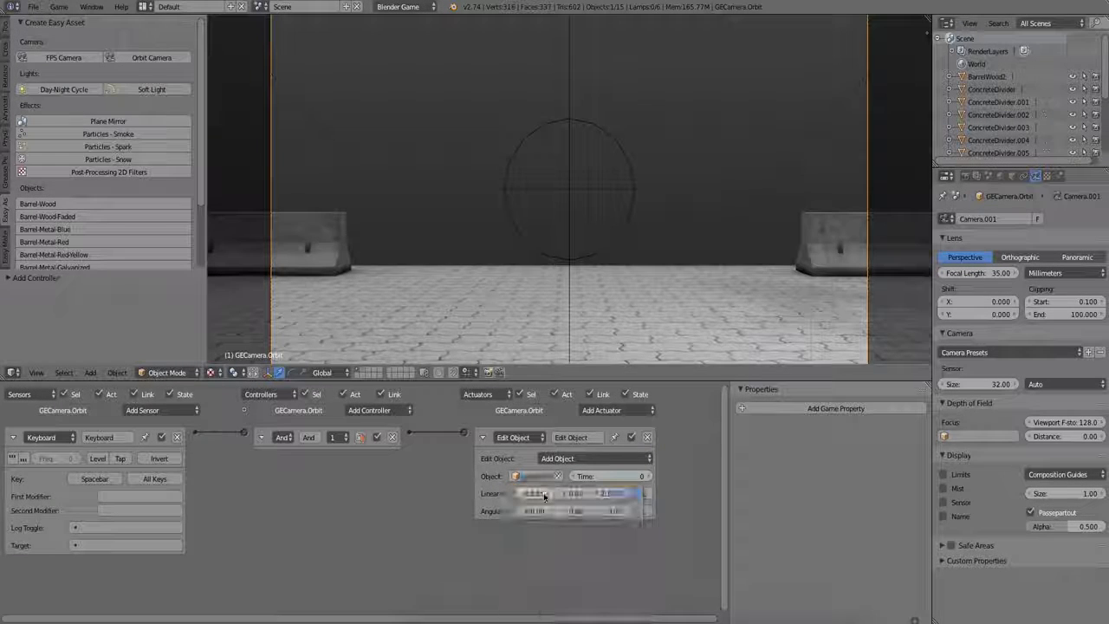
pyautogui.click(596, 476)
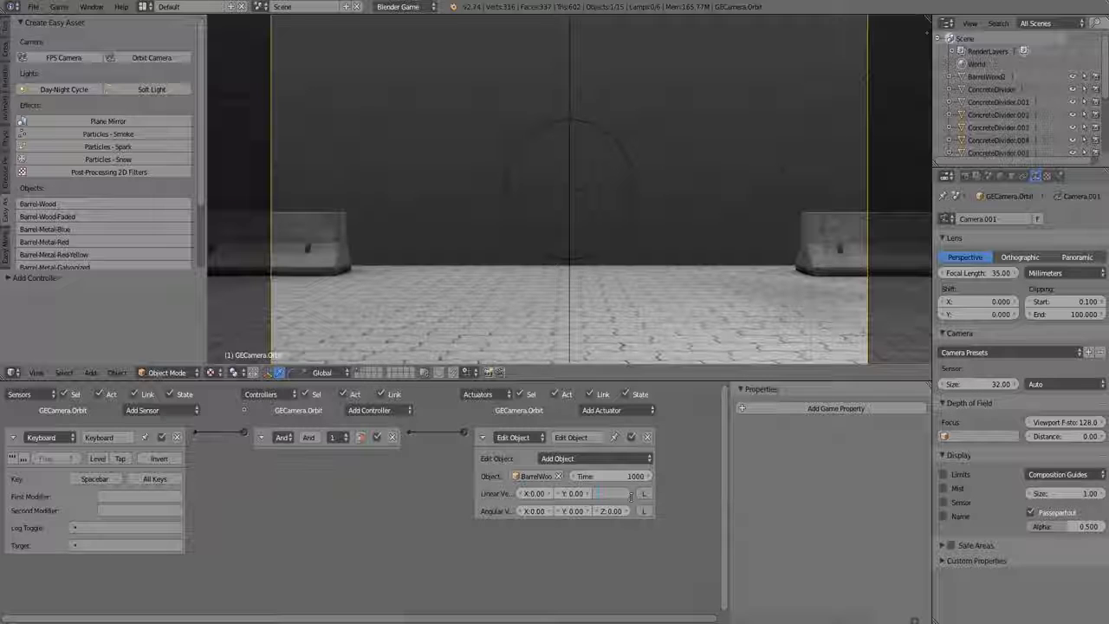
pyautogui.write('10')
pyautogui.press('Return')
pyautogui.click(609, 494)
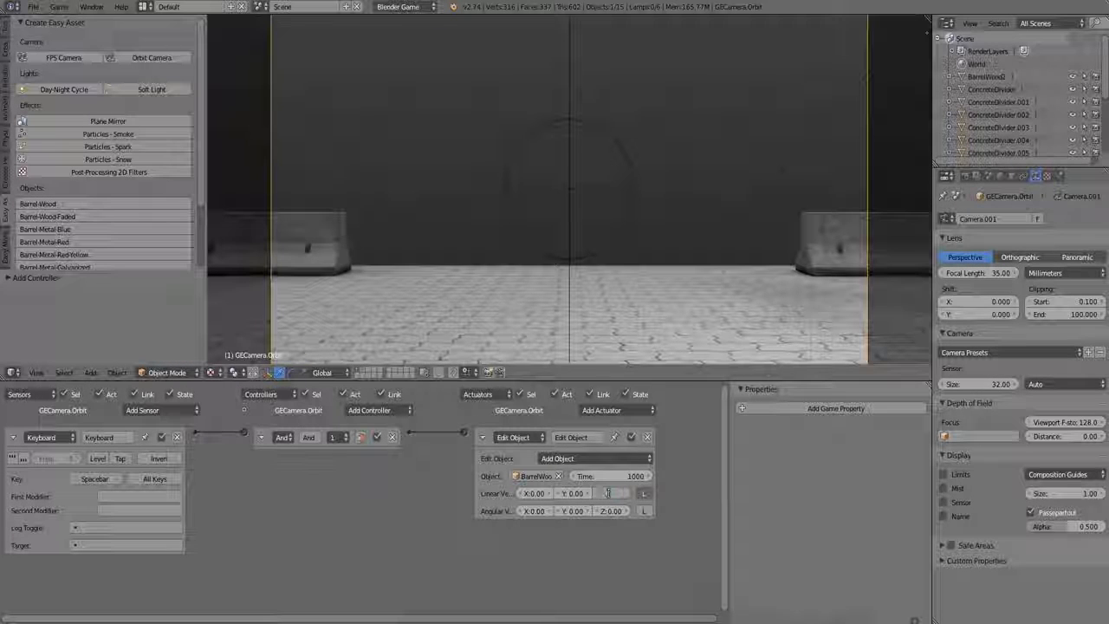
pyautogui.write('-50')
pyautogui.press('Return')
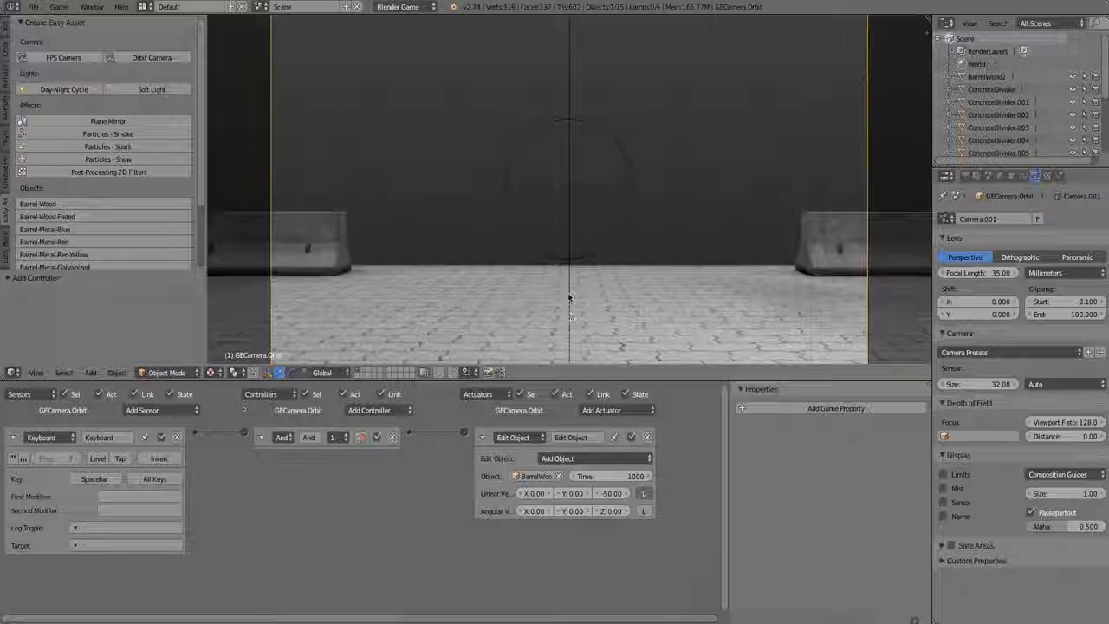
# Run the game and shoot several barrels with Spacebar to test the camera's spawning logic
pyautogui.press('p')
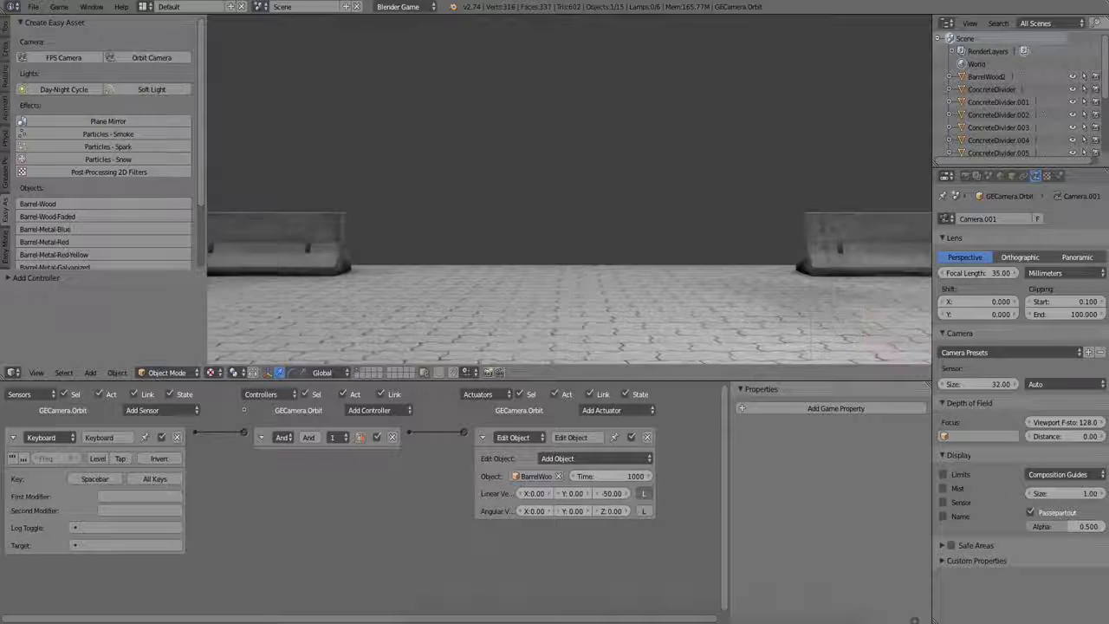
pyautogui.press('space')
pyautogui.press('space')
pyautogui.press('space')
pyautogui.press('space')
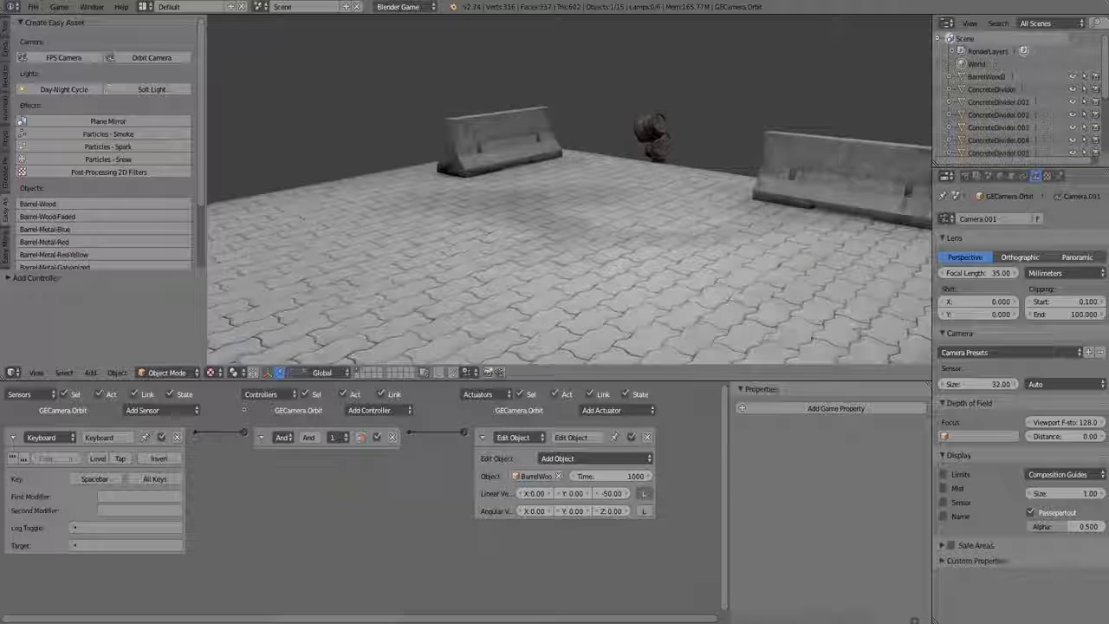
pyautogui.press('Escape')
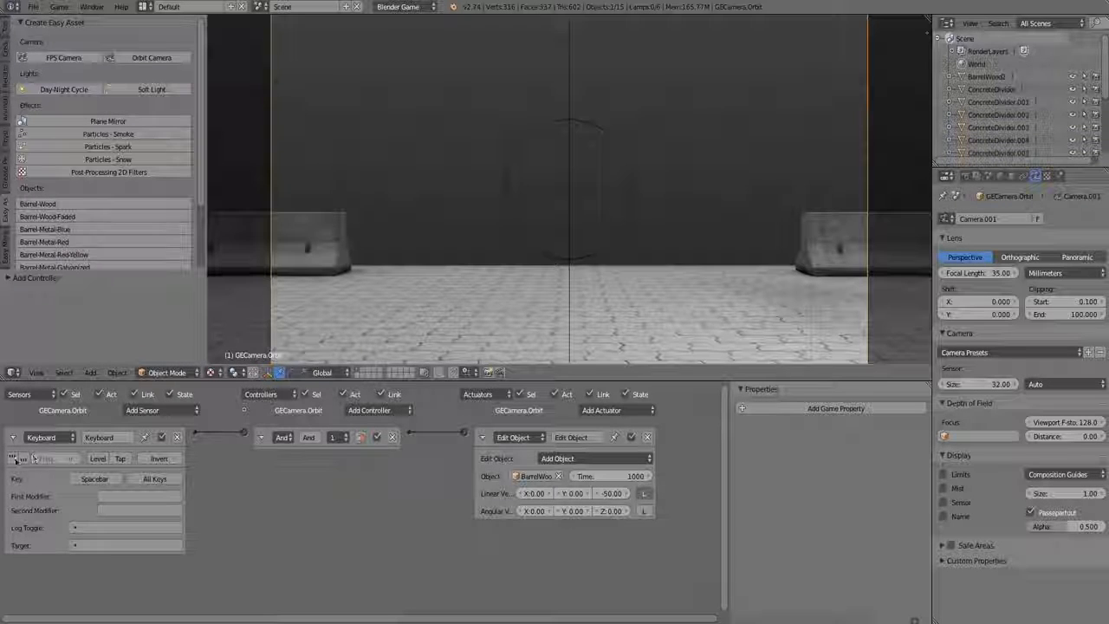
# Enable pulse triggering on the camera's Keyboard sensor with a frequency of 10
pyautogui.click(61, 460)
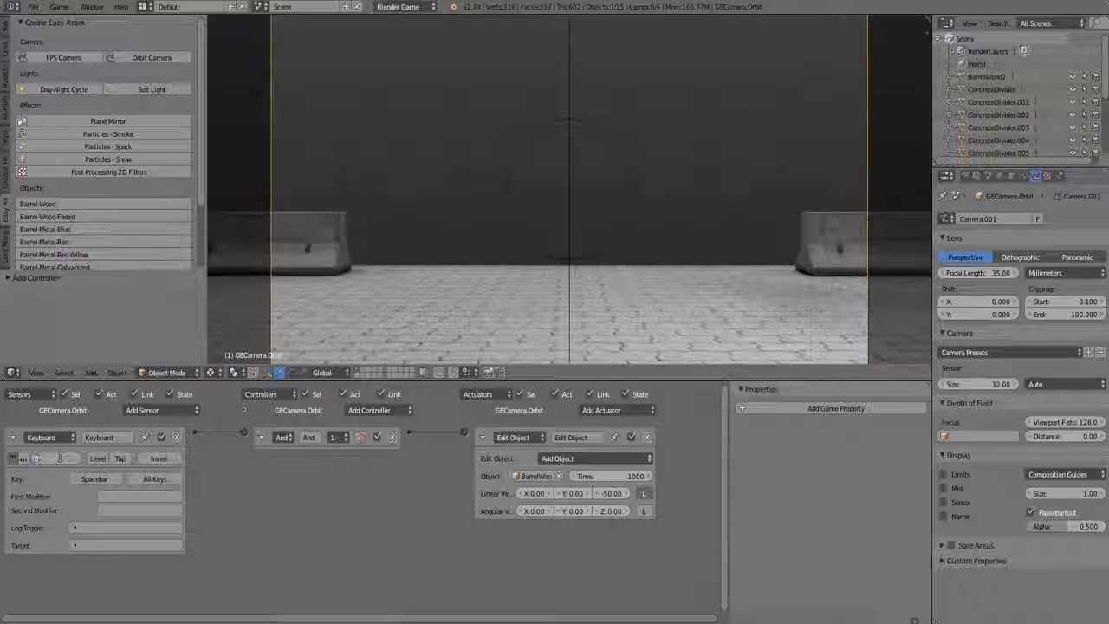
pyautogui.write('10')
pyautogui.press('Return')
# Run the game and test the repeated barrel shooting while Spacebar is held
pyautogui.press('p')
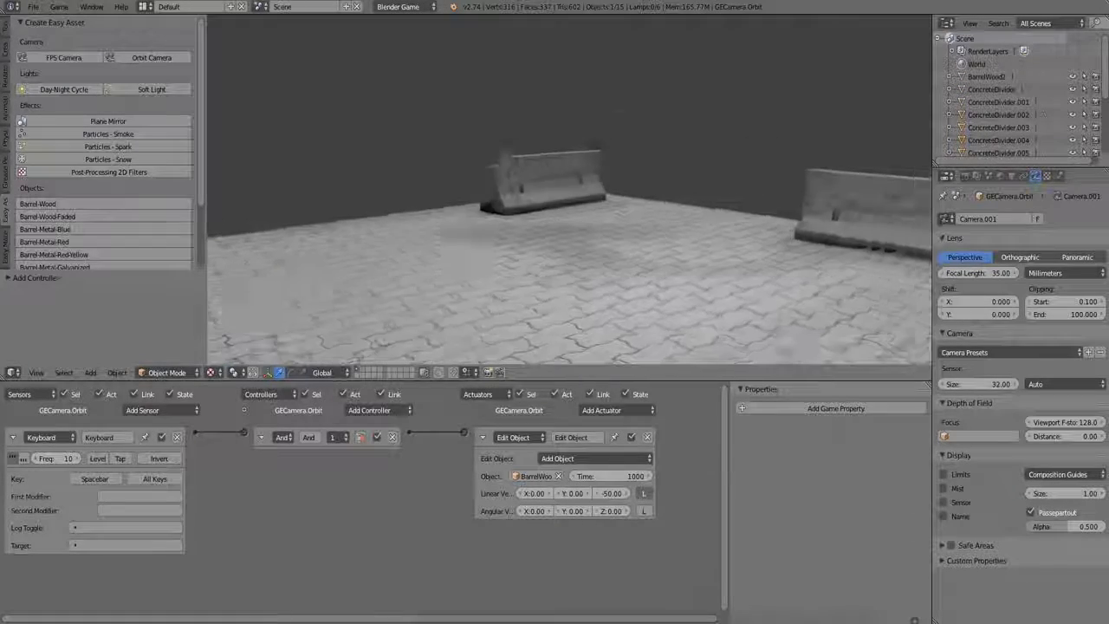
pyautogui.press('space')
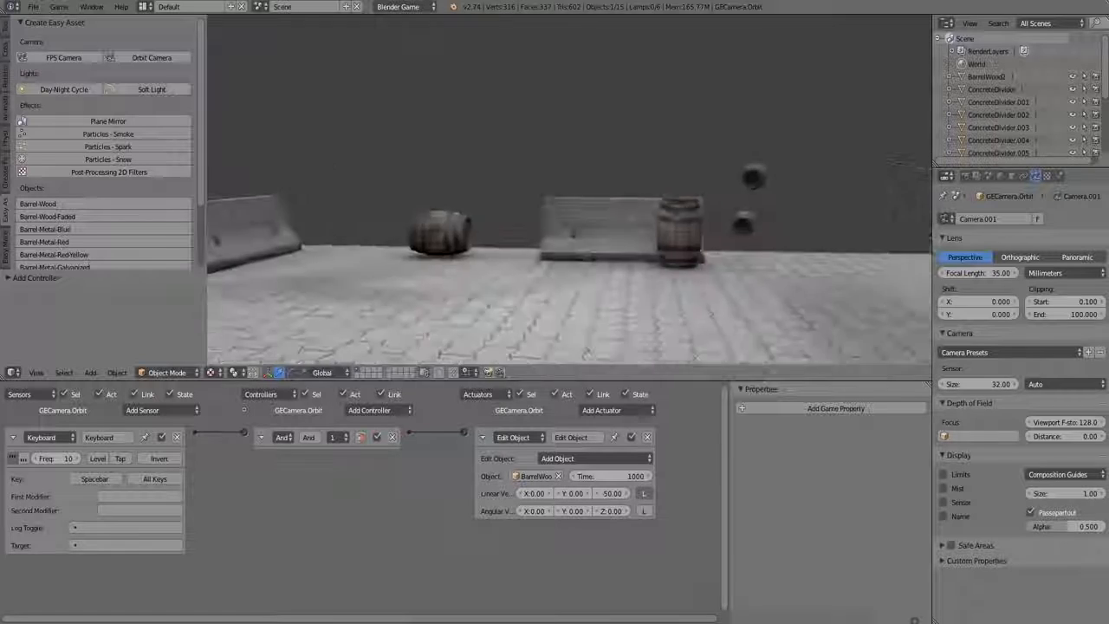
pyautogui.press('space')
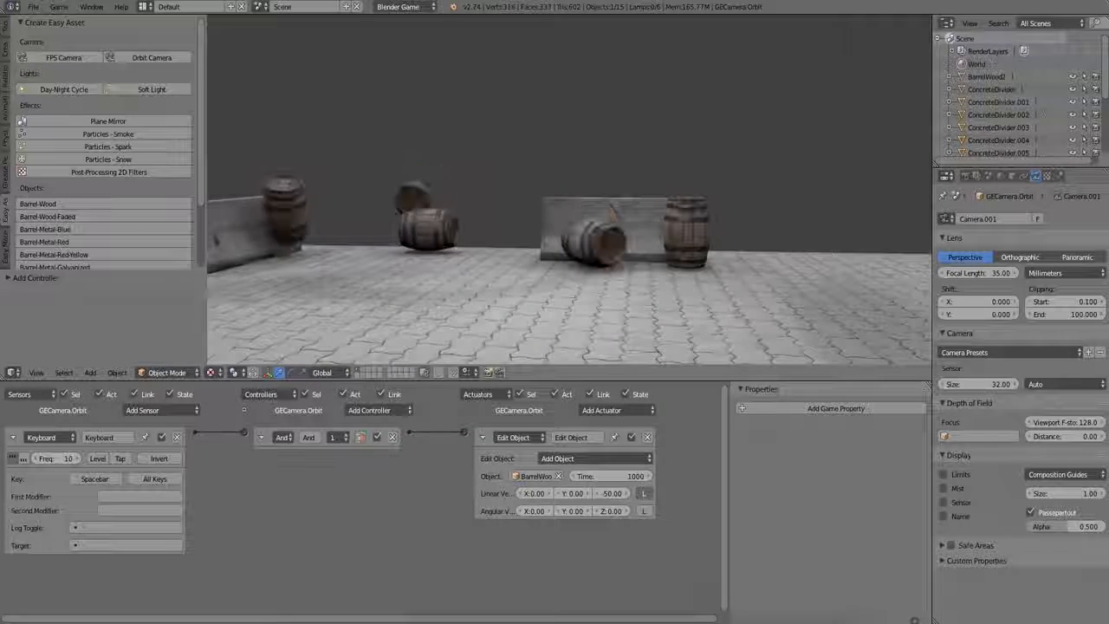
pyautogui.press('Escape')
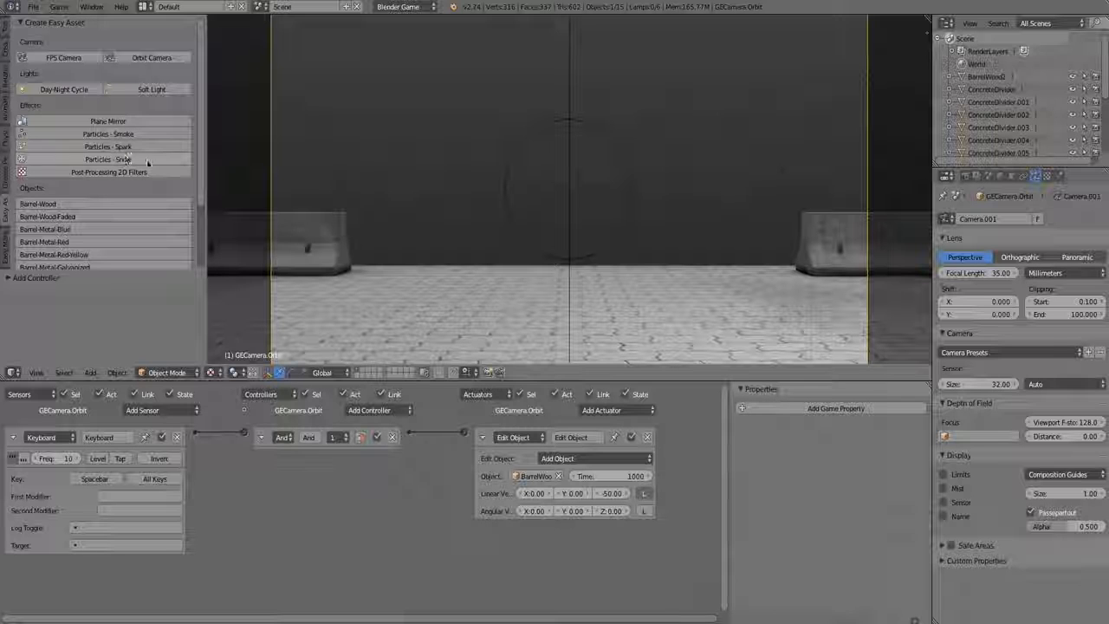
# Isolate the barrel on layer 2 and add the Particles - Smoke effect there
pyautogui.hotkey('shift', '2')
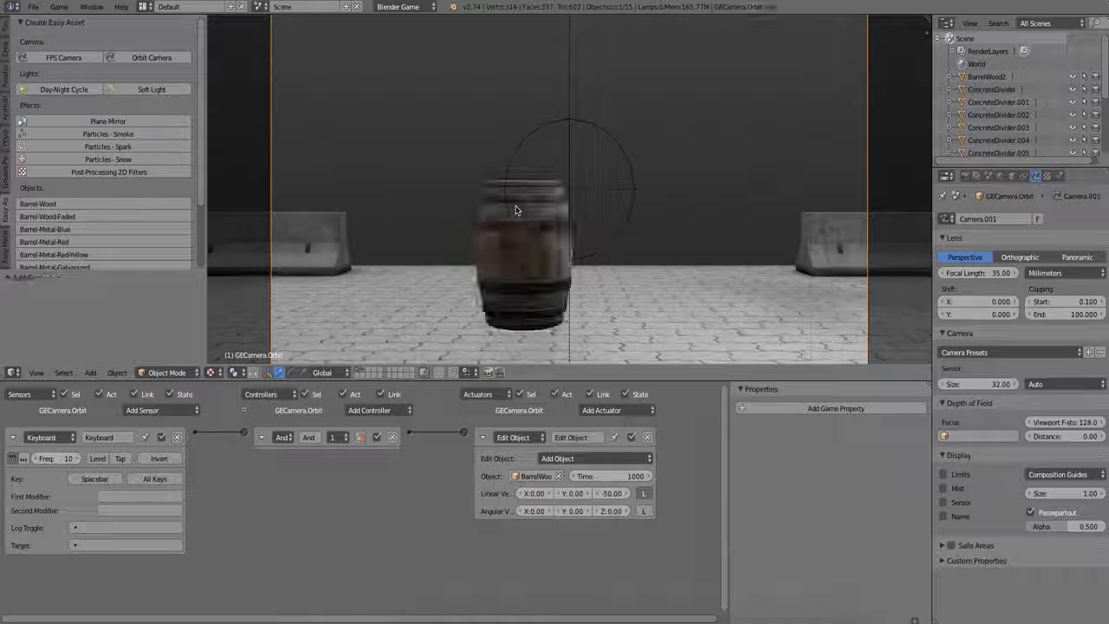
pyautogui.rightClick(488, 240)
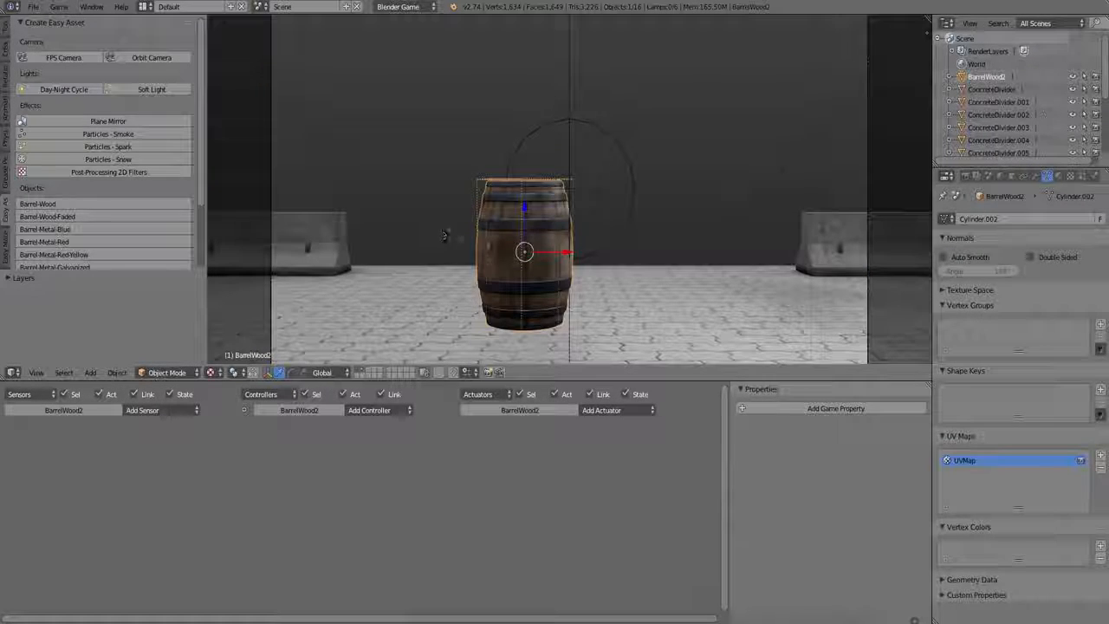
pyautogui.press('2')
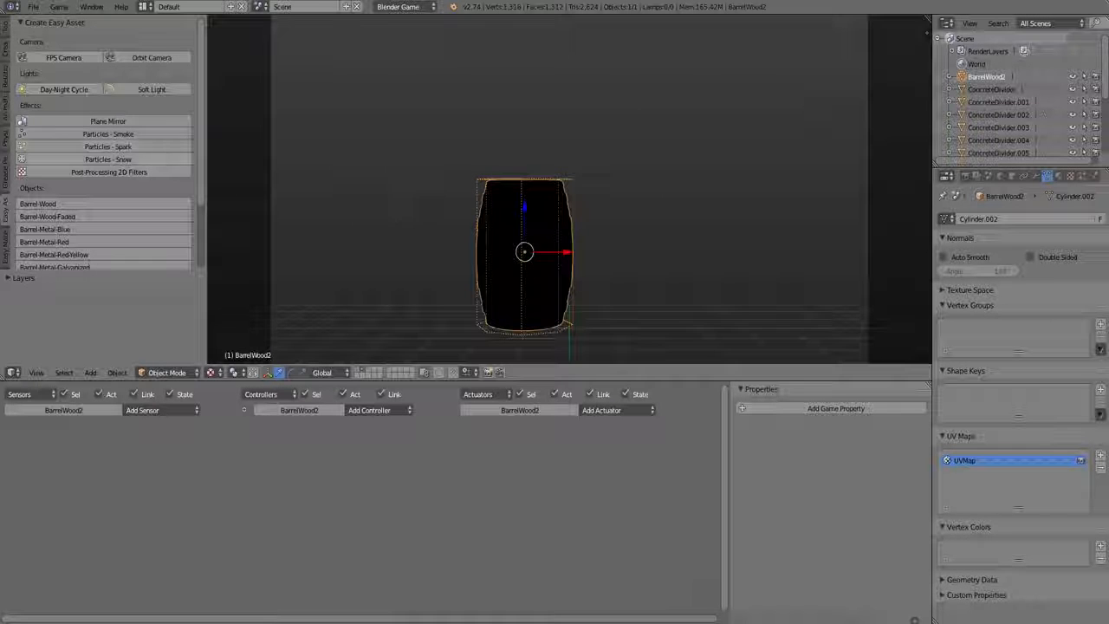
pyautogui.click(134, 135)
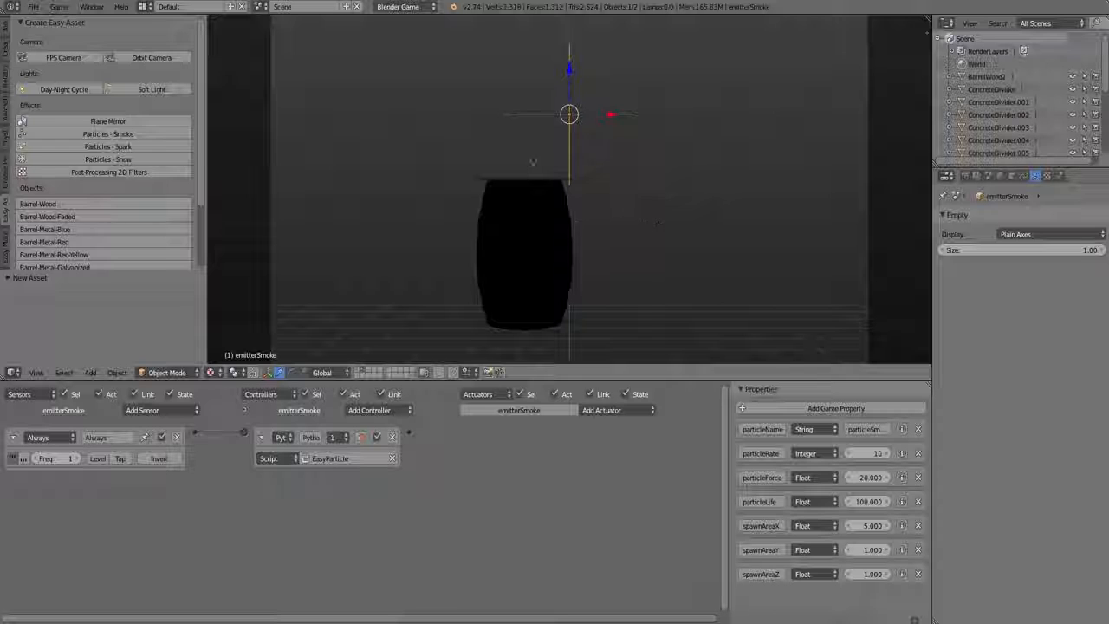
# Run the game to check the smoke emitter, and view the selected barrel together with the layer 1 scene
pyautogui.press('p')
pyautogui.press('Escape')
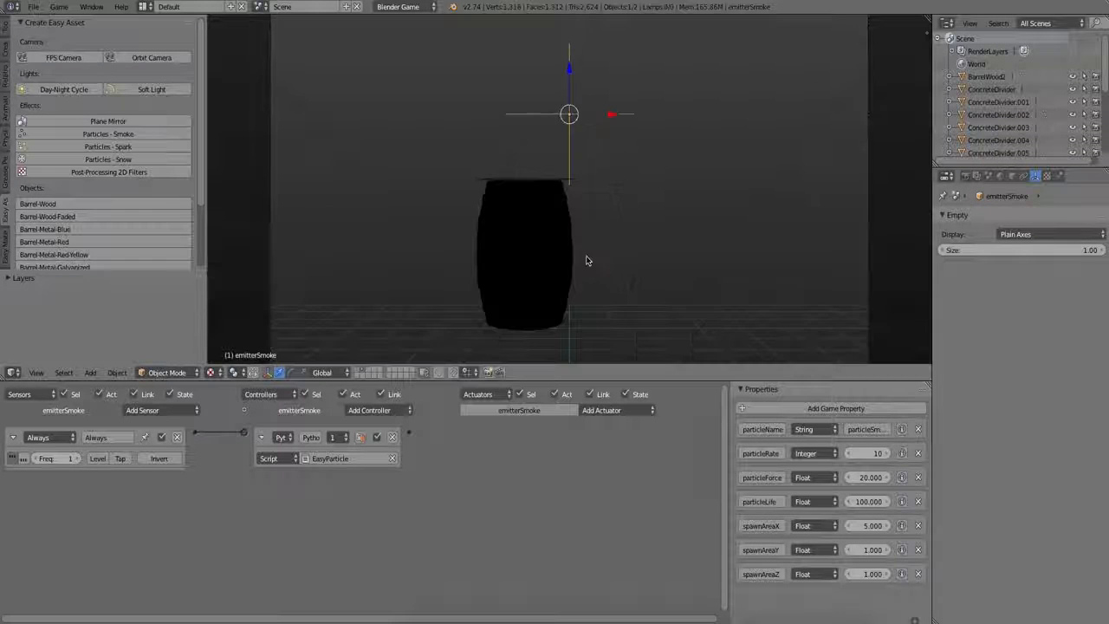
pyautogui.rightClick(526, 264)
pyautogui.hotkey('shift', '1')
pyautogui.press('p')
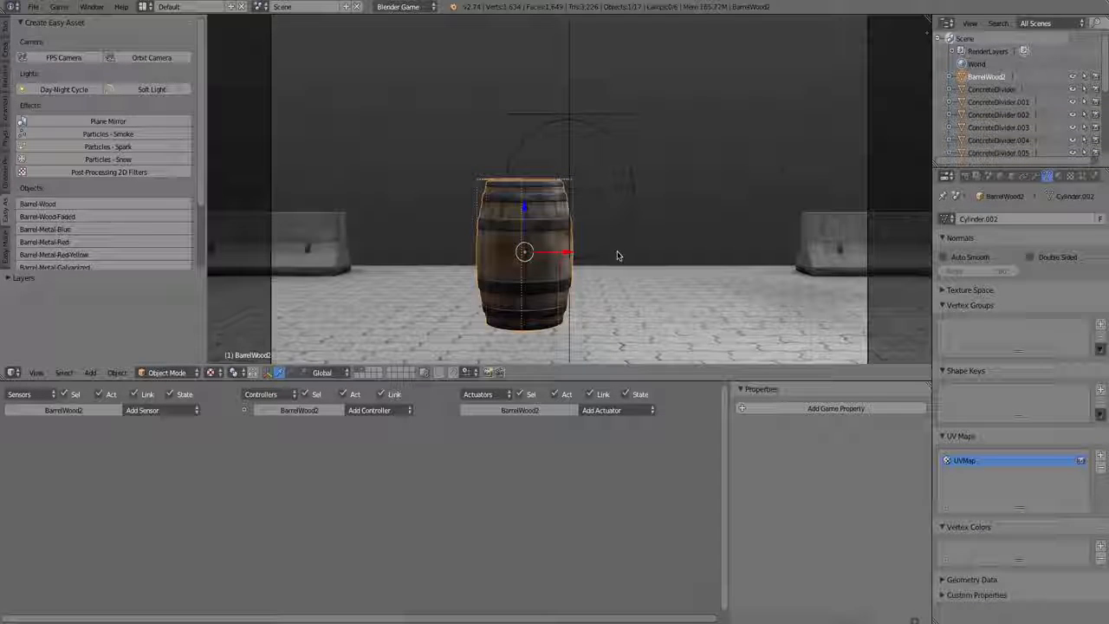
# Hide layer 1, add a Collision sensor and an Edit Object actuator to the barrel, and link them through an And controller
pyautogui.hotkey('shift', '1')
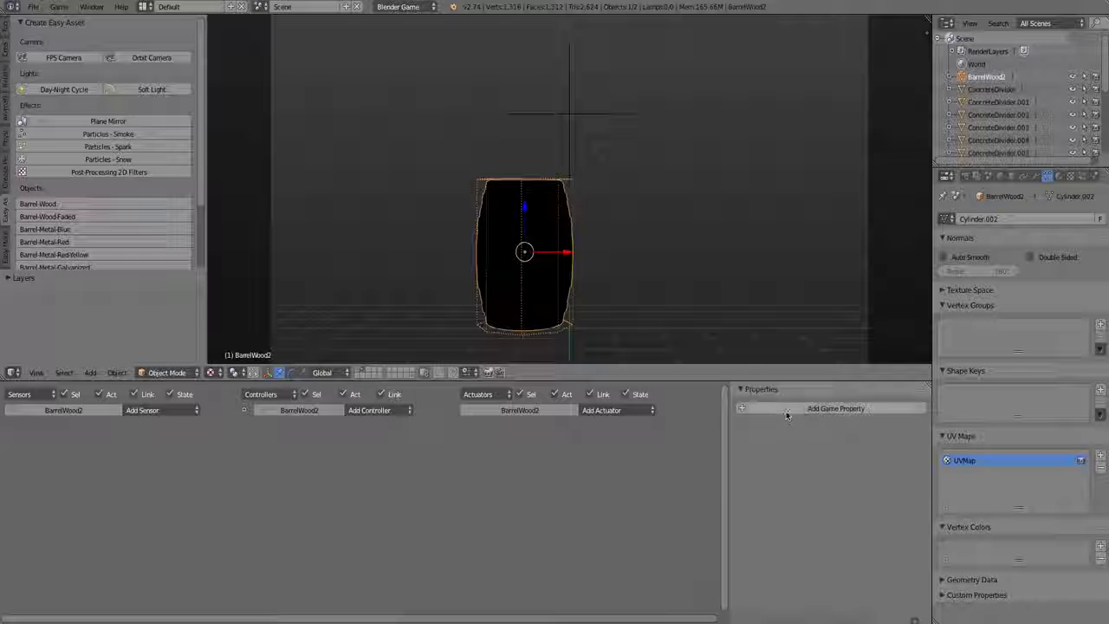
pyautogui.click(145, 410)
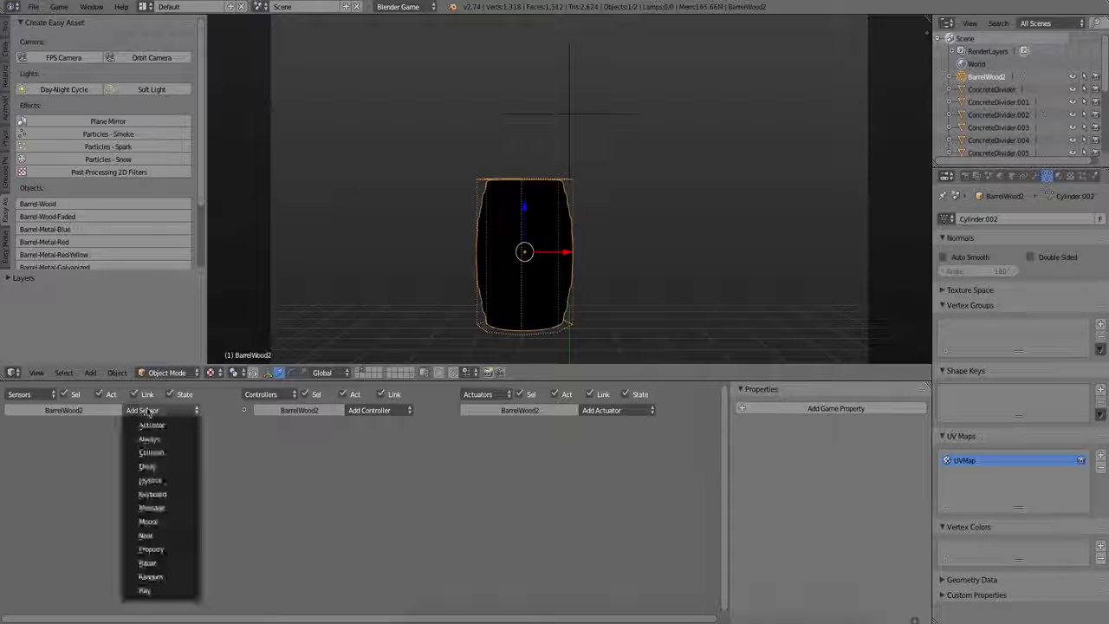
pyautogui.click(161, 450)
pyautogui.click(592, 416)
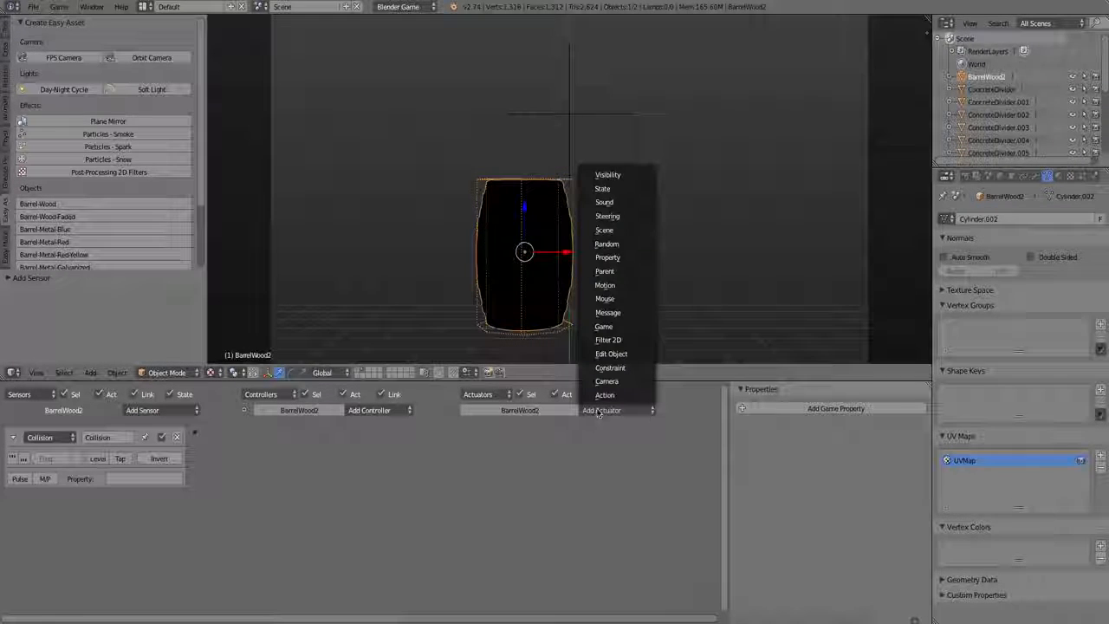
pyautogui.click(614, 365)
pyautogui.moveTo(190, 436); pyautogui.dragTo(466, 435)
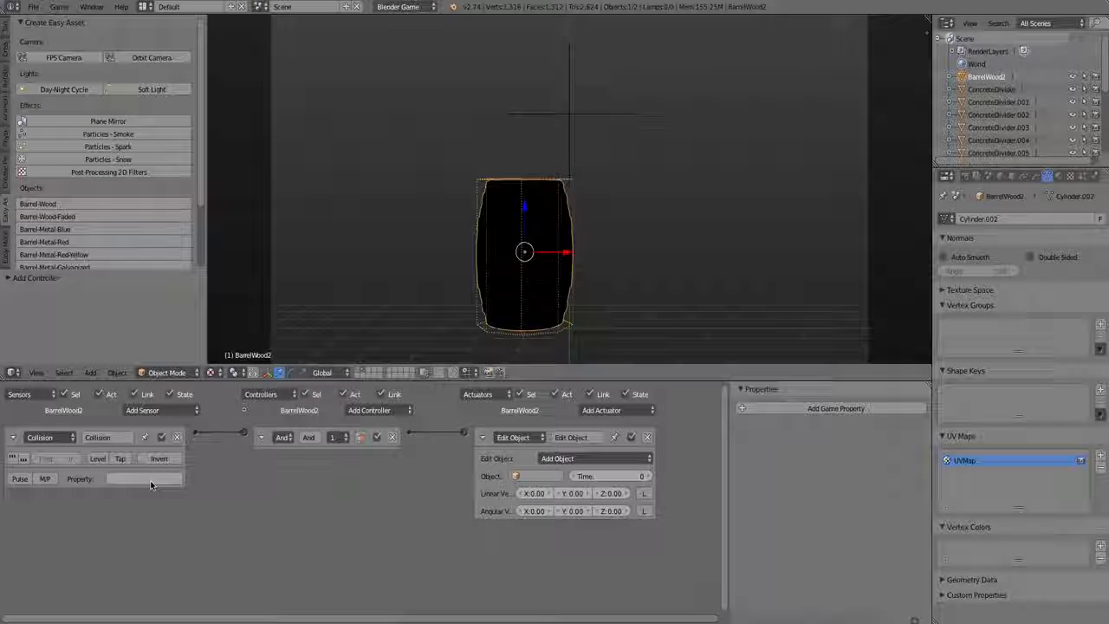
# Set the barrel's Edit Object actuator to add the emitterSmoke object with a time of 10
pyautogui.click(549, 475)
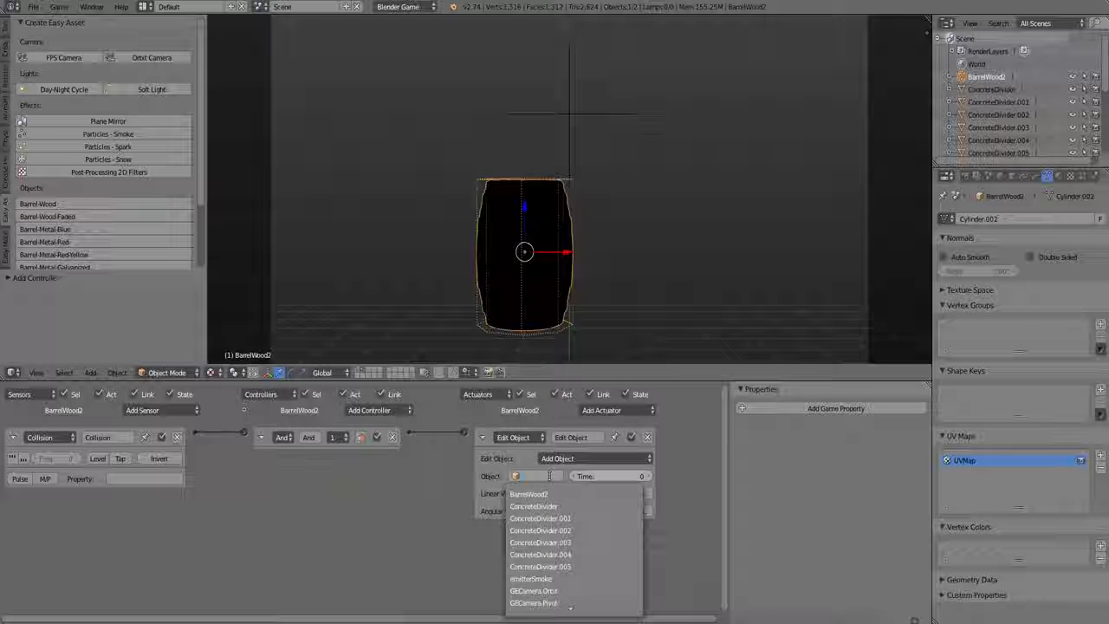
pyautogui.click(546, 495)
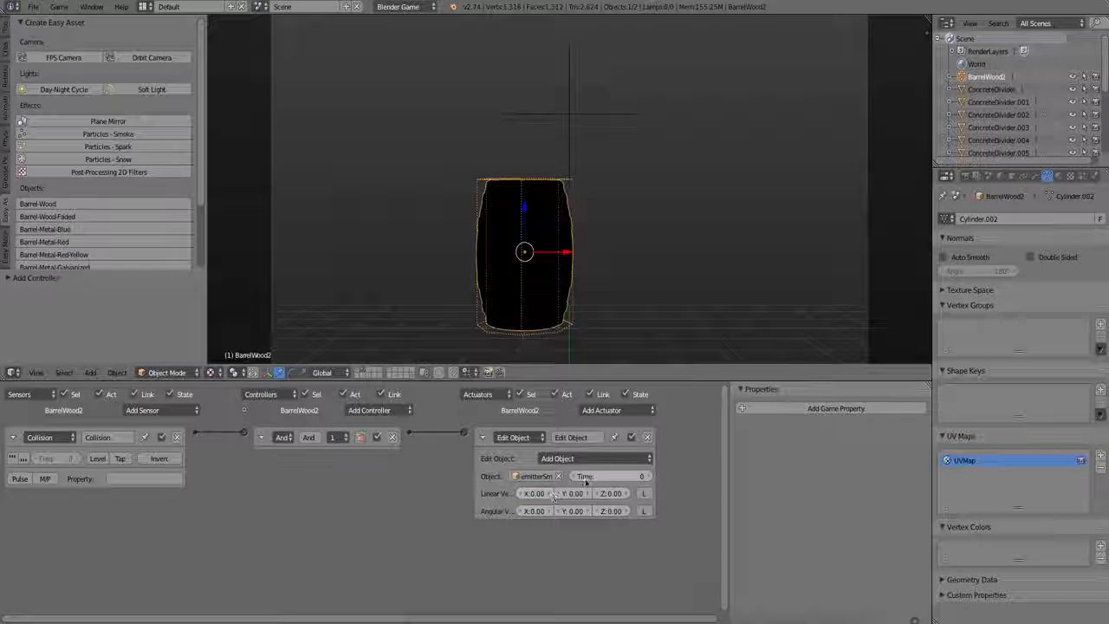
pyautogui.click(587, 477)
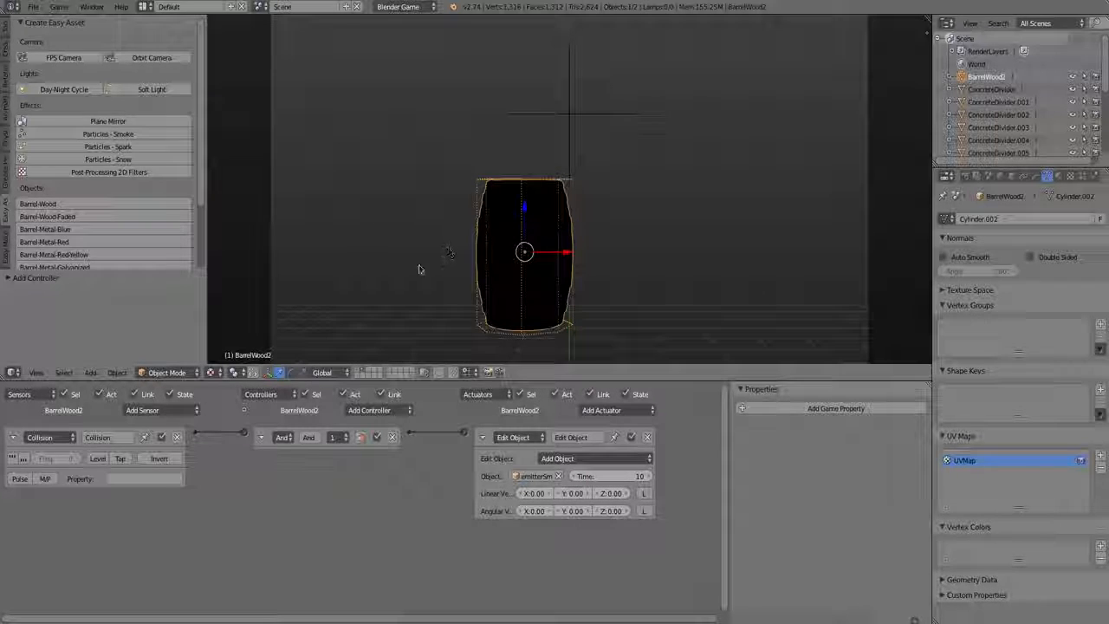
# Show the ground scene and run the game, shooting barrels around the area to test the smoke on collisions
pyautogui.press('p')
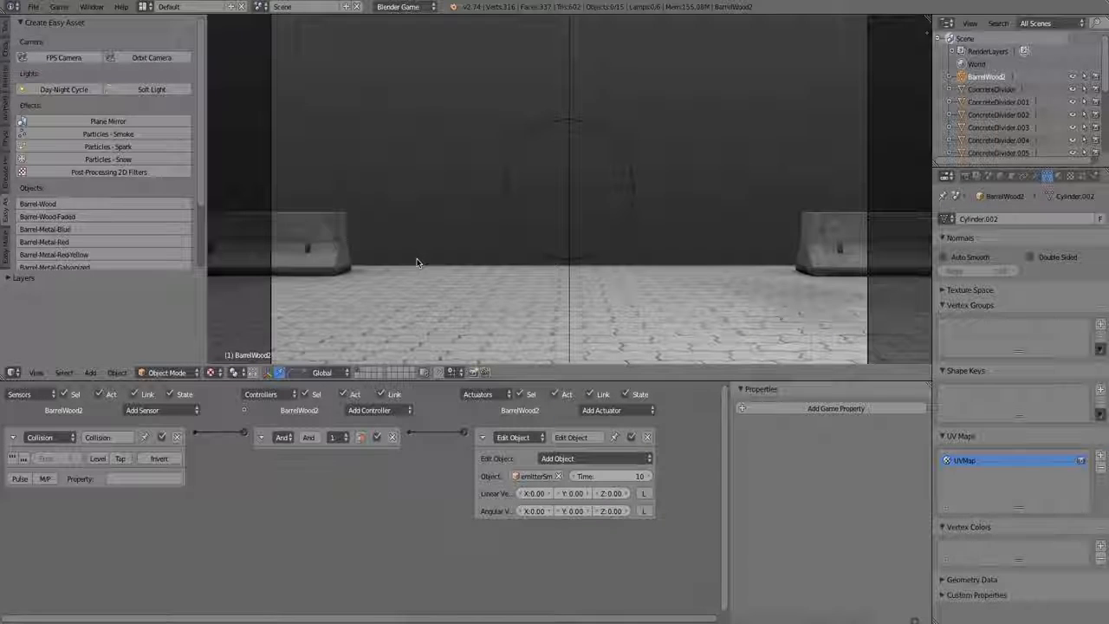
pyautogui.press('Escape')
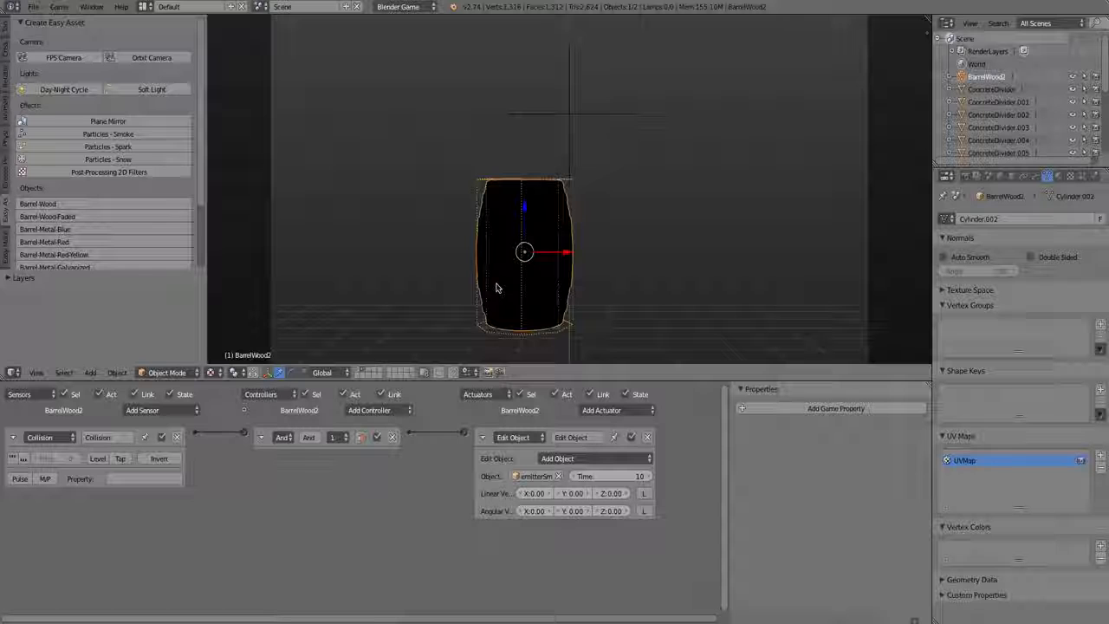
pyautogui.press('p')
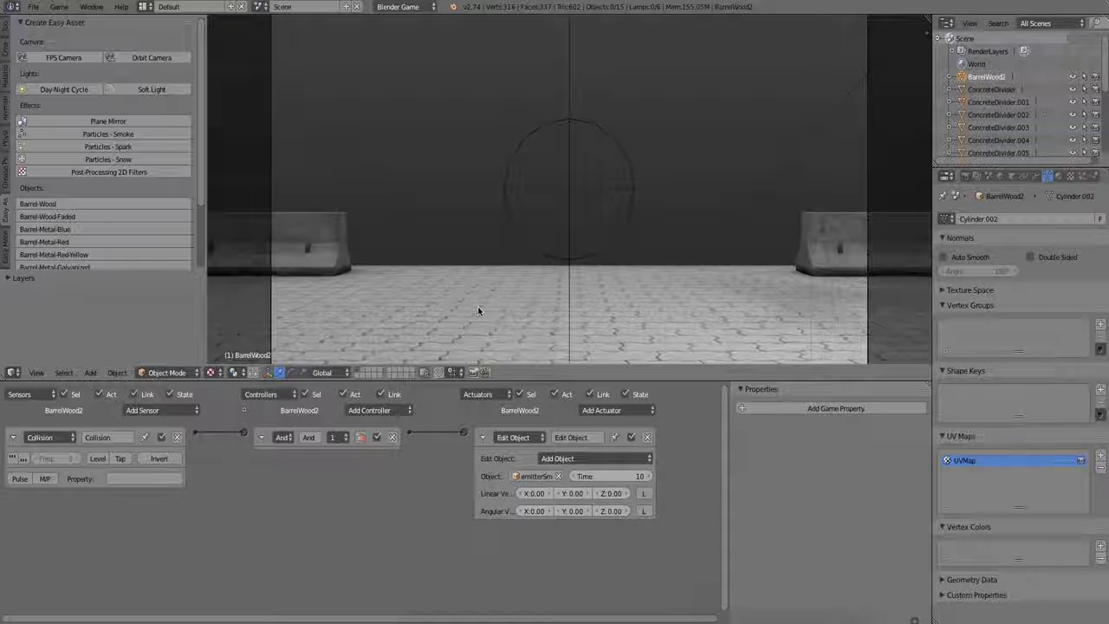
pyautogui.press('p')
pyautogui.click(569, 189)
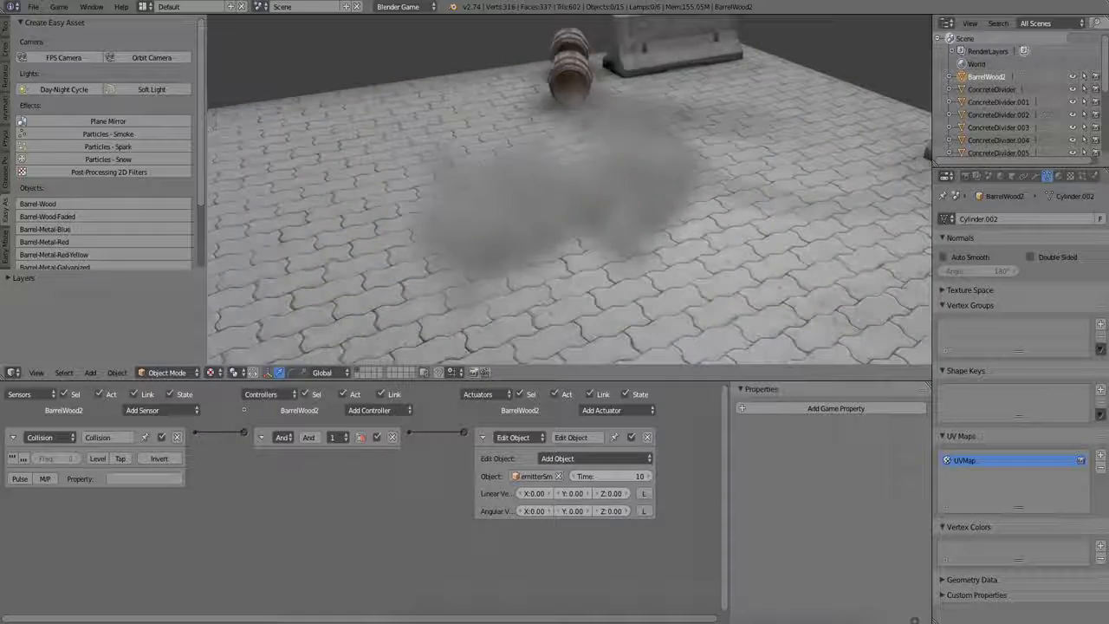
pyautogui.click(569, 188)
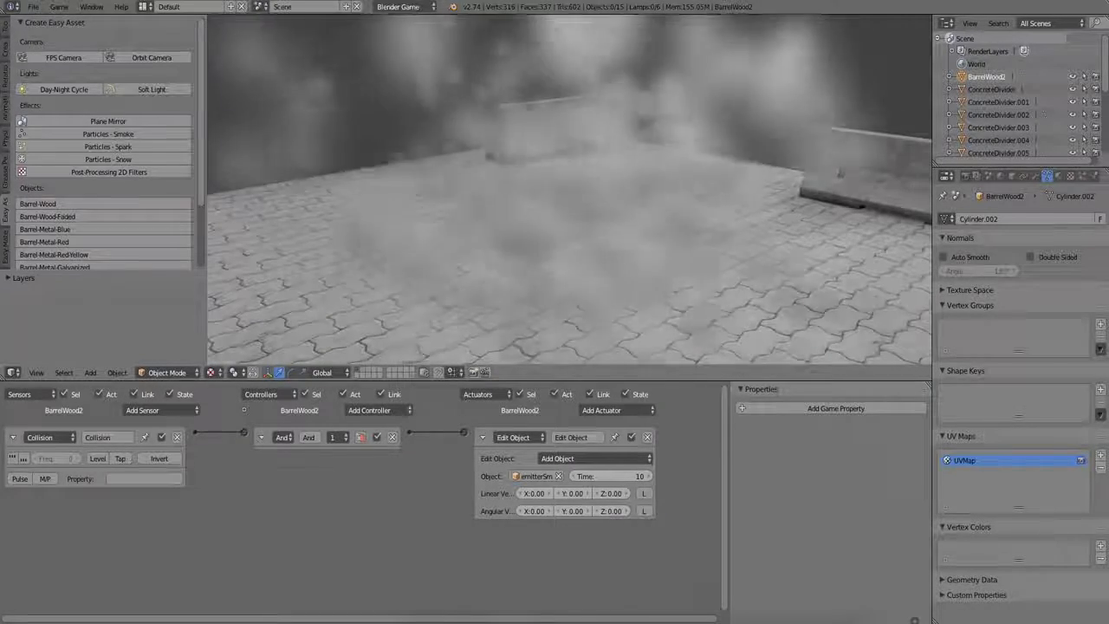
pyautogui.click(569, 189)
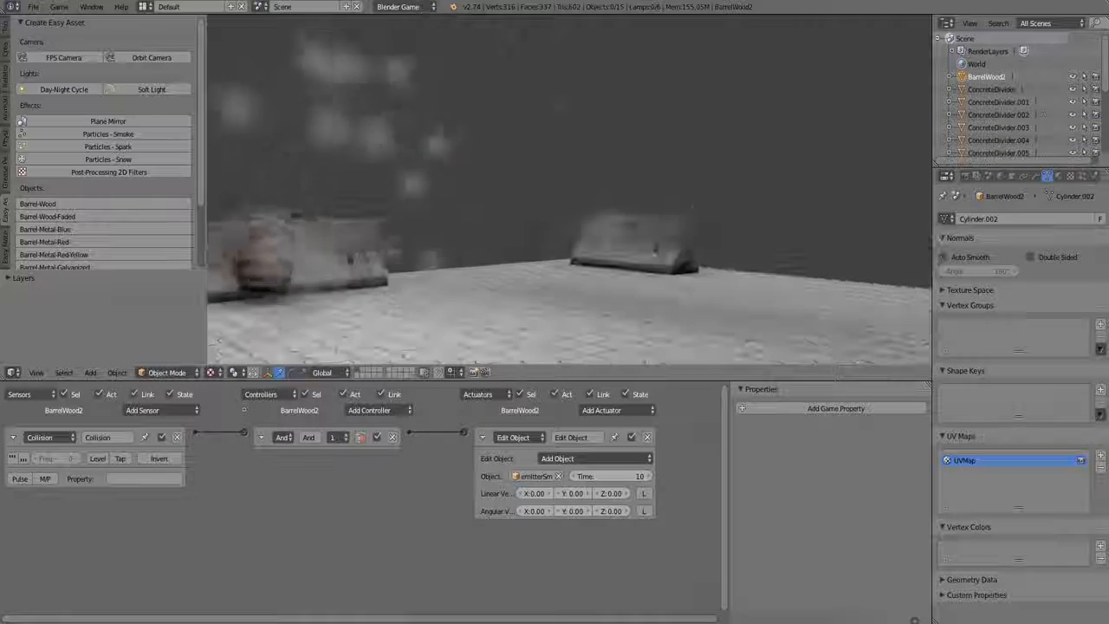
pyautogui.click(569, 189)
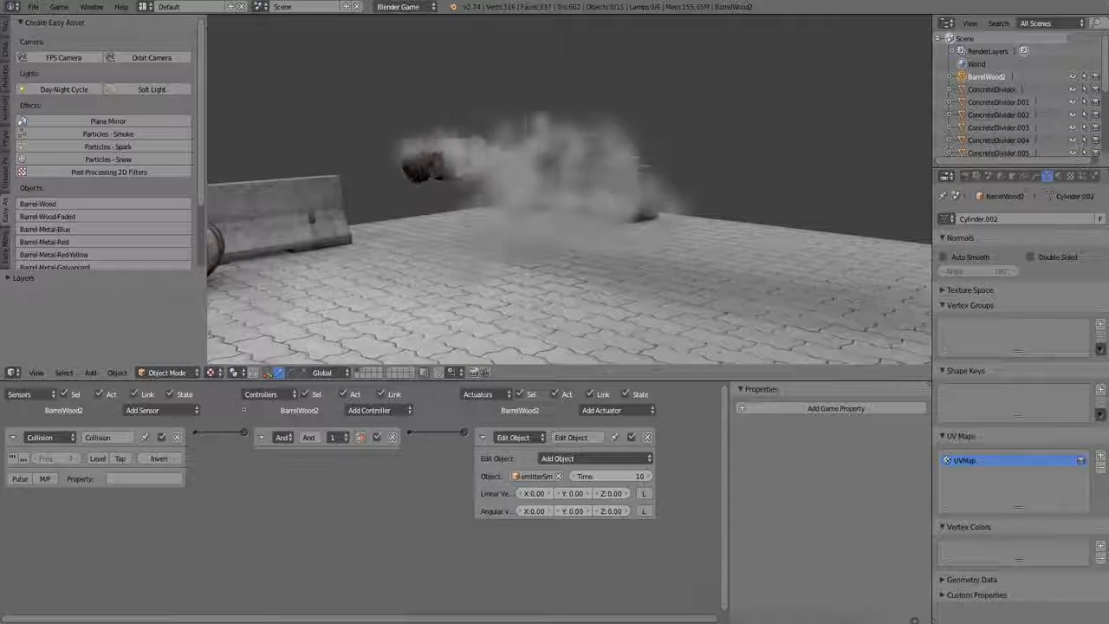
pyautogui.press('Escape')
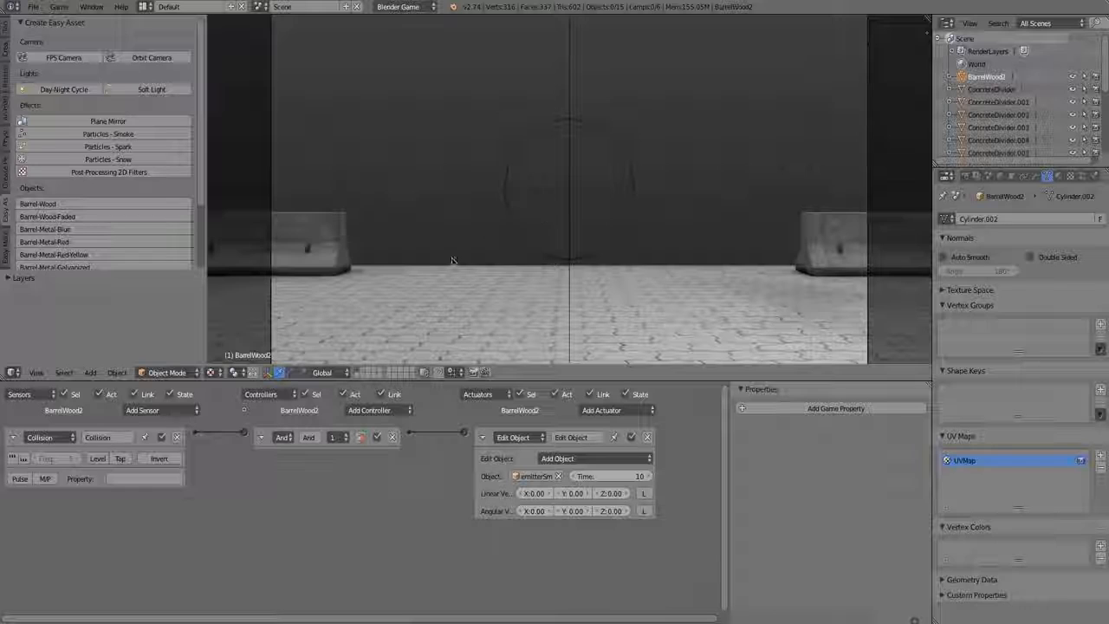
# On the smoke emitter, set particleRate to 5, particleForce to 1 and spawnAreaX to 1, and test them in the game
pyautogui.rightClick(568, 118)
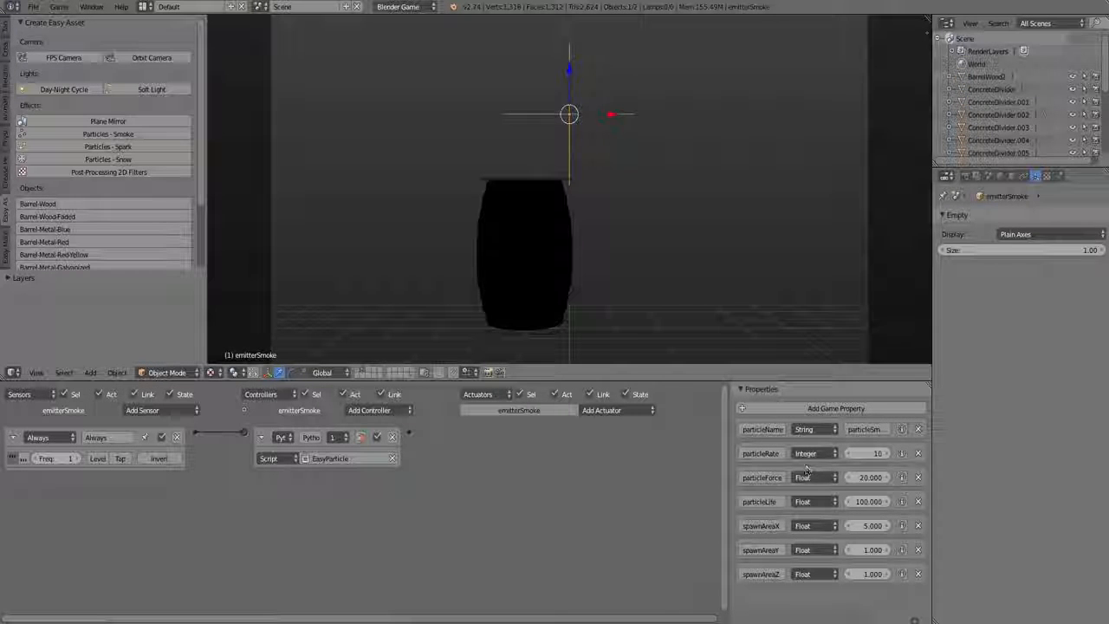
pyautogui.click(860, 457)
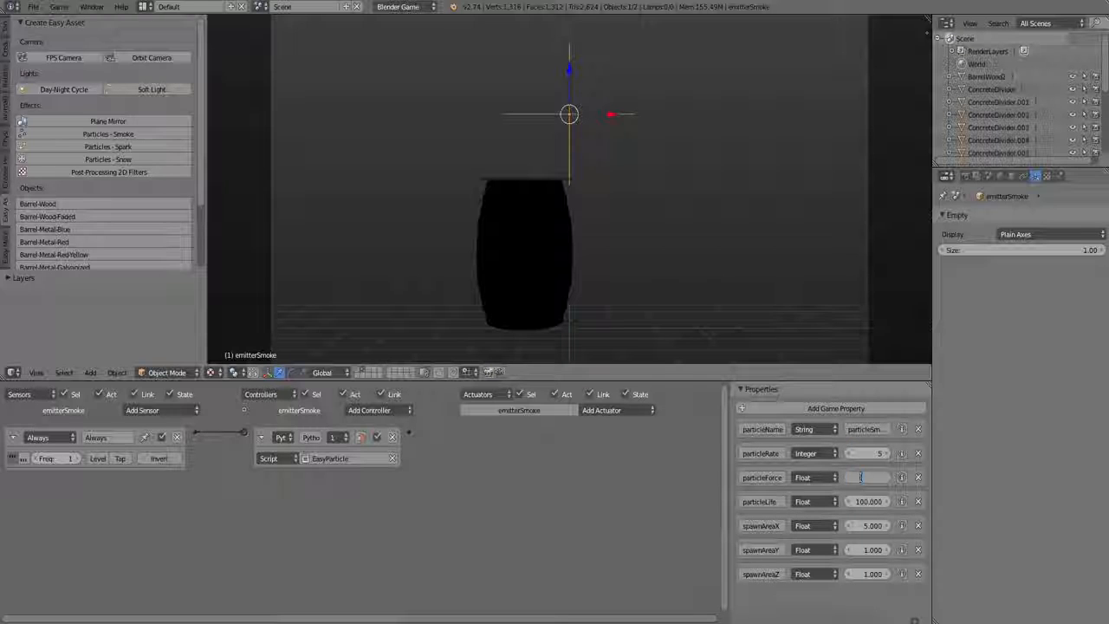
pyautogui.click(861, 528)
pyautogui.press('p')
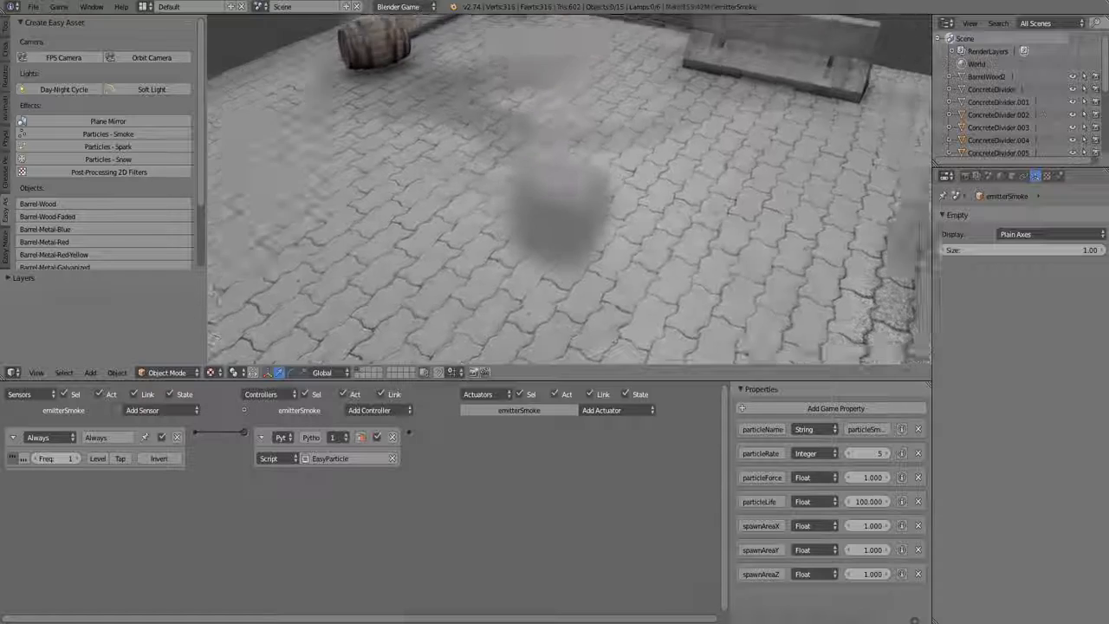
pyautogui.press('Escape')
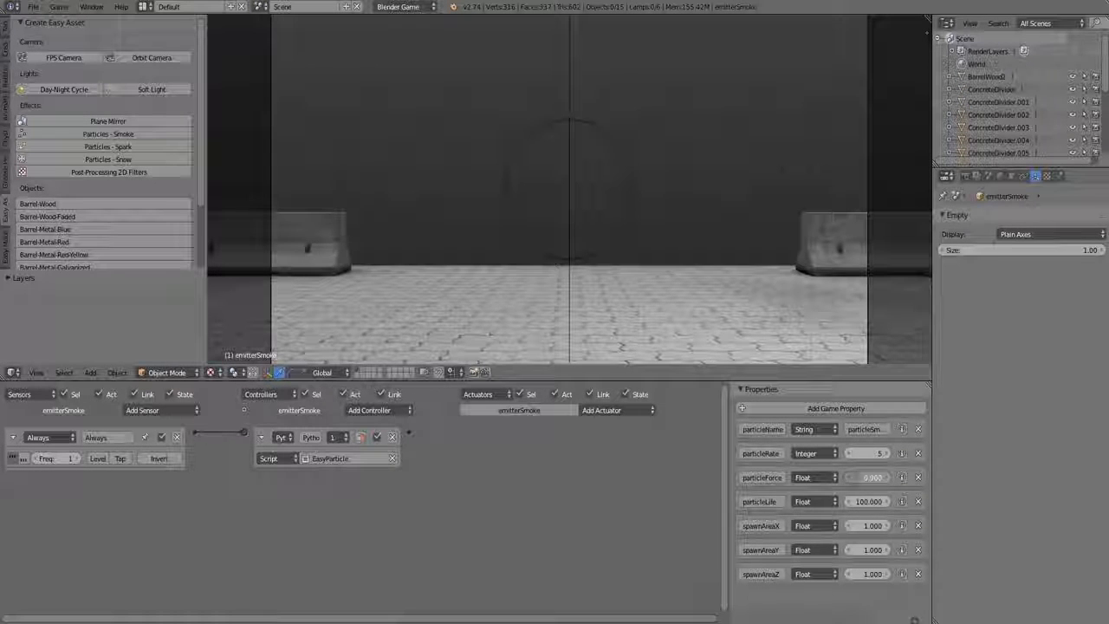
# Set the smoke emitter's particleForce to 5 and test it in the game
pyautogui.write('5')
pyautogui.press('Return')
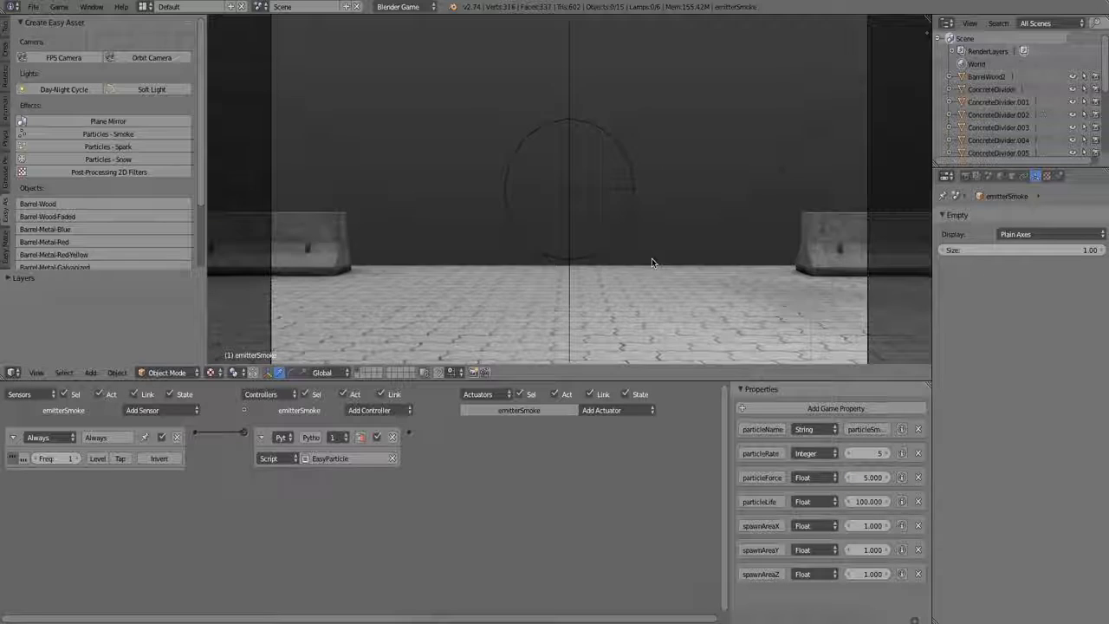
pyautogui.press('p')
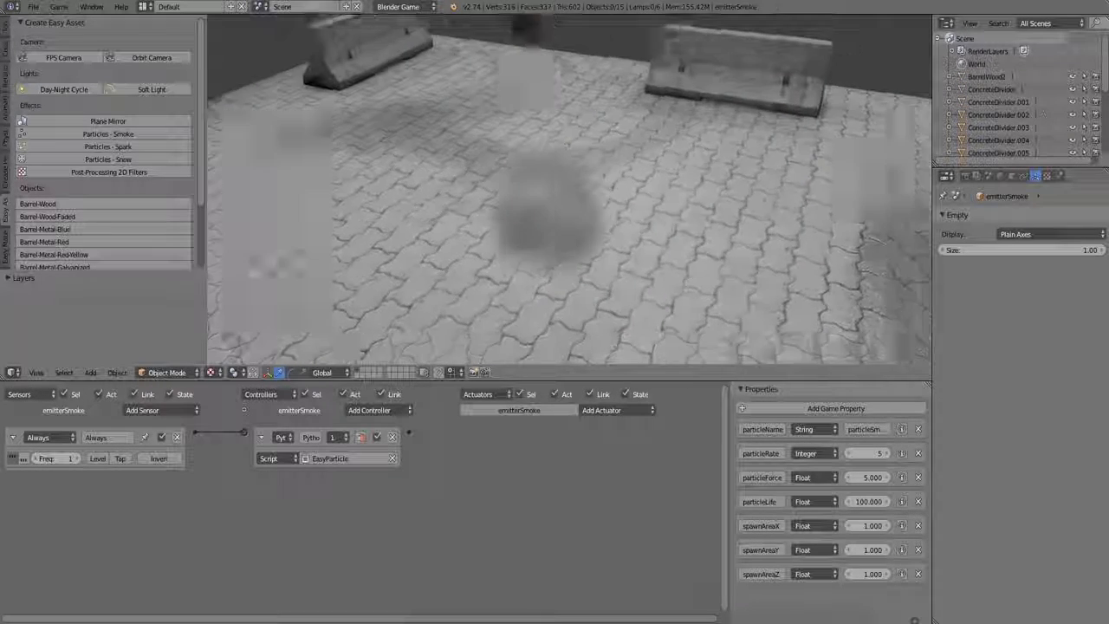
# Set the emitter's particleForce to 10, particleRate to 4 and spawnAreaX, Y and Z to 2, testing the smoke by shooting barrels in the game
pyautogui.press('Escape')
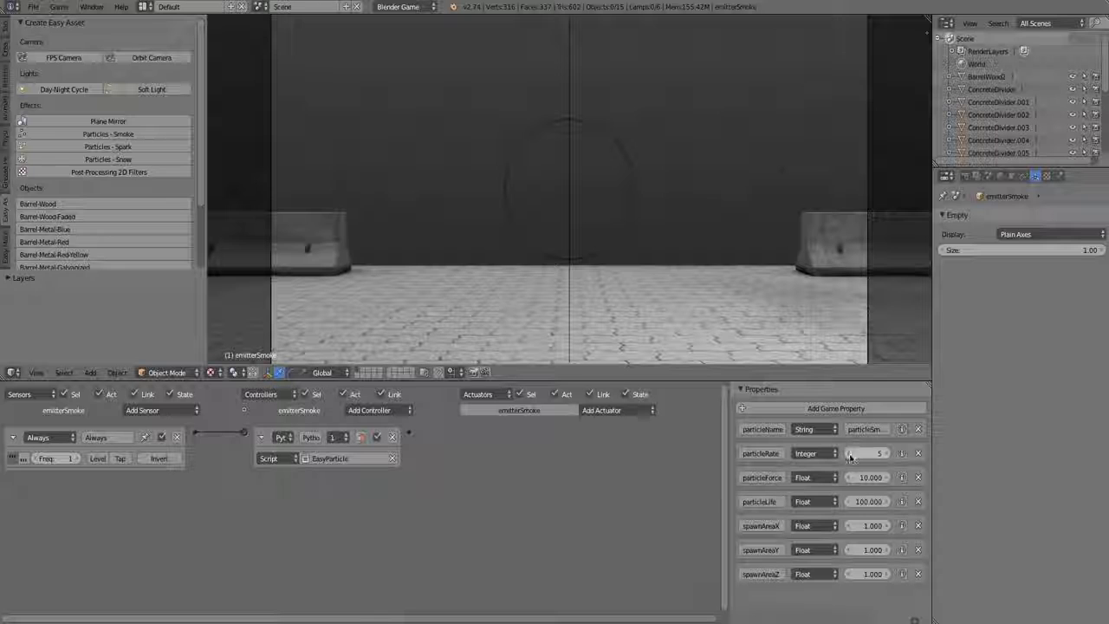
pyautogui.press('p')
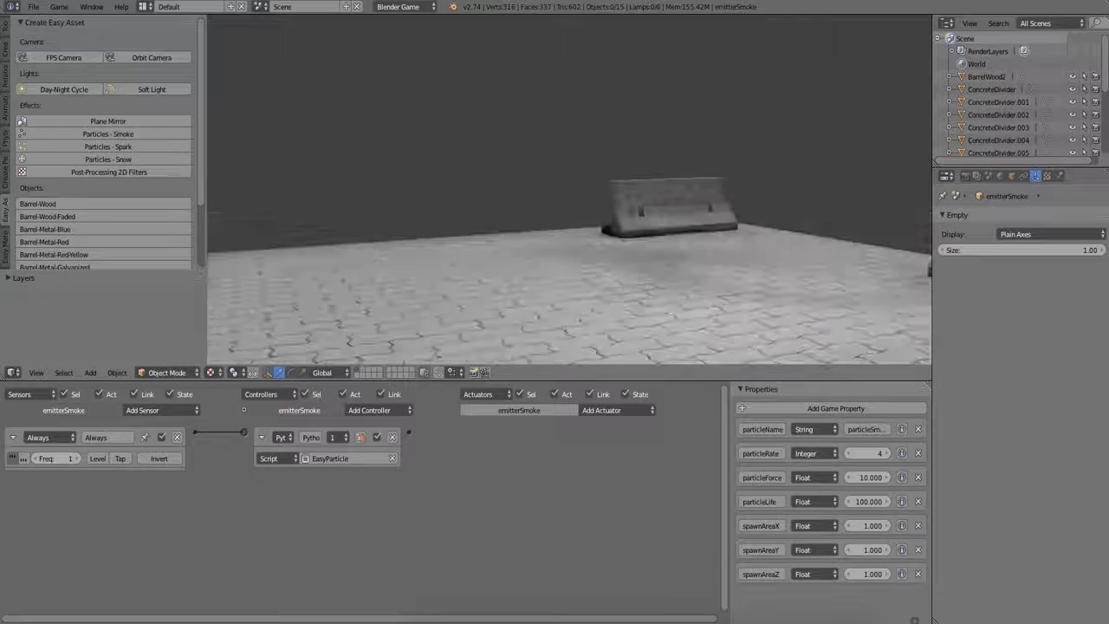
pyautogui.press('Escape')
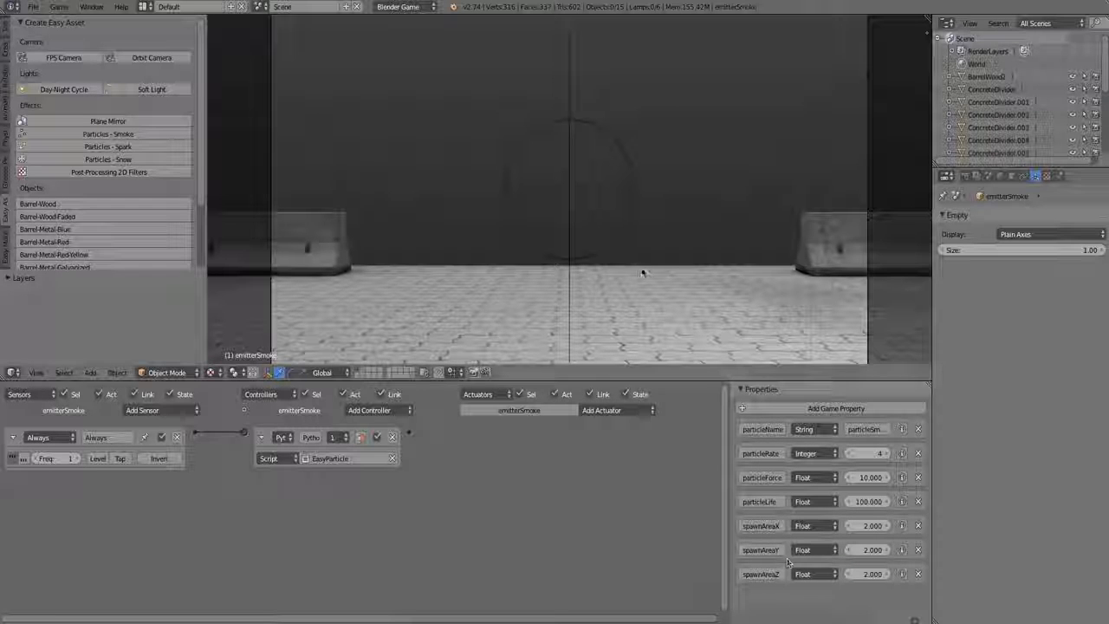
pyautogui.press('p')
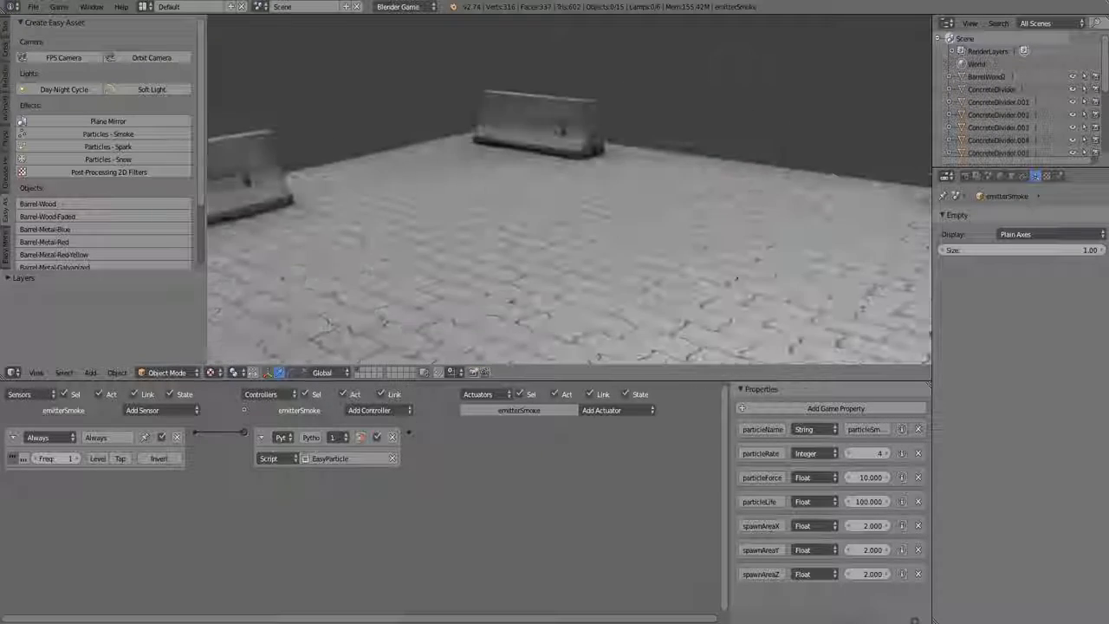
pyautogui.click(569, 189)
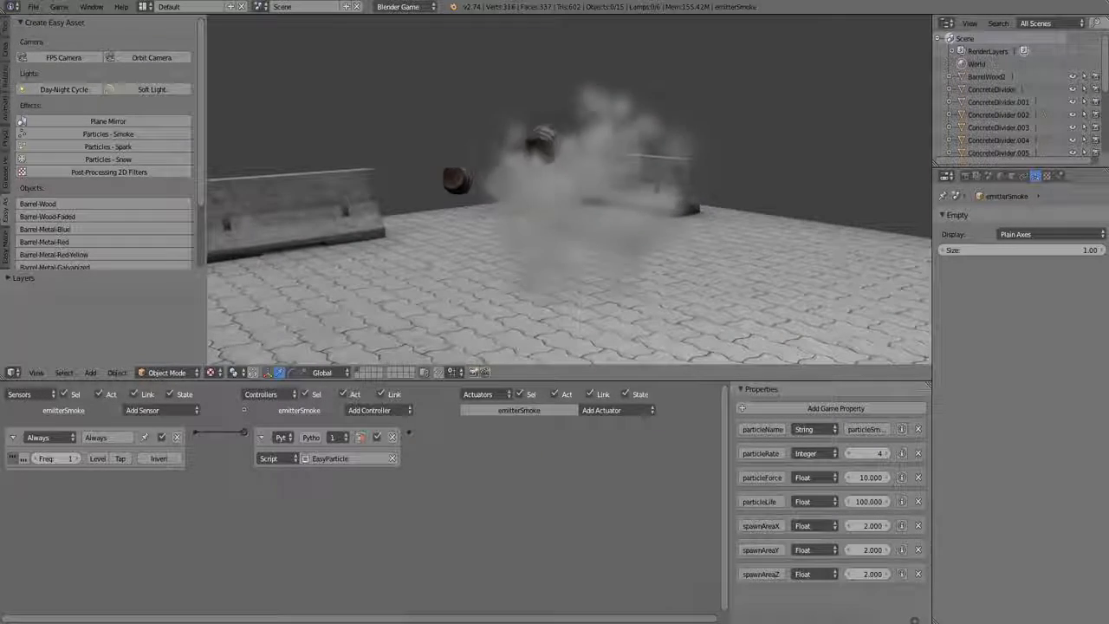
pyautogui.click(569, 188)
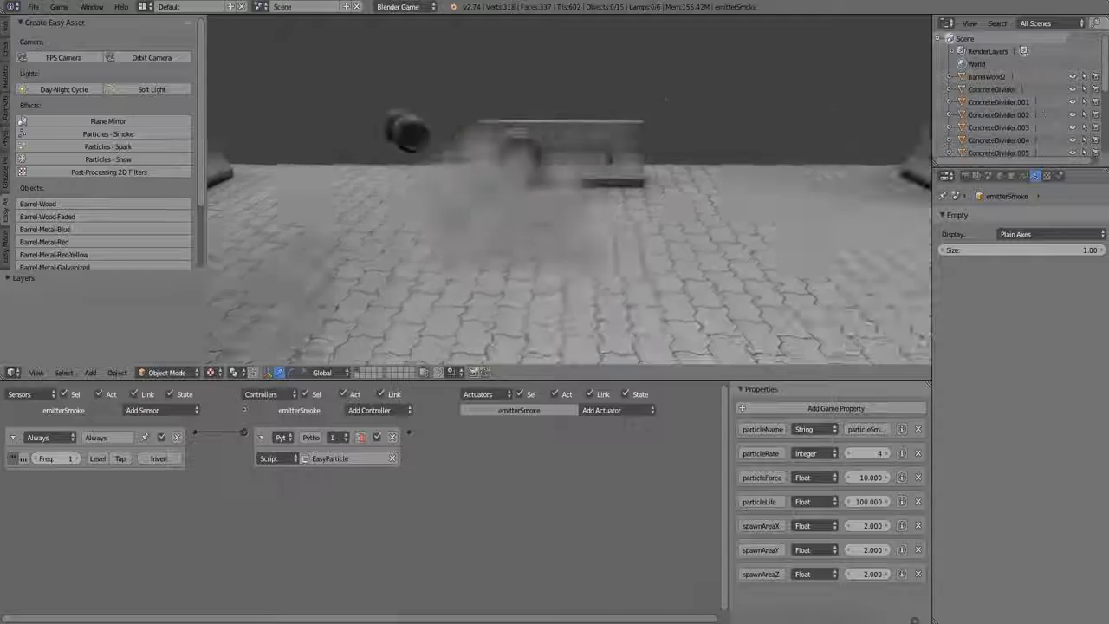
pyautogui.click(569, 189)
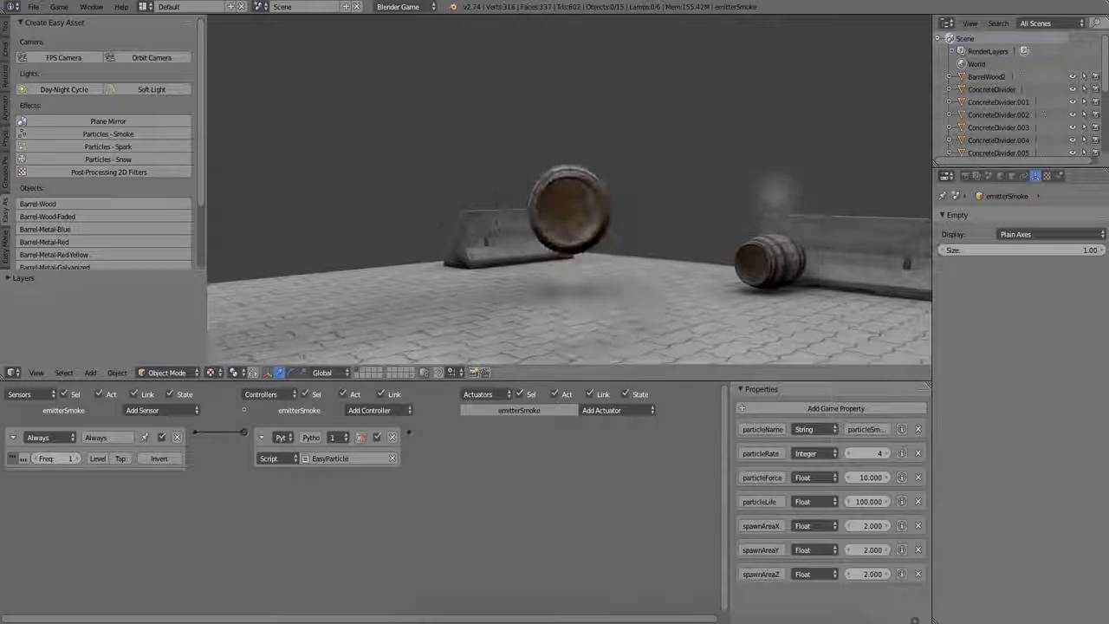
pyautogui.press('Escape')
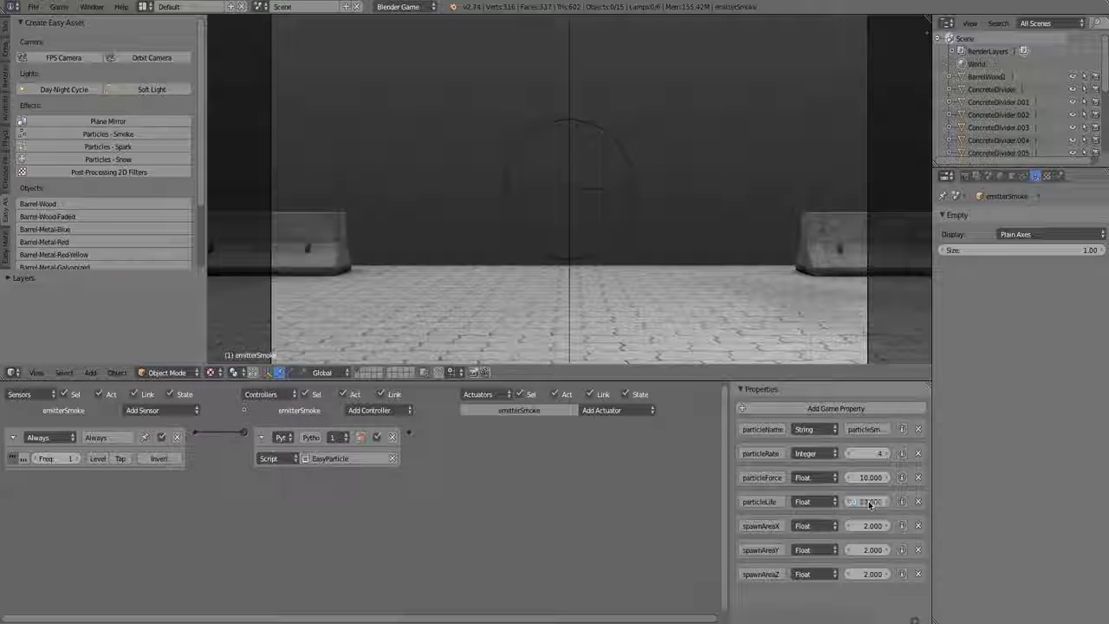
# Set the smoke emitter's particleLife to 50 and run the game to test the shorter-lived smoke
pyautogui.press('Return')
pyautogui.press('p')
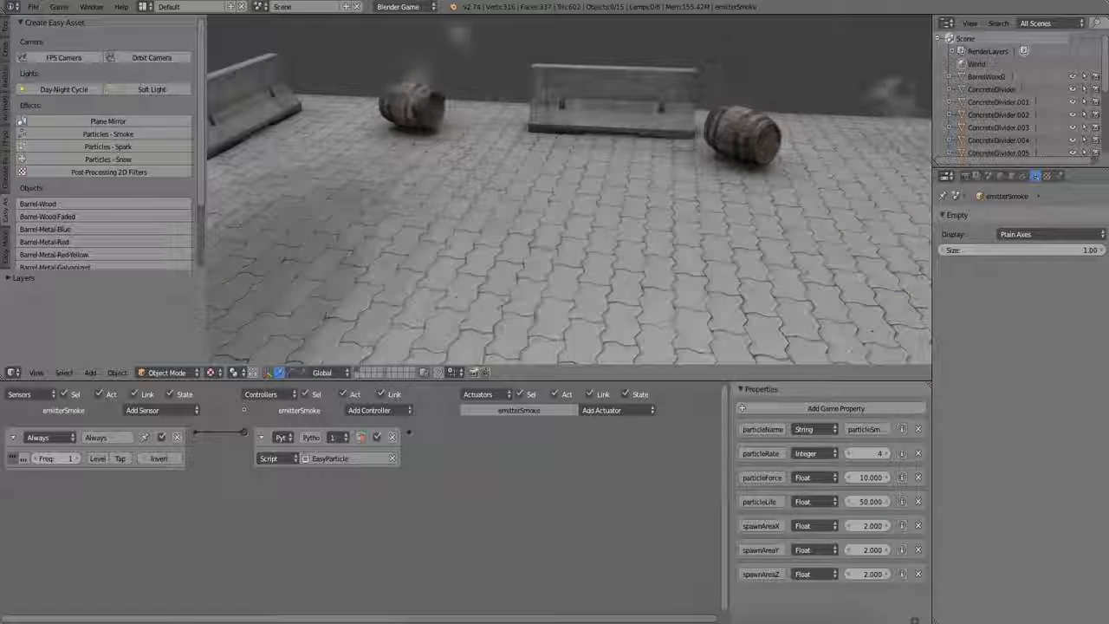
pyautogui.press('Escape')
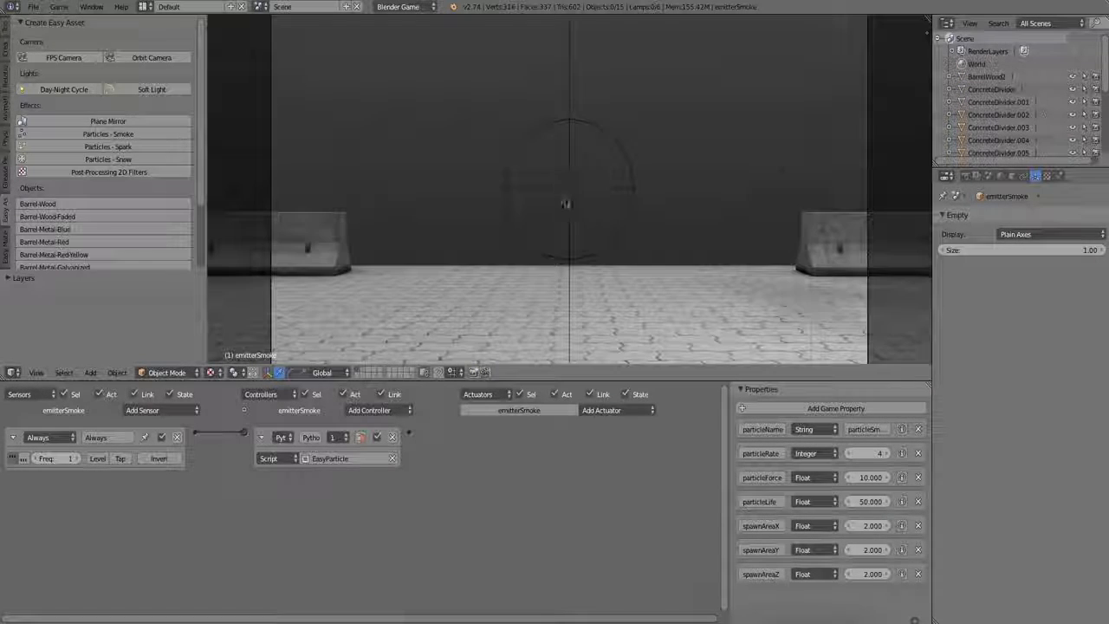
# Set the property of the wooden barrel's Collision sensor on layer 2 to ground
pyautogui.rightClick(505, 305)
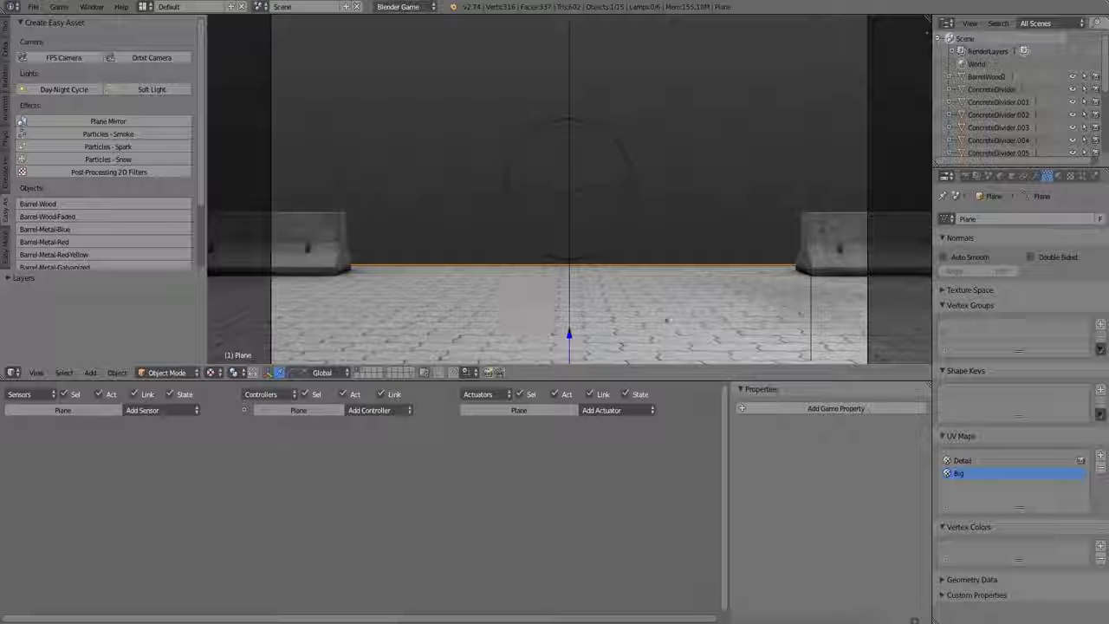
pyautogui.press('2')
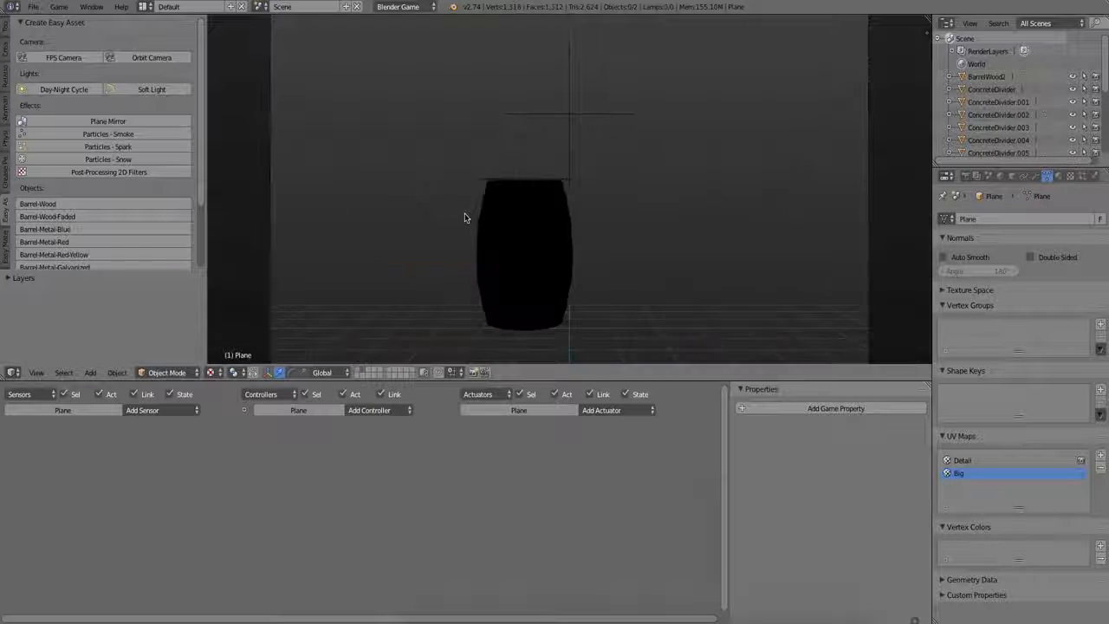
pyautogui.rightClick(507, 244)
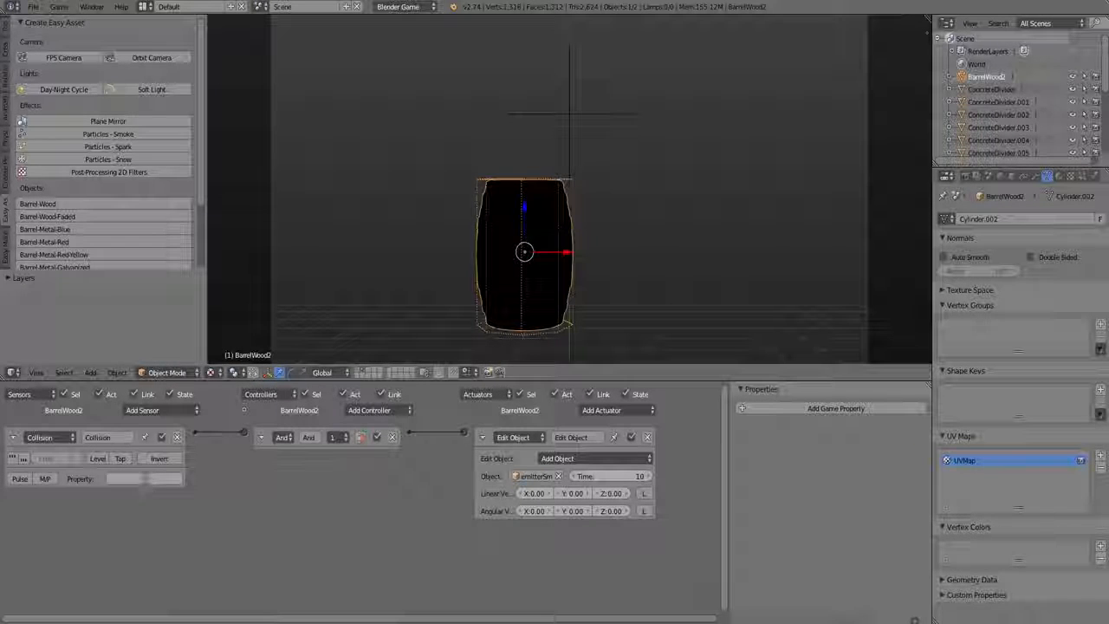
pyautogui.click(158, 480)
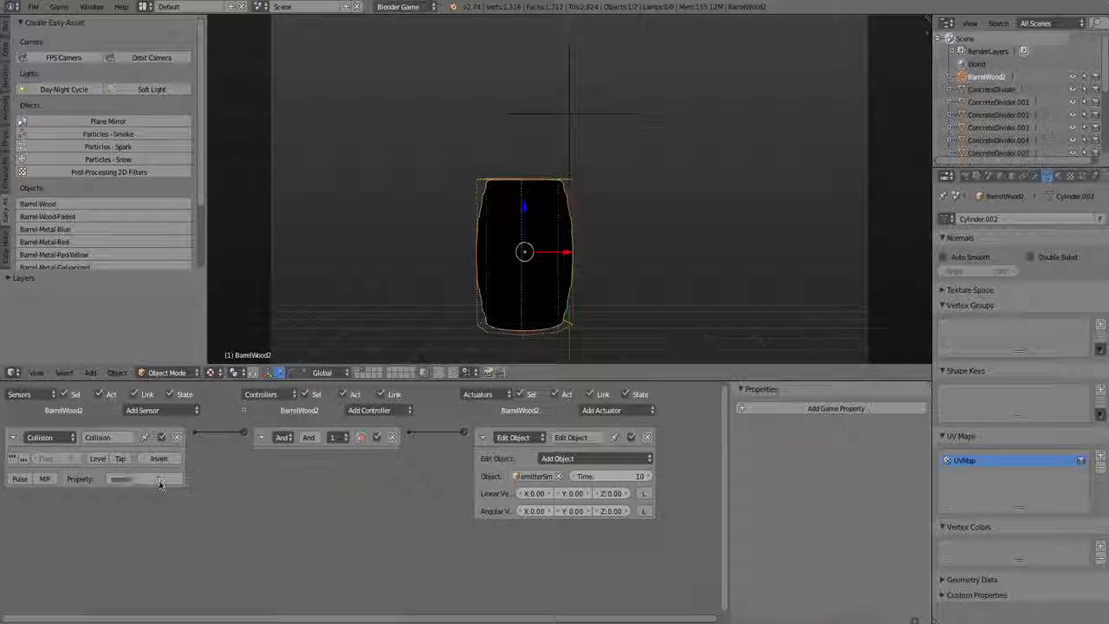
pyautogui.press('Return')
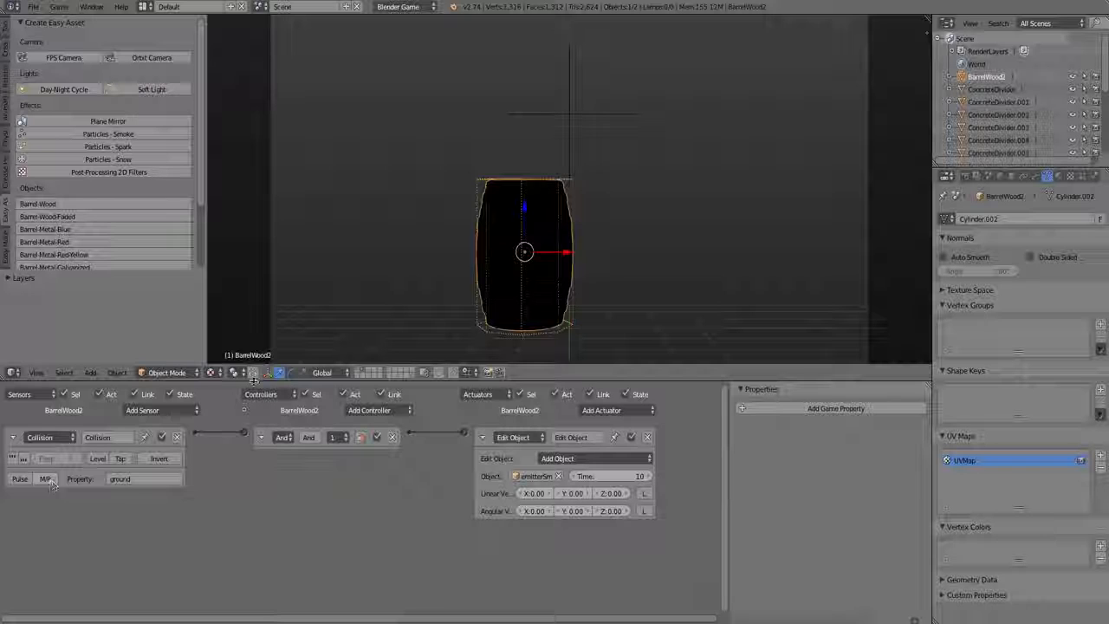
# Add a Float game property named ground to the brick ground plane and test the barrel smoke in the game
pyautogui.press('KP_Divide')
pyautogui.rightClick(656, 334)
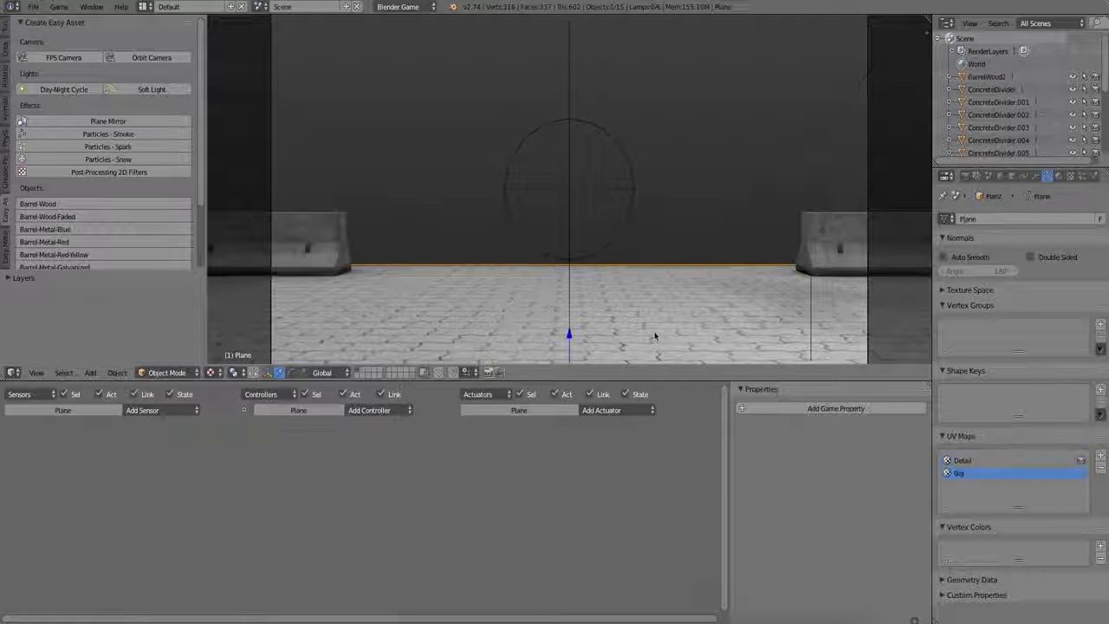
pyautogui.click(810, 408)
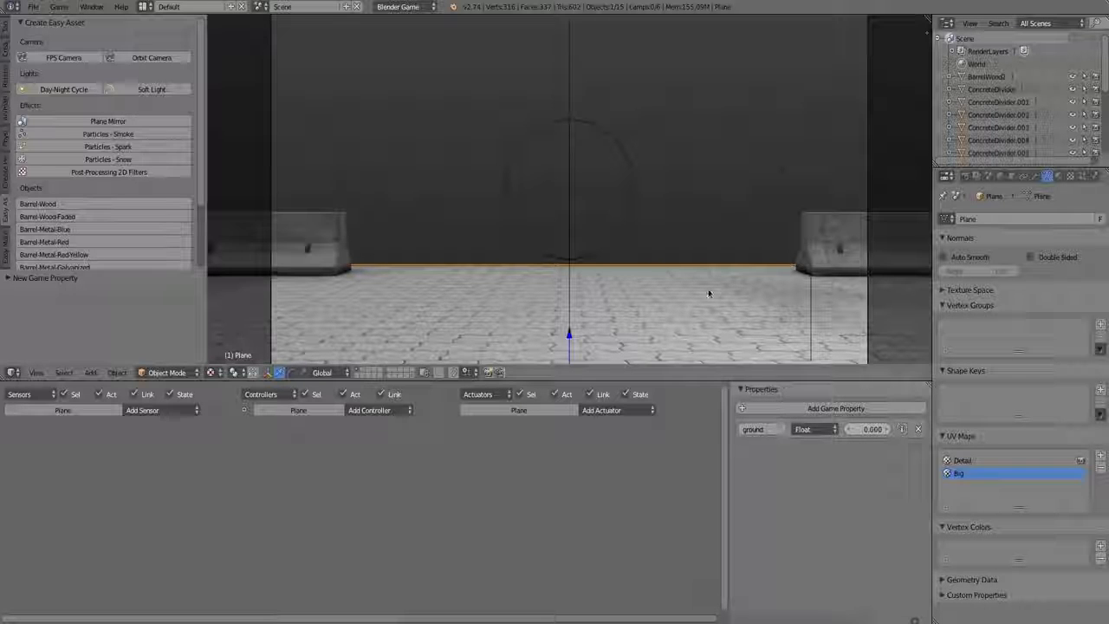
pyautogui.press('p')
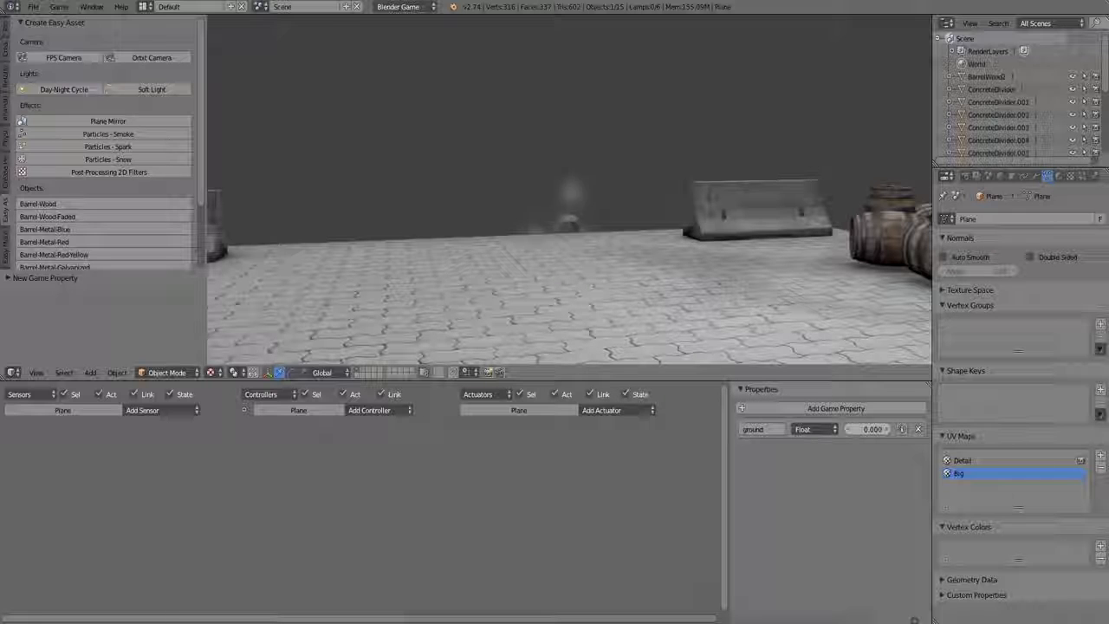
pyautogui.press('Escape')
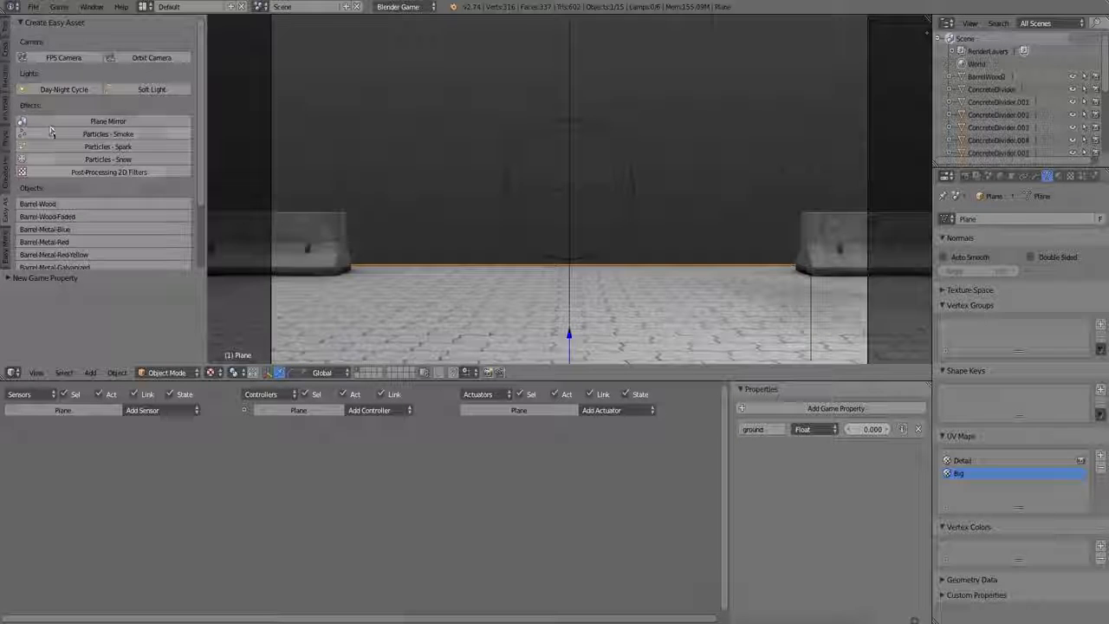
# Add a spark particle emitter, make the barrel's Add Object actuator spawn it instead of the smoke emitter, and run the game
pyautogui.click(149, 148)
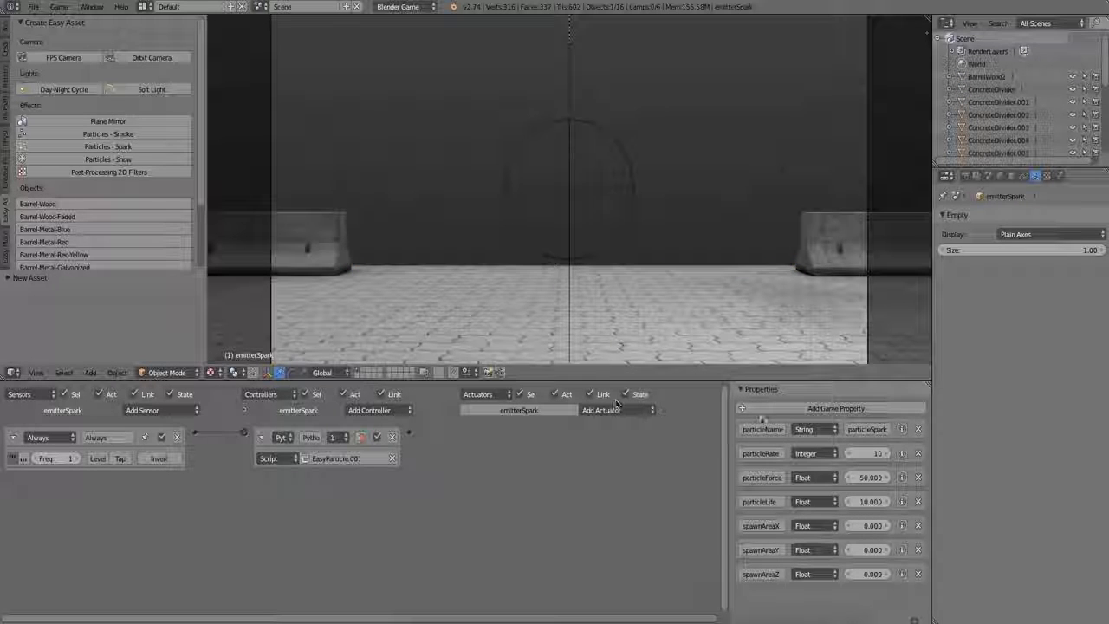
pyautogui.press('2')
pyautogui.rightClick(512, 225)
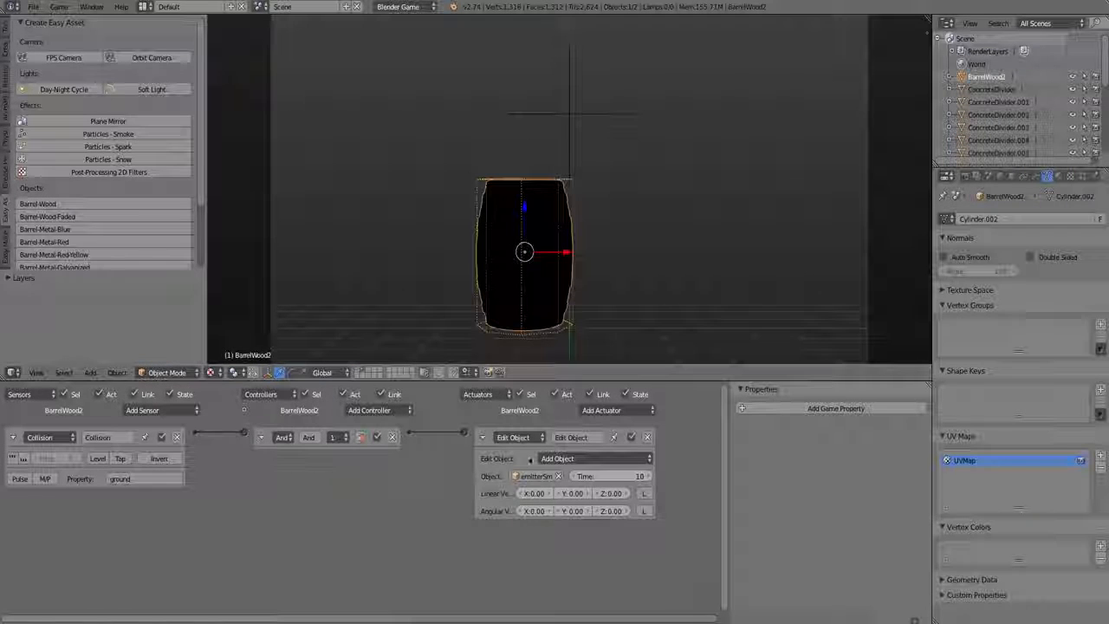
pyautogui.click(555, 479)
pyautogui.click(546, 476)
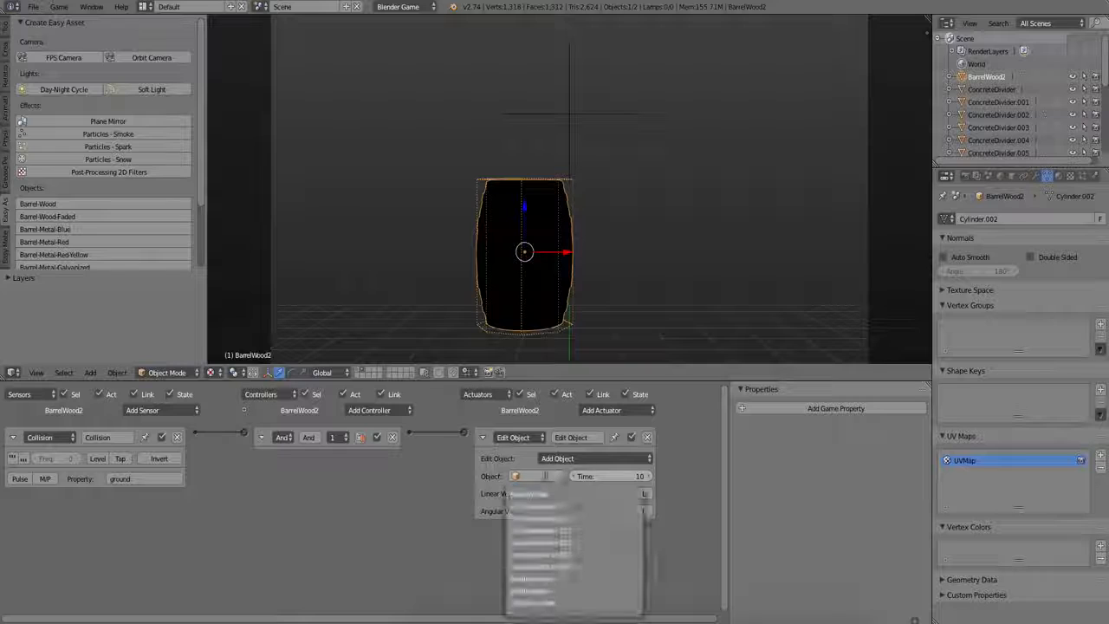
pyautogui.press('Return')
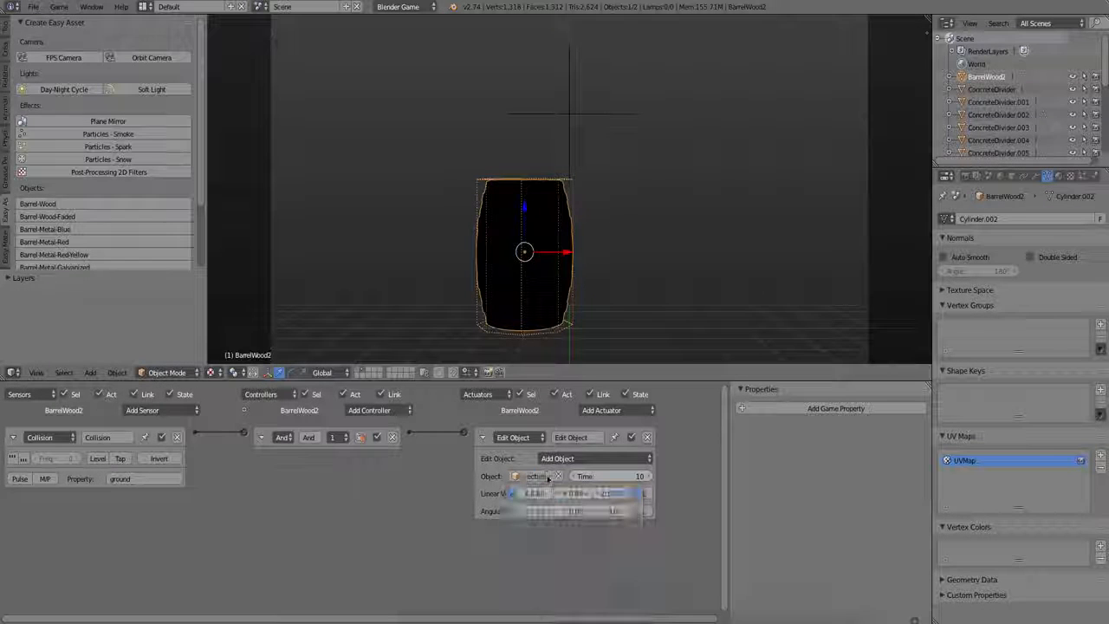
pyautogui.press('1')
pyautogui.press('p')
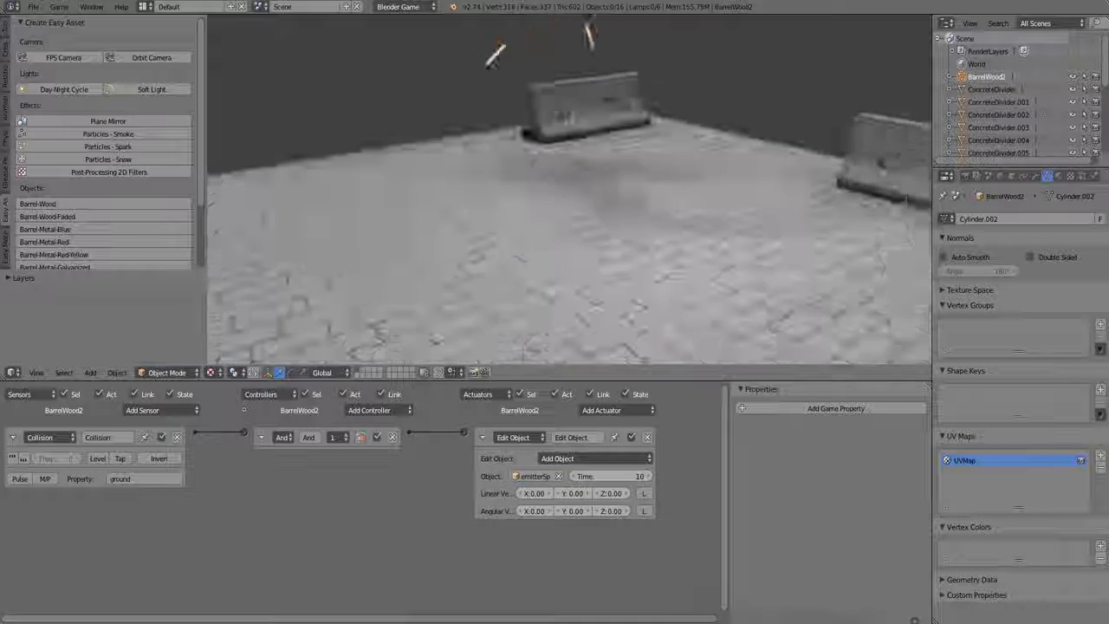
pyautogui.press('Escape')
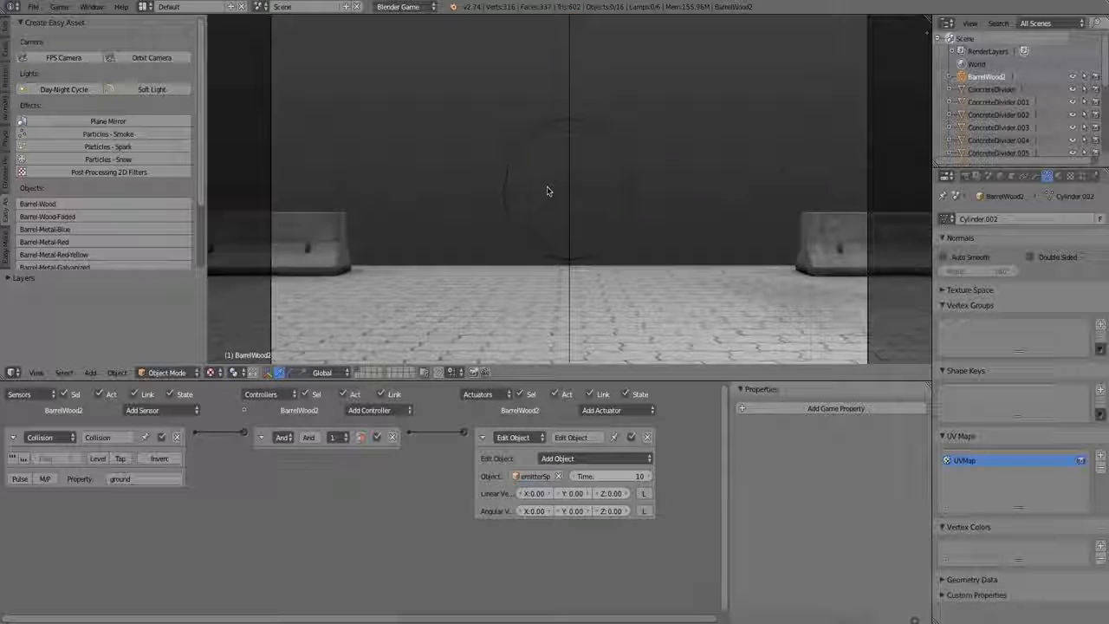
# Move the emitterSpark empty from the visible scene layer to a hidden layer and test the barrel collisions in the game
pyautogui.press('2')
pyautogui.scroll(-3, 579, 123)
pyautogui.press('1')
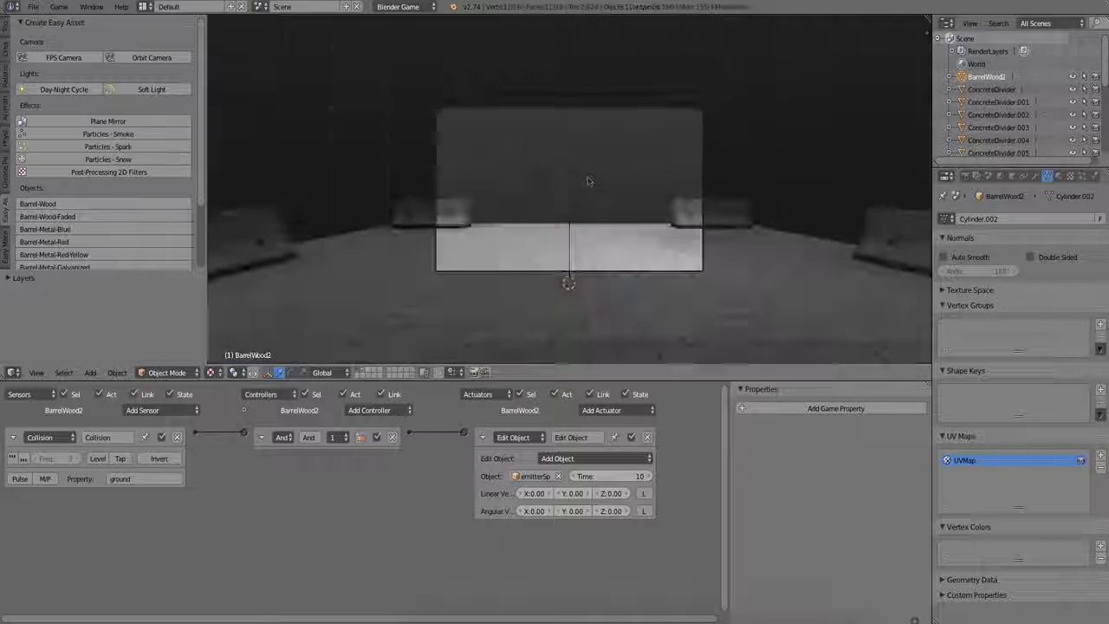
pyautogui.press('KP_0')
pyautogui.scroll(-3, 586, 148)
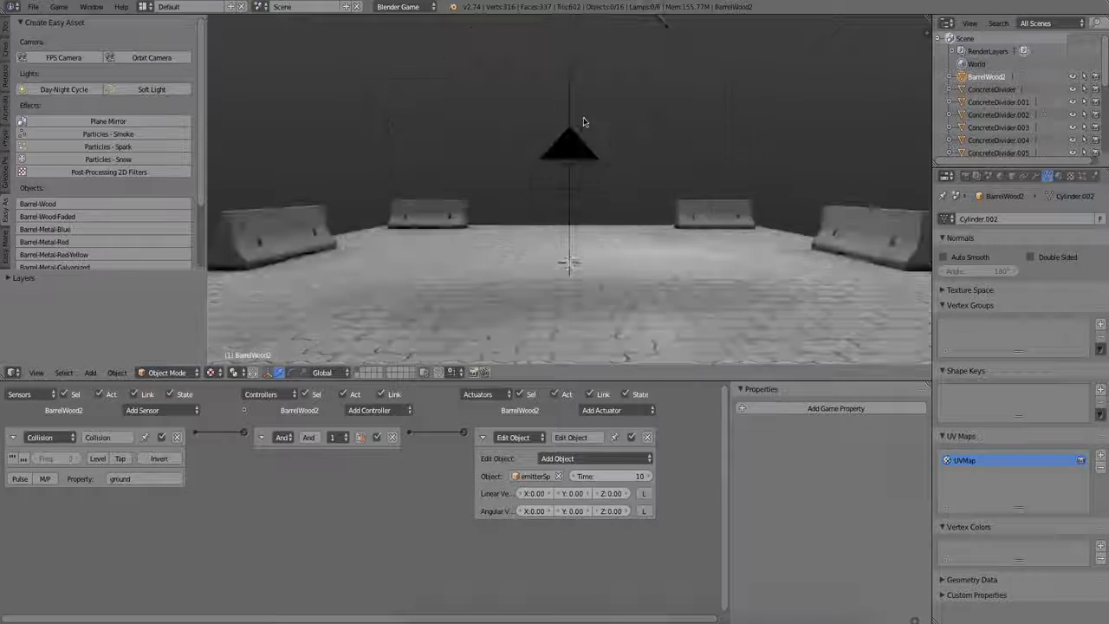
pyautogui.moveTo(582, 121); pyautogui.dragTo(601, 145, button='middle')
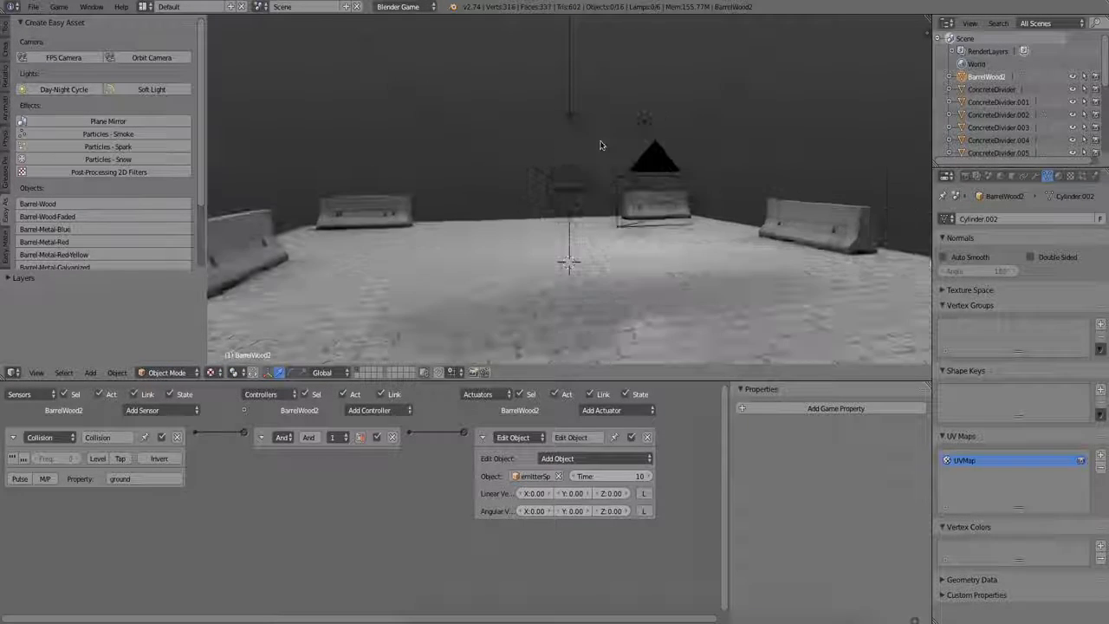
pyautogui.rightClick(558, 114)
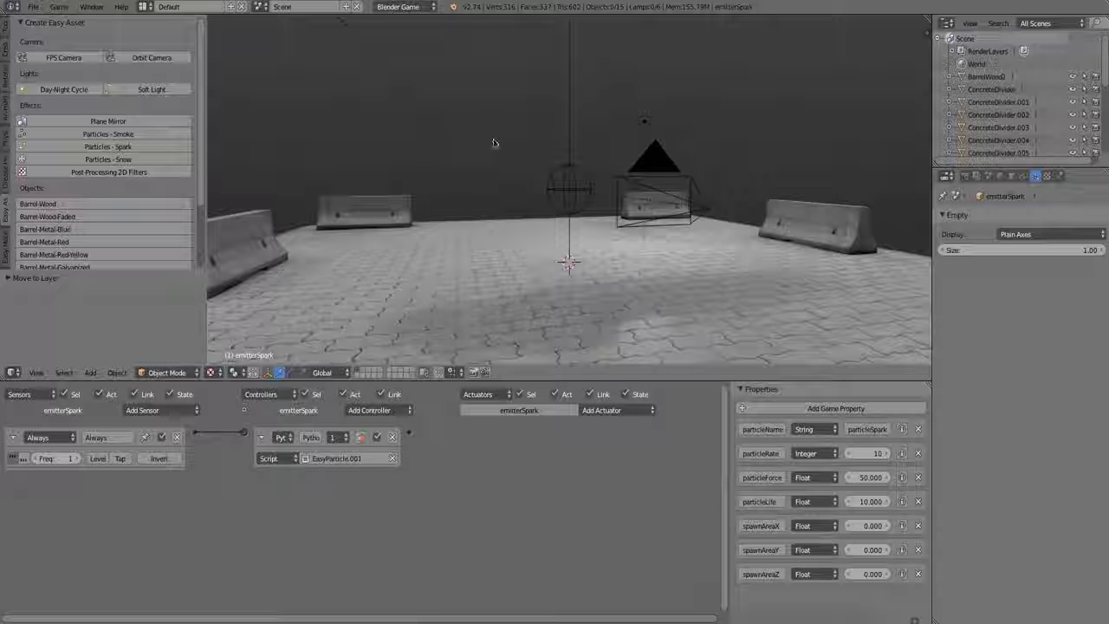
pyautogui.press('KP_0')
pyautogui.scroll(3, 526, 194)
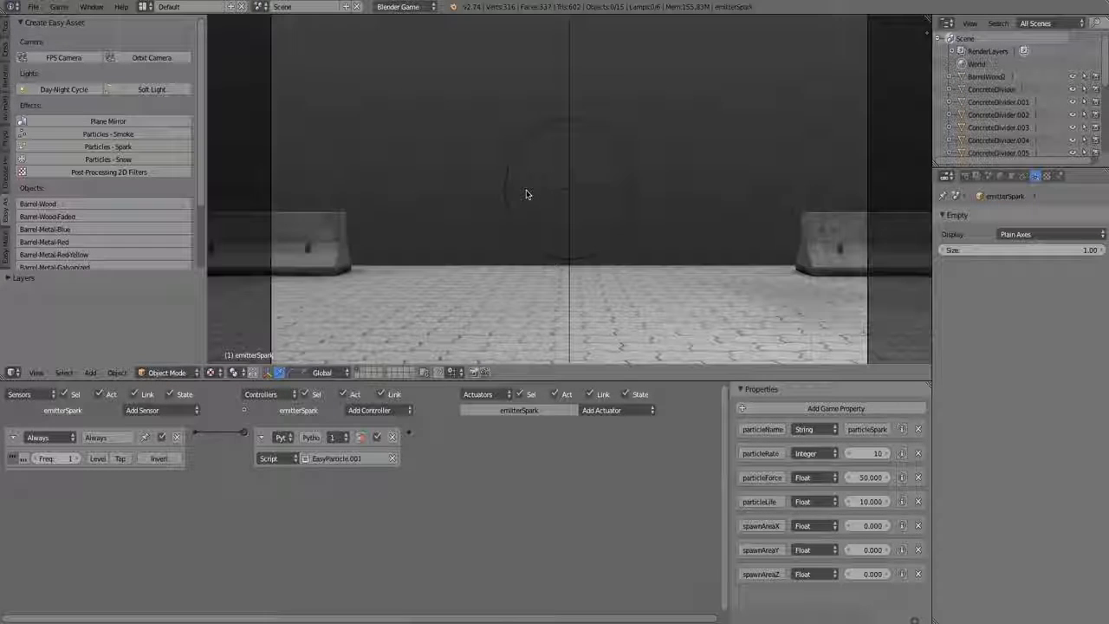
pyautogui.press('p')
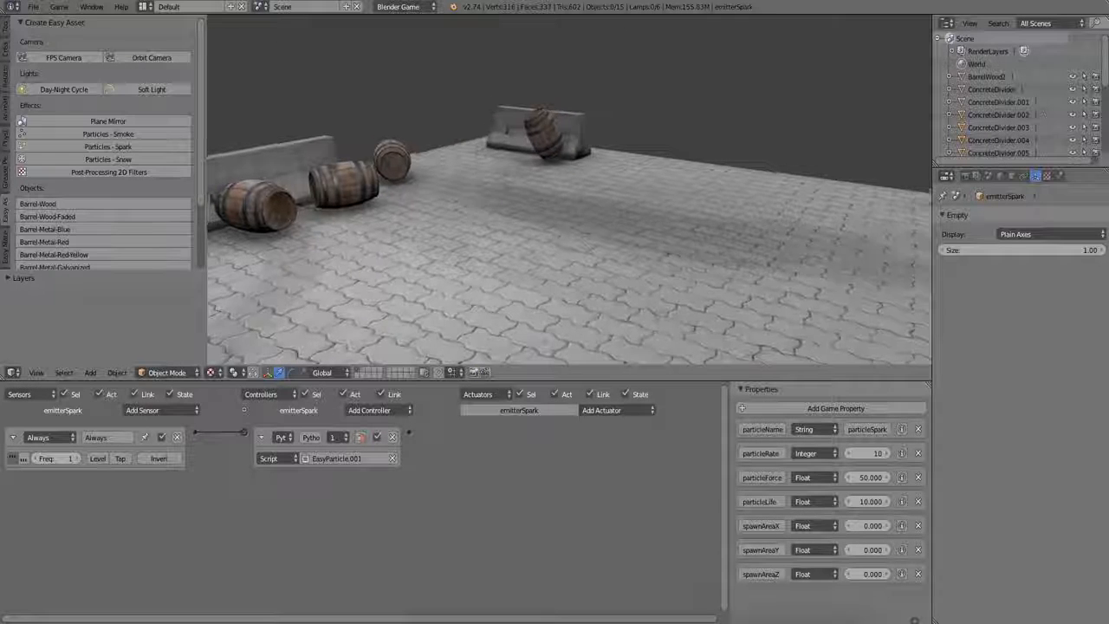
pyautogui.press('Escape')
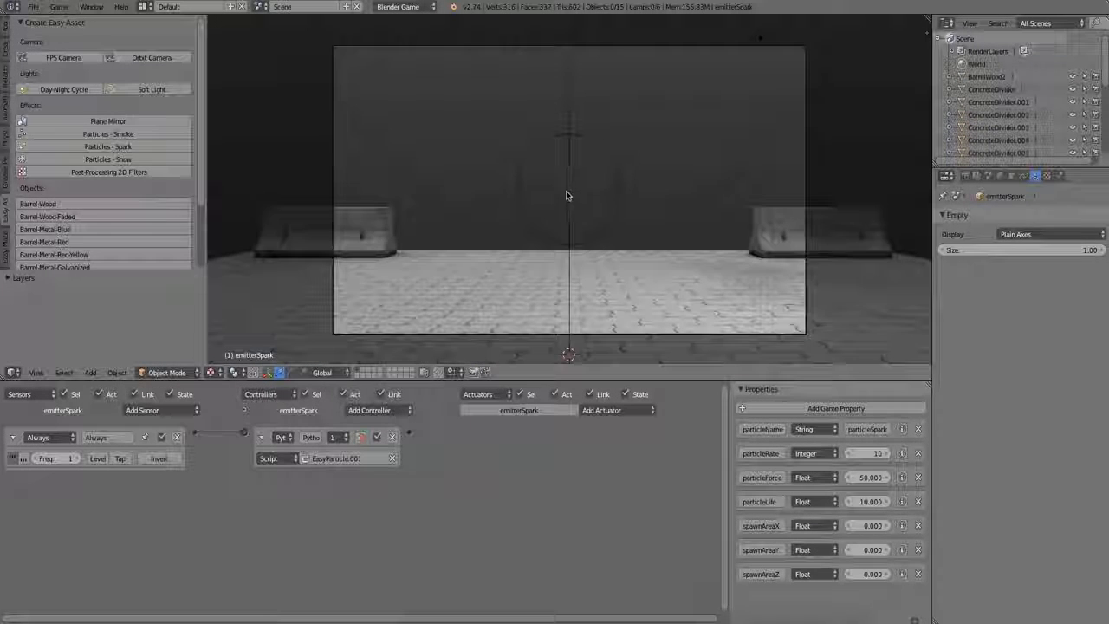
# Add the post-processing 2D filters, place their empty above the ground, set brightness to 1.5 and contrast to 1.2, and test in the game
pyautogui.click(87, 171)
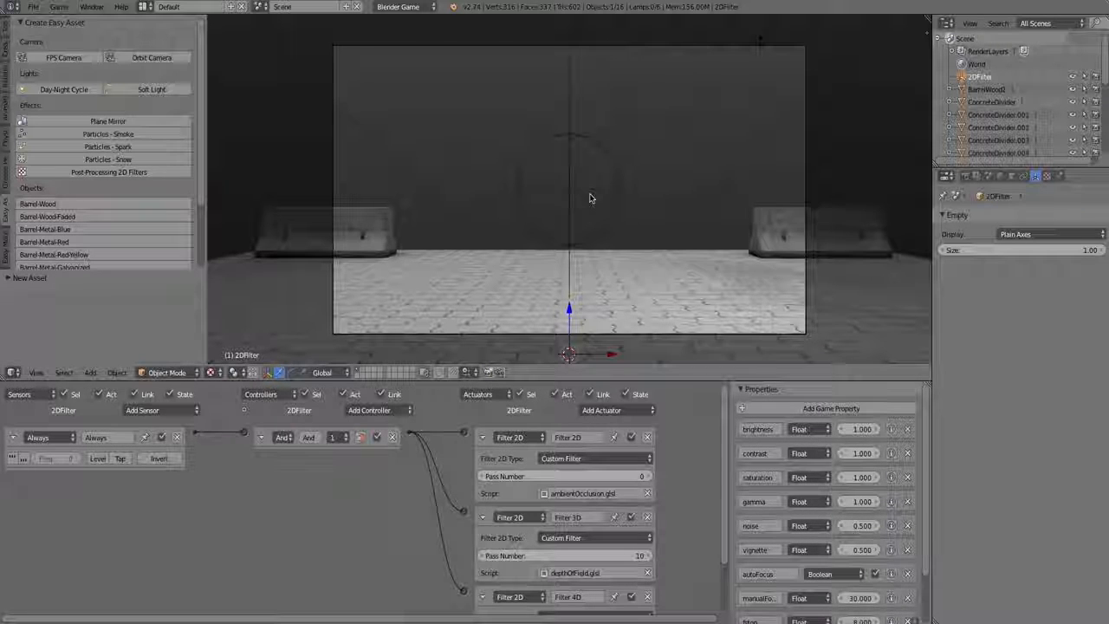
pyautogui.press('g')
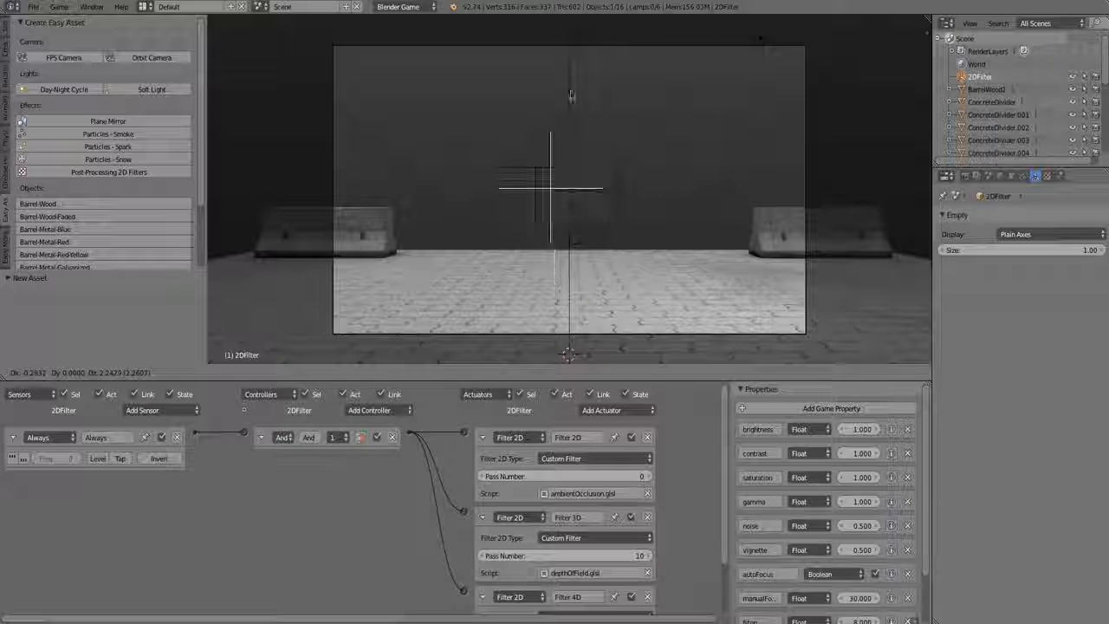
pyautogui.click(457, 65)
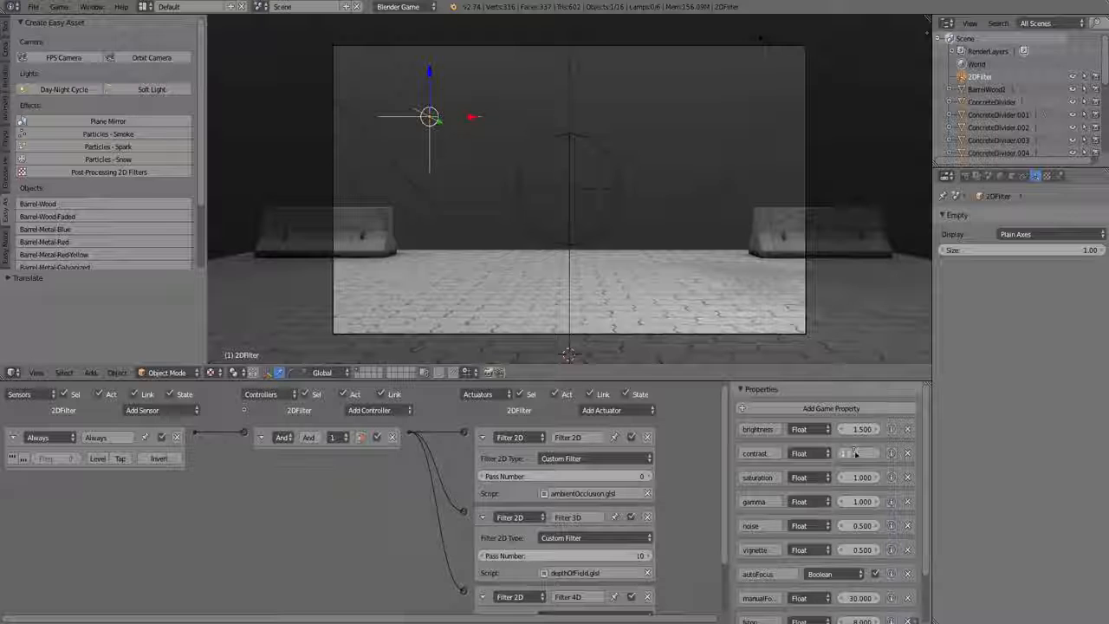
pyautogui.press('p')
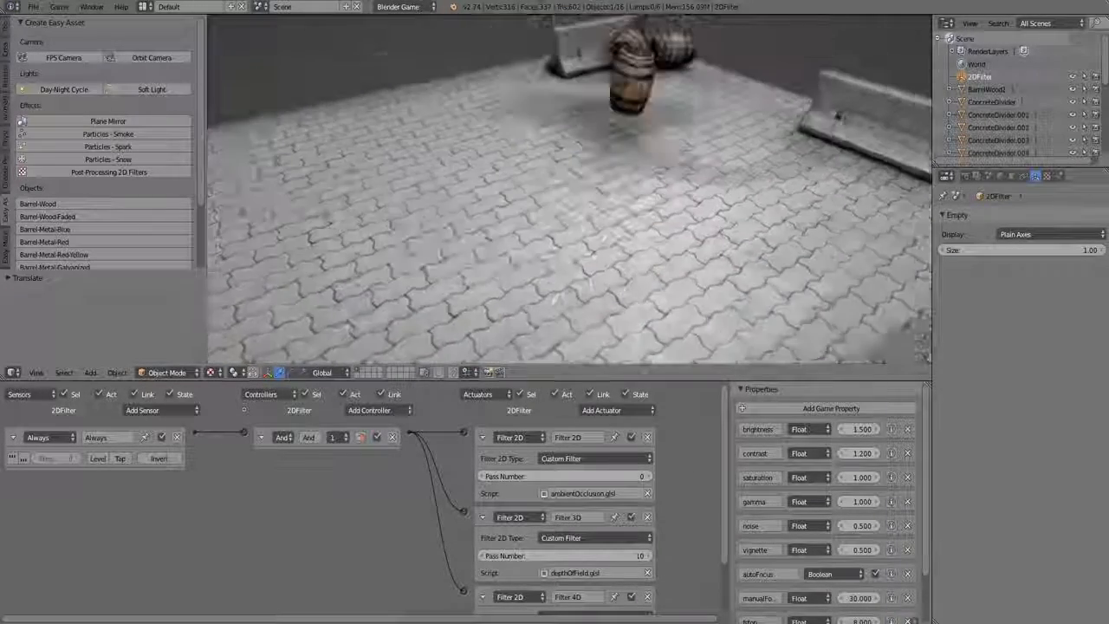
pyautogui.press('Escape')
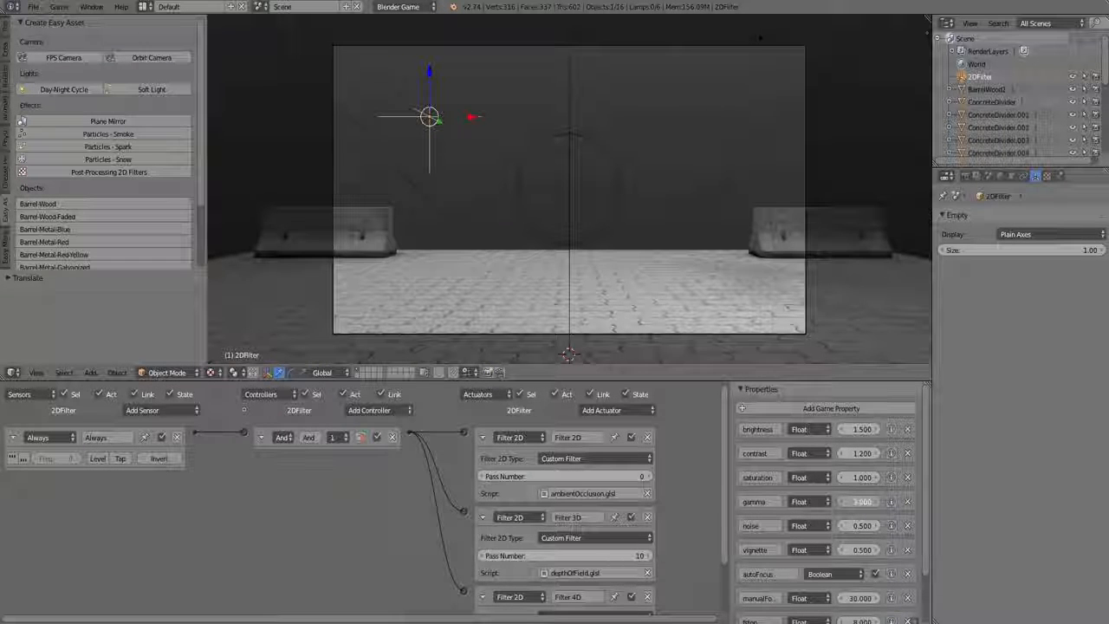
# Test the 2D filter in the game with gamma 6, then with gamma reset to 1 and saturation 0
pyautogui.press('p')
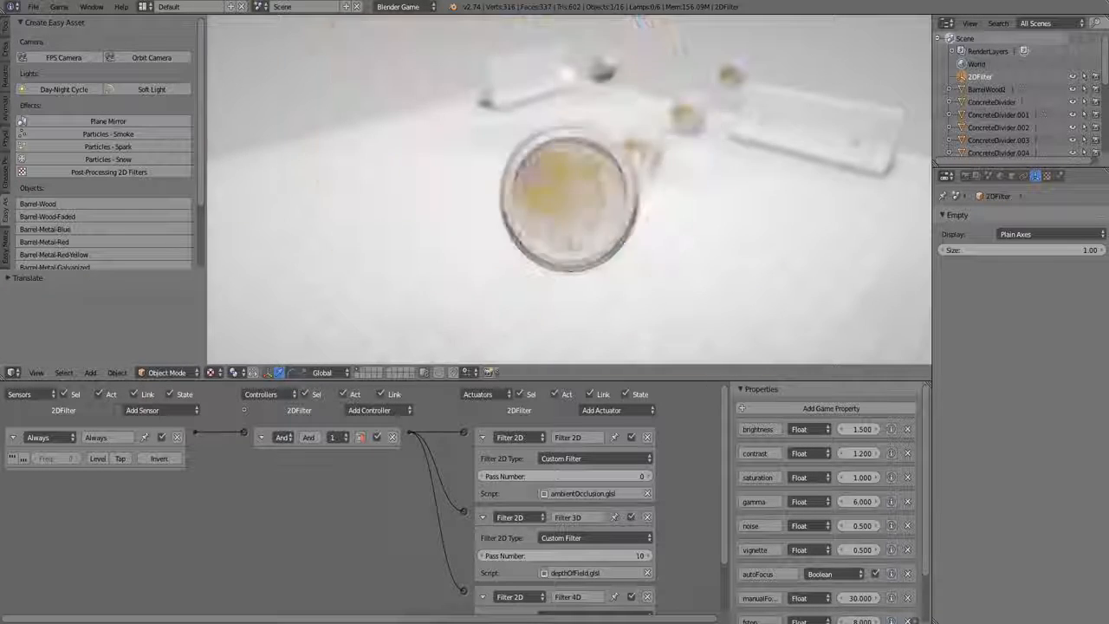
pyautogui.press('Escape')
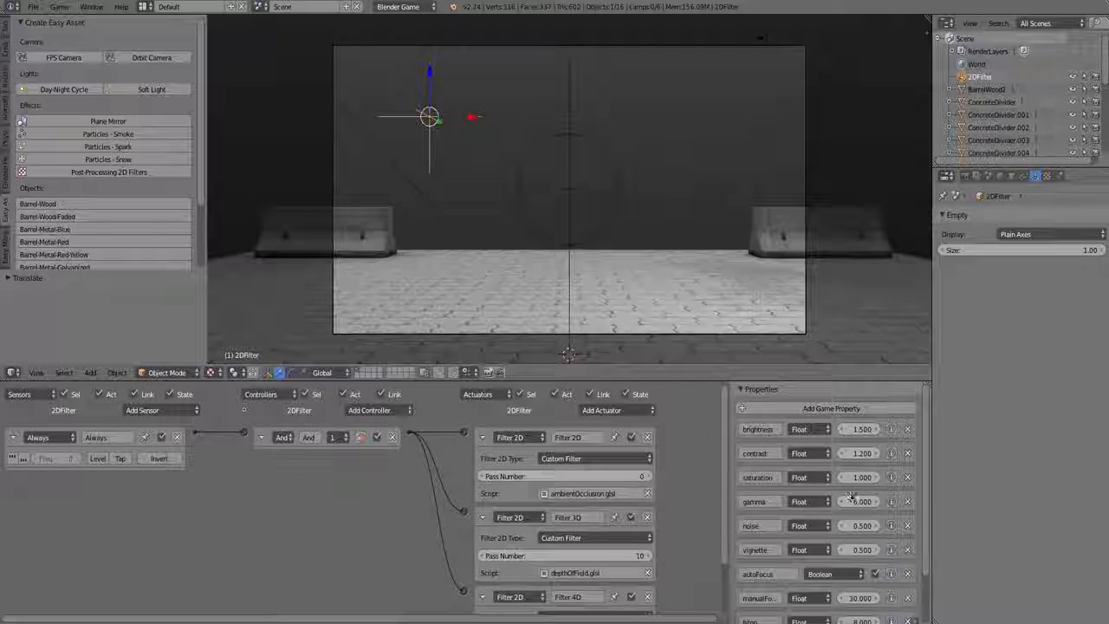
pyautogui.press('BackSpace')
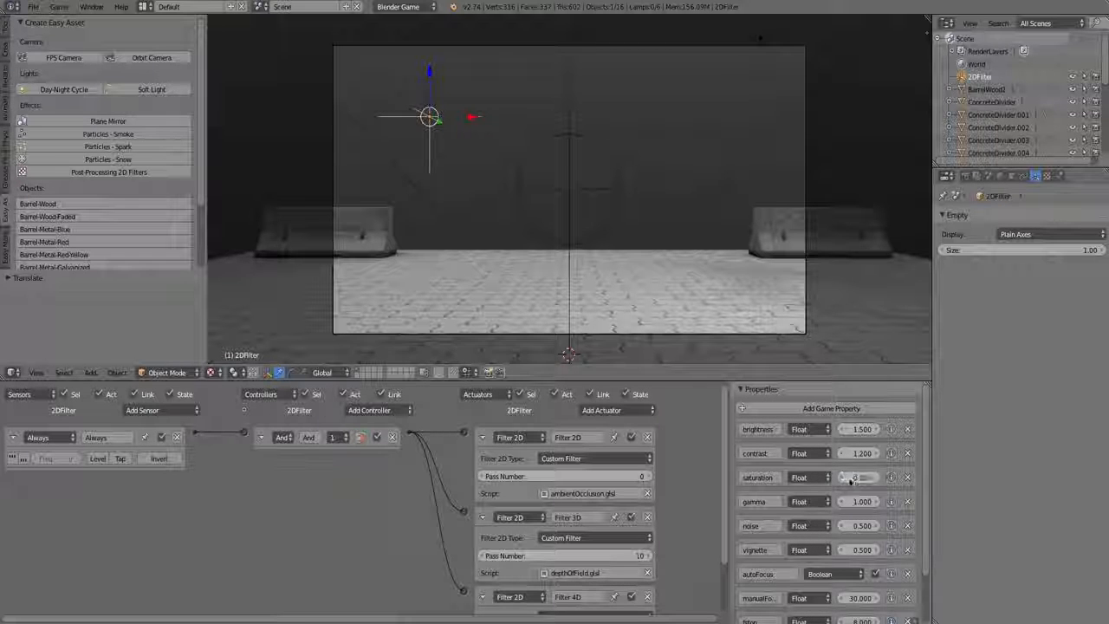
pyautogui.press('p')
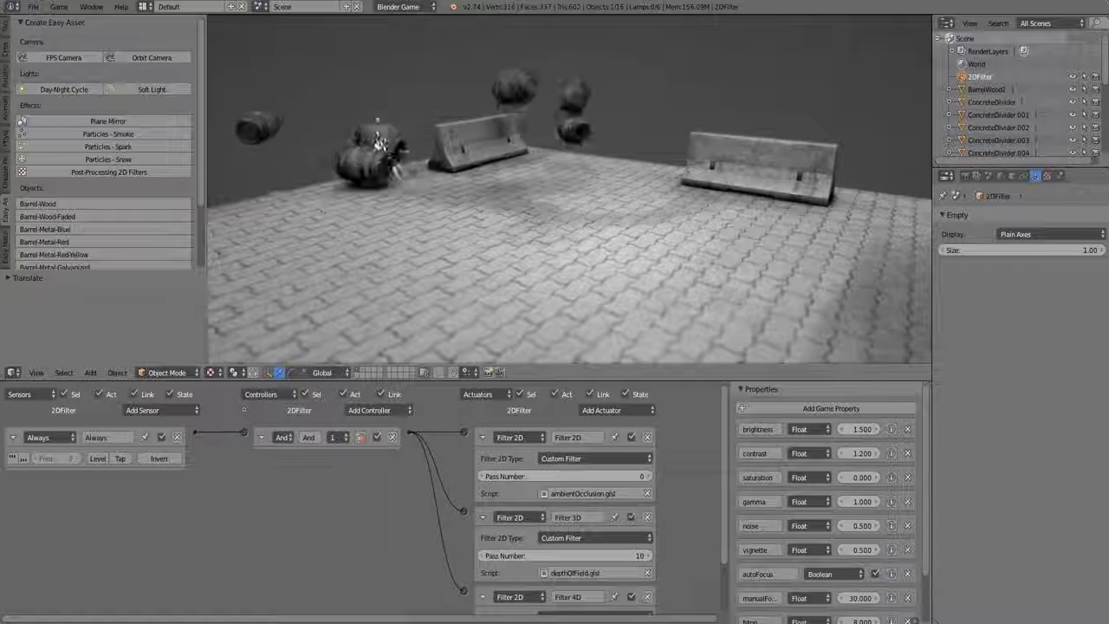
pyautogui.press('Escape')
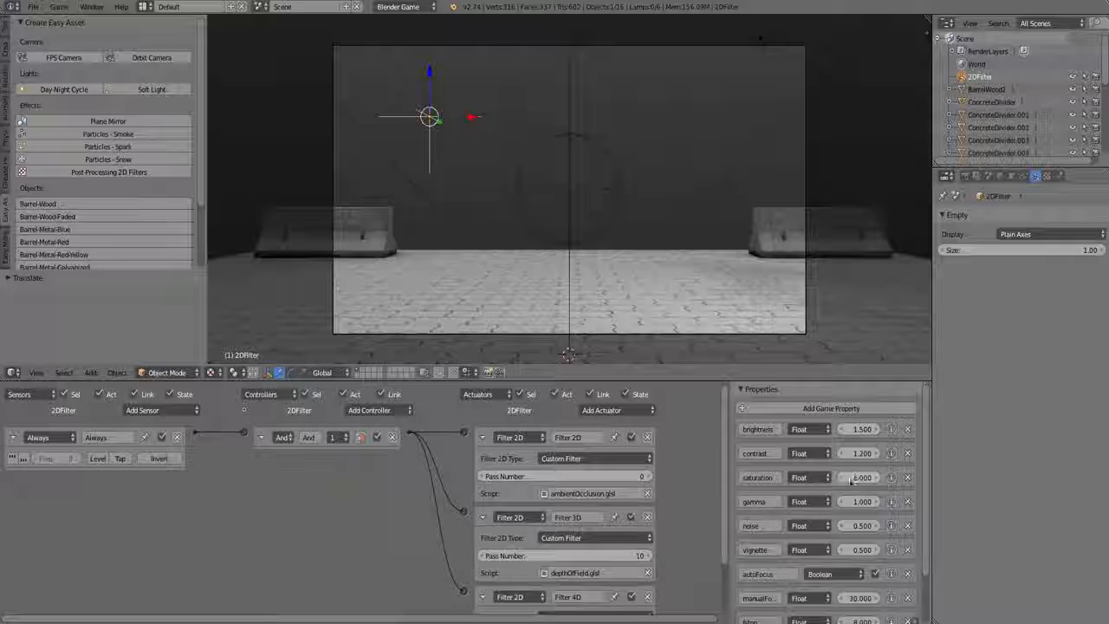
# Set the 2D filter's saturation to 1.5, test it in the game and review the remaining filter properties
pyautogui.press('p')
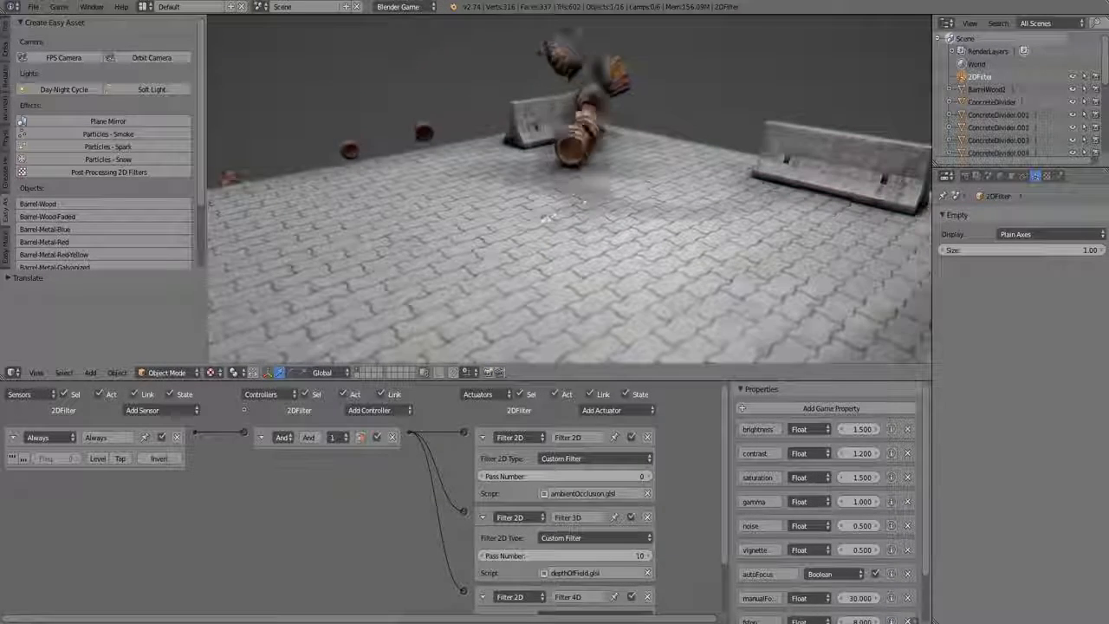
pyautogui.press('Escape')
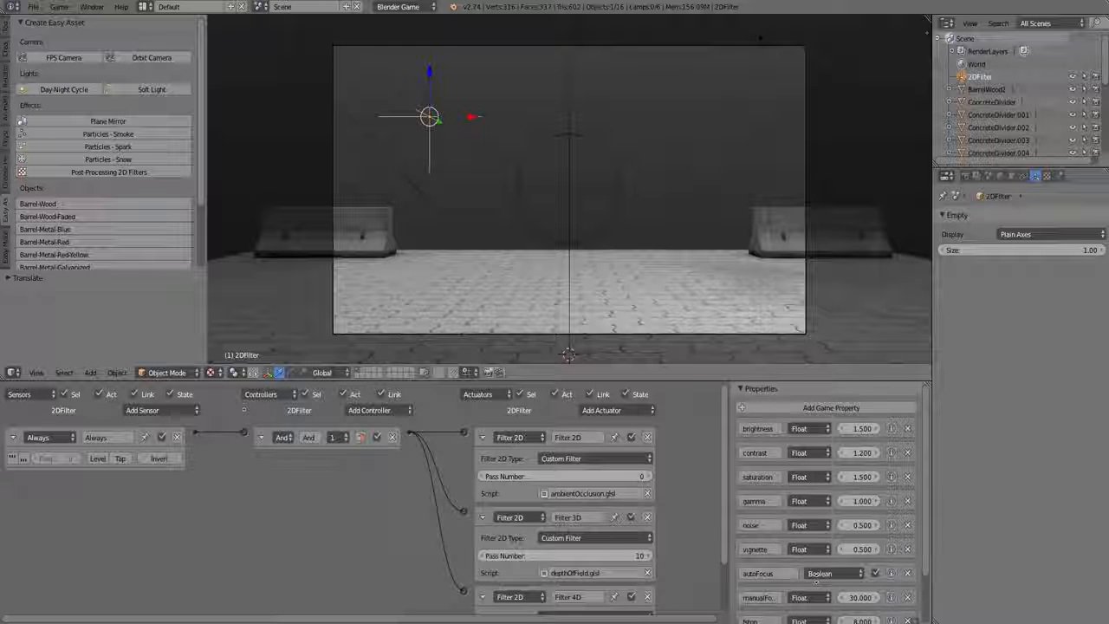
pyautogui.scroll(-2, 819, 537)
pyautogui.scroll(3, 820, 557)
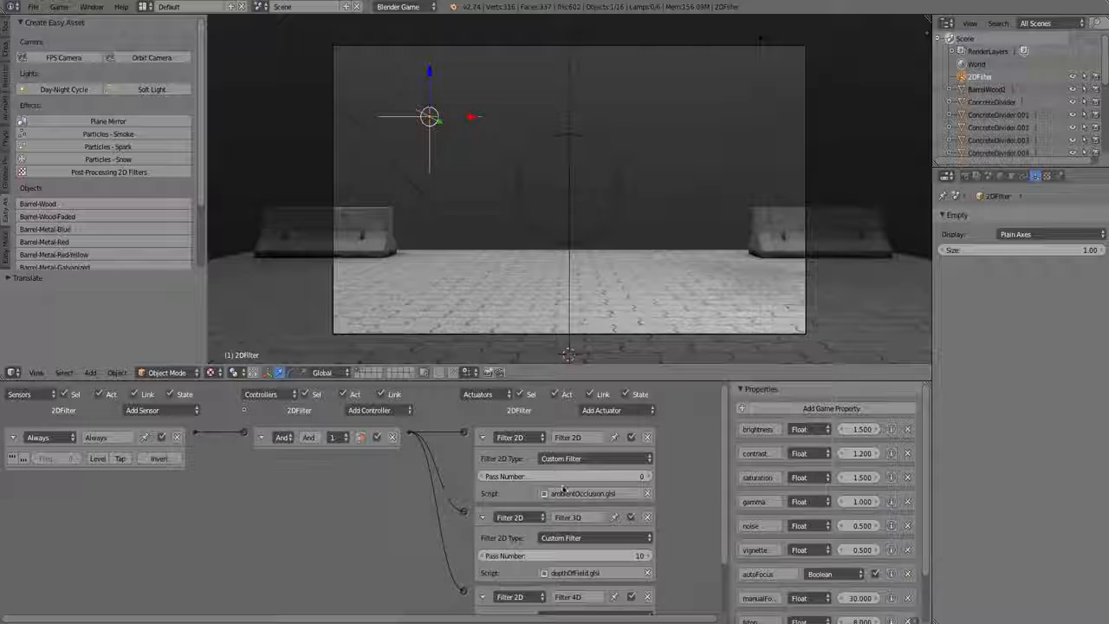
# Deactivate the 2DFilter's ambient occlusion and depth of field actuators and test the result in the game
pyautogui.scroll(-2, 563, 489)
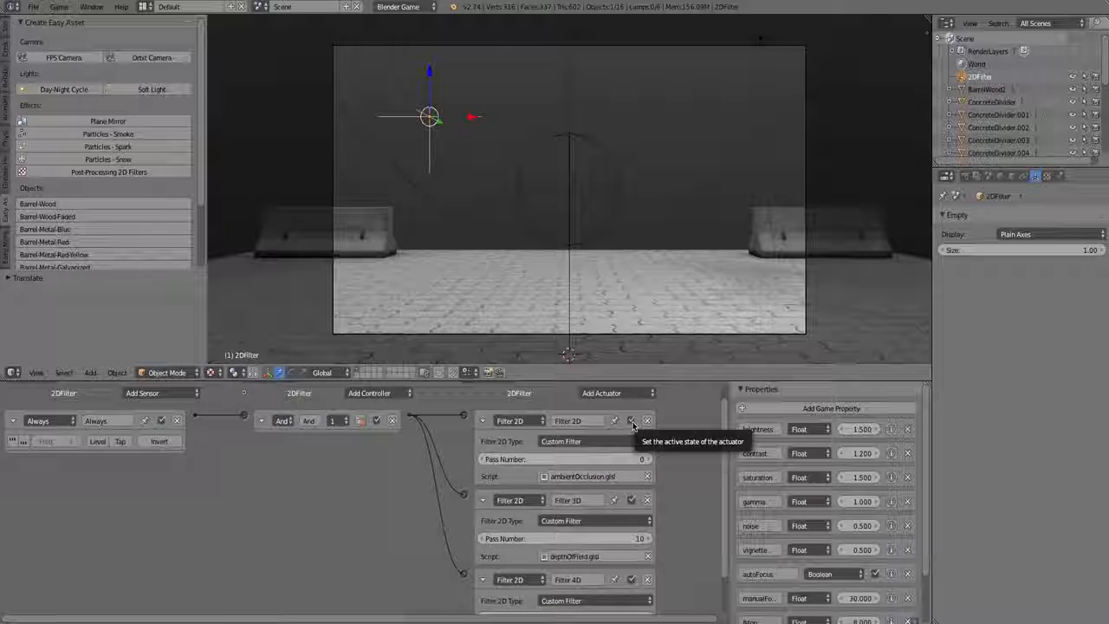
pyautogui.click(632, 421)
pyautogui.click(631, 502)
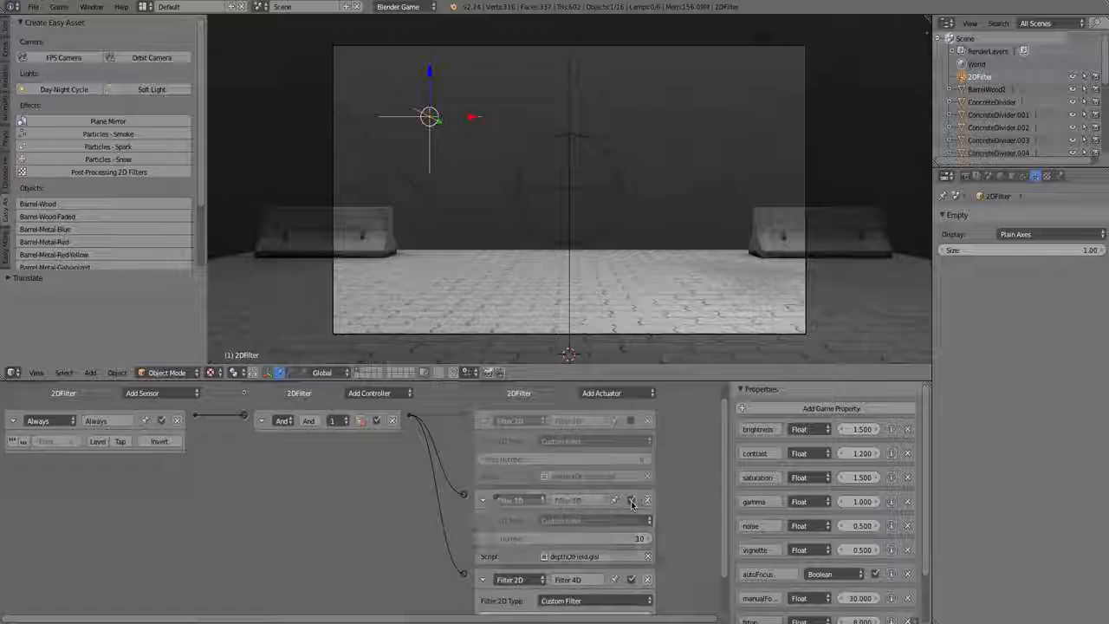
pyautogui.press('p')
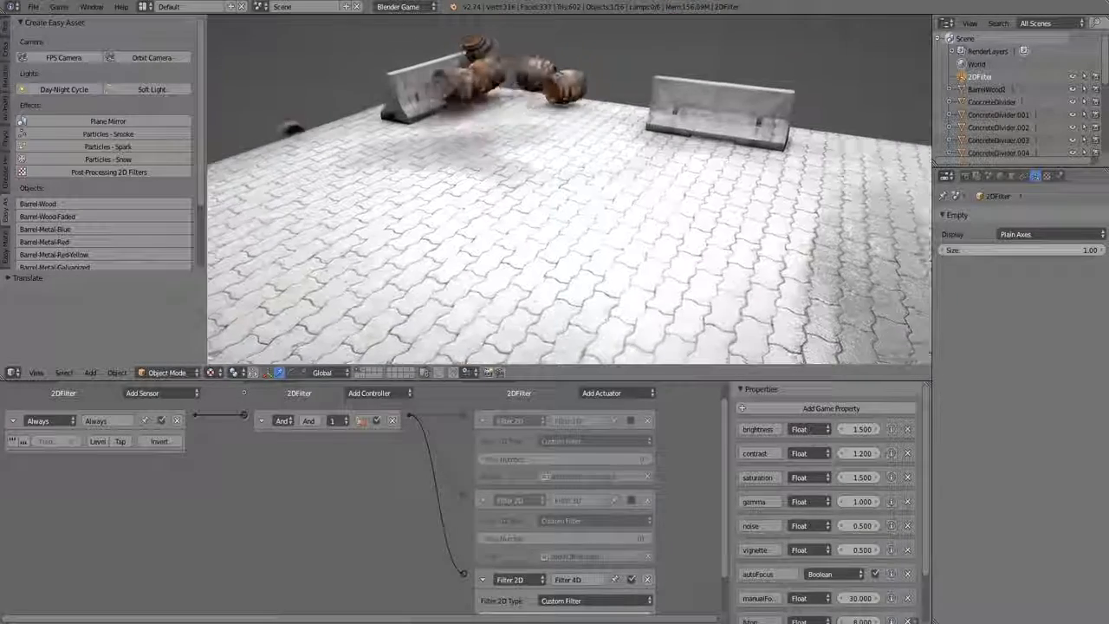
pyautogui.press('Escape')
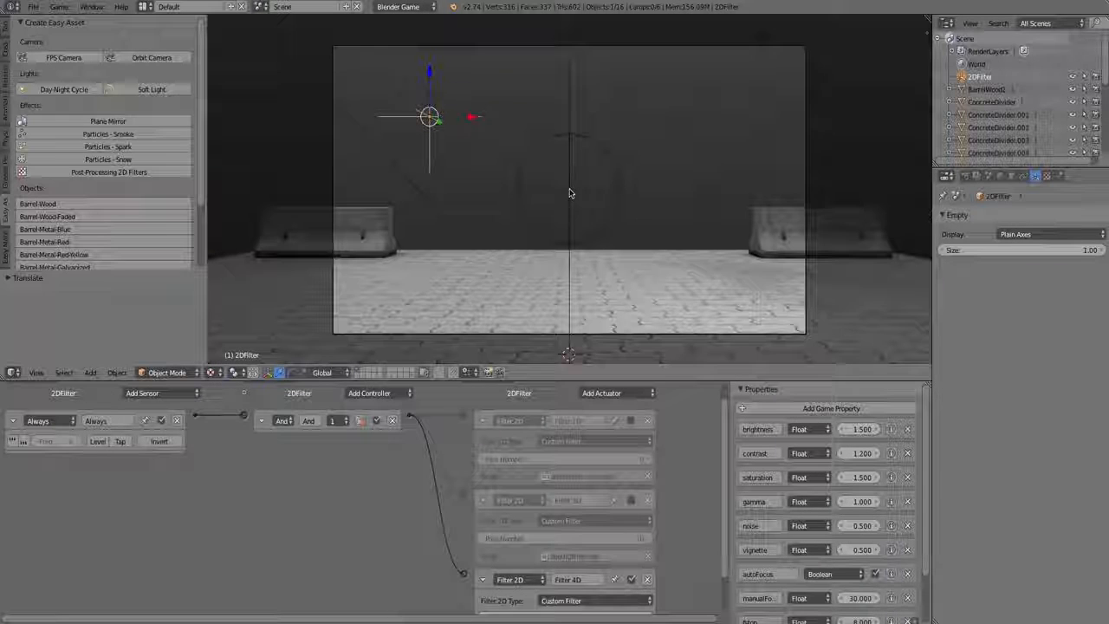
# Select the orbit camera, maximize the 3D viewport and run the game to test the barrel shooting at the larger size
pyautogui.rightClick(331, 176)
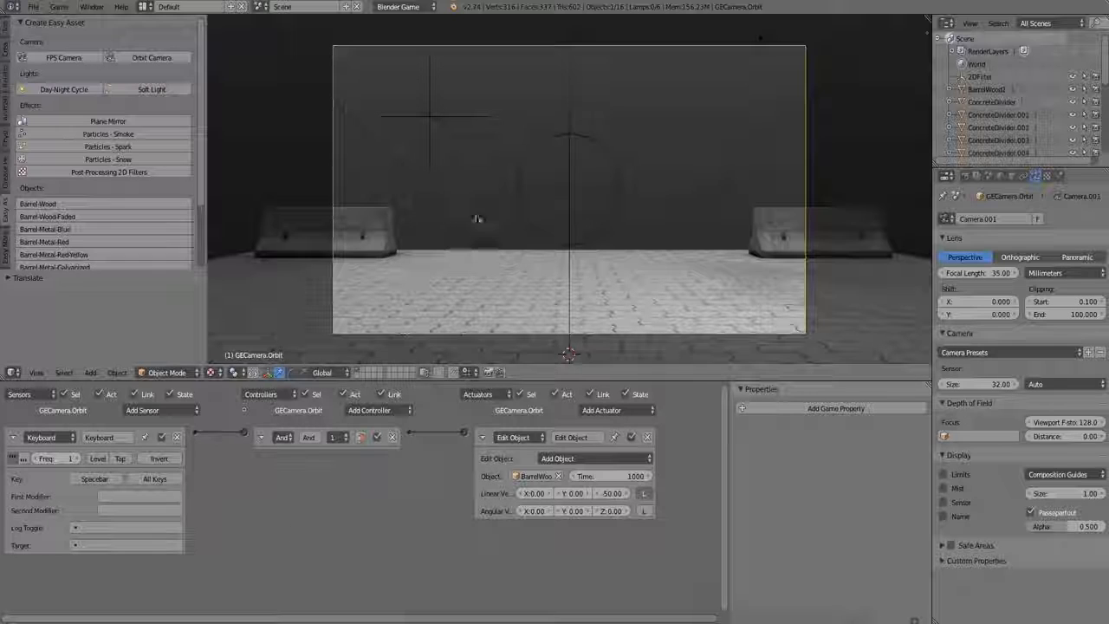
pyautogui.hotkey('ctrl', 'Up')
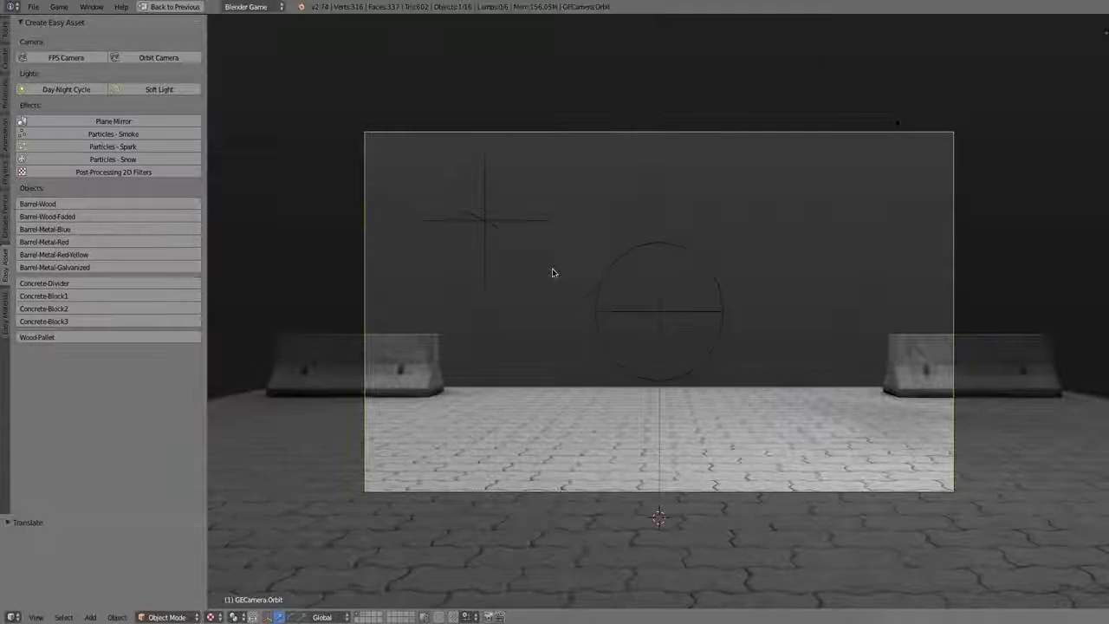
pyautogui.press('p')
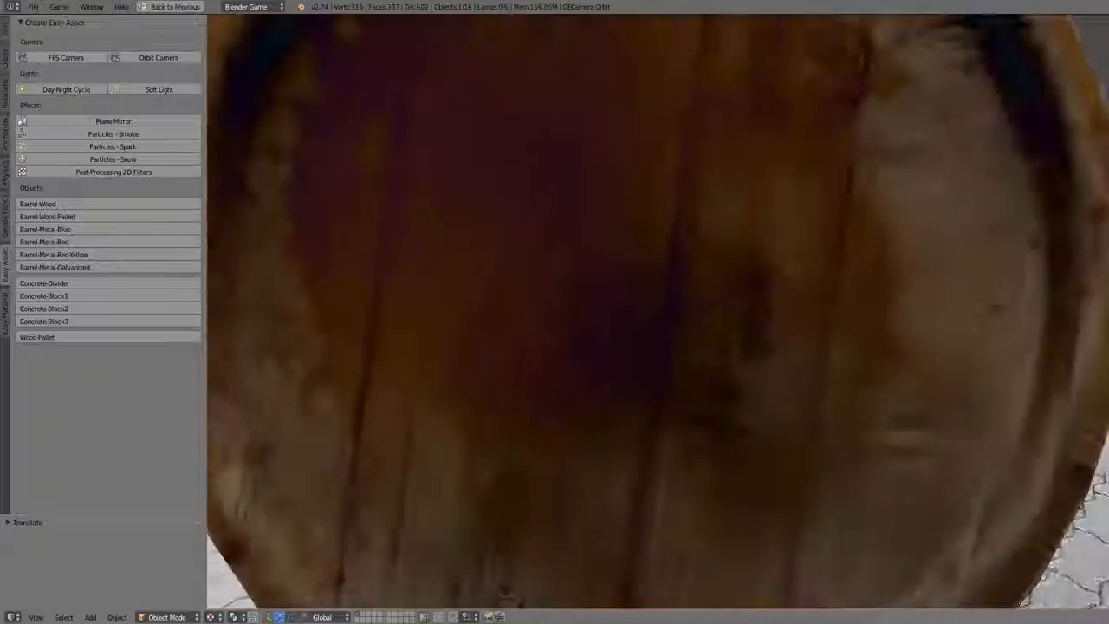